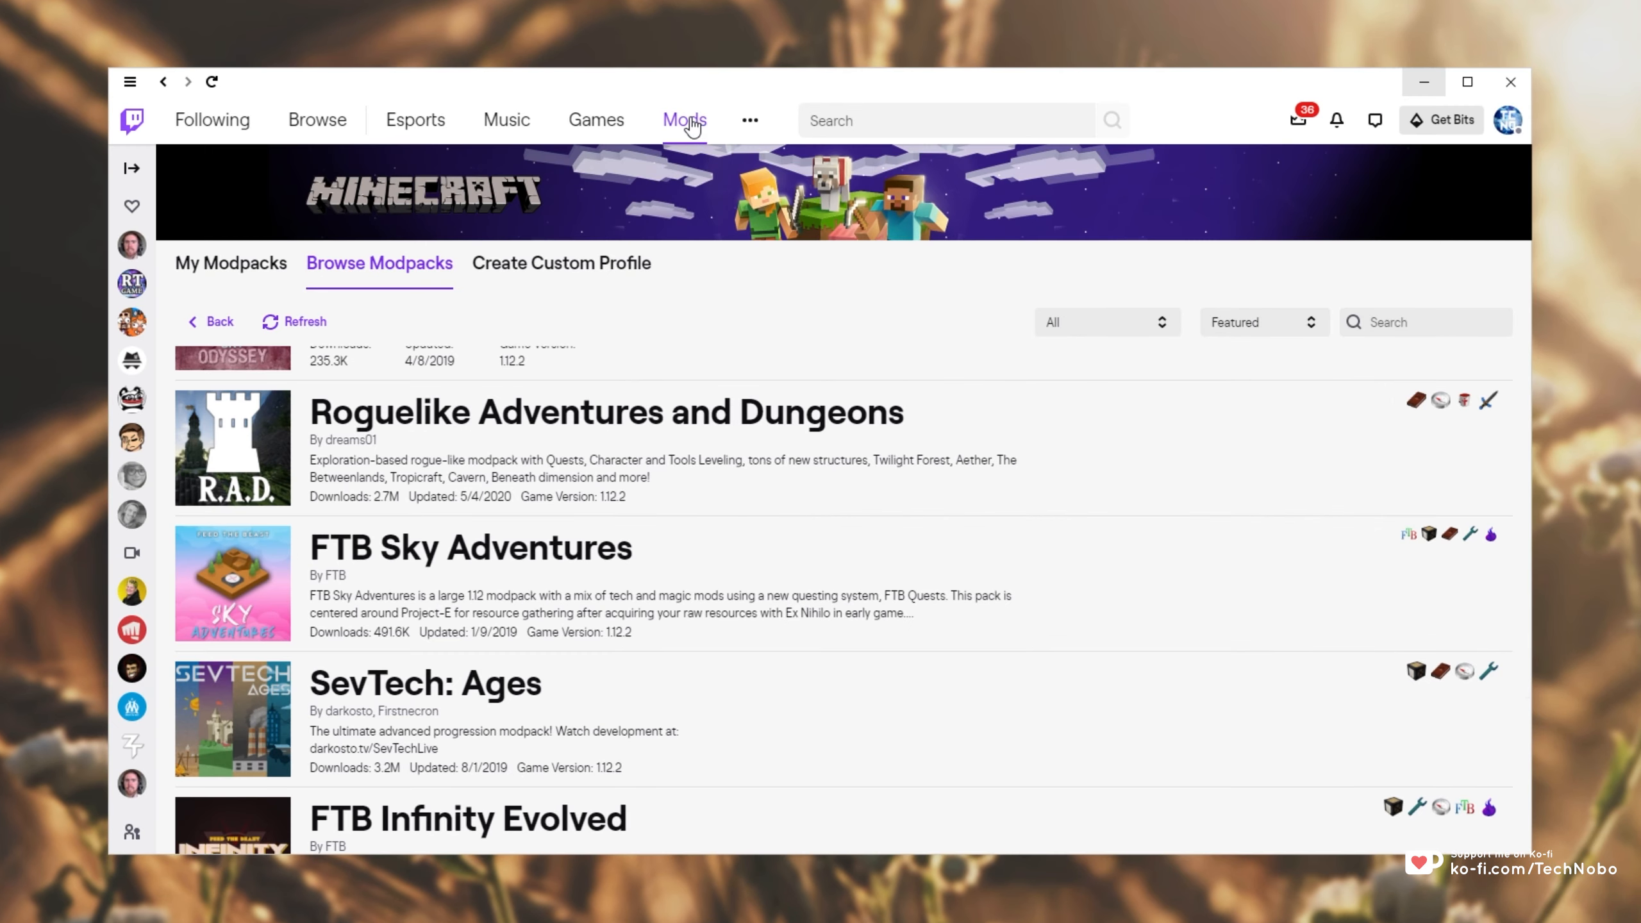
Step: Browse the Minecraft modpacks in the Mods section and open the Roguelike Adventures and Dungeons page
click(704, 168)
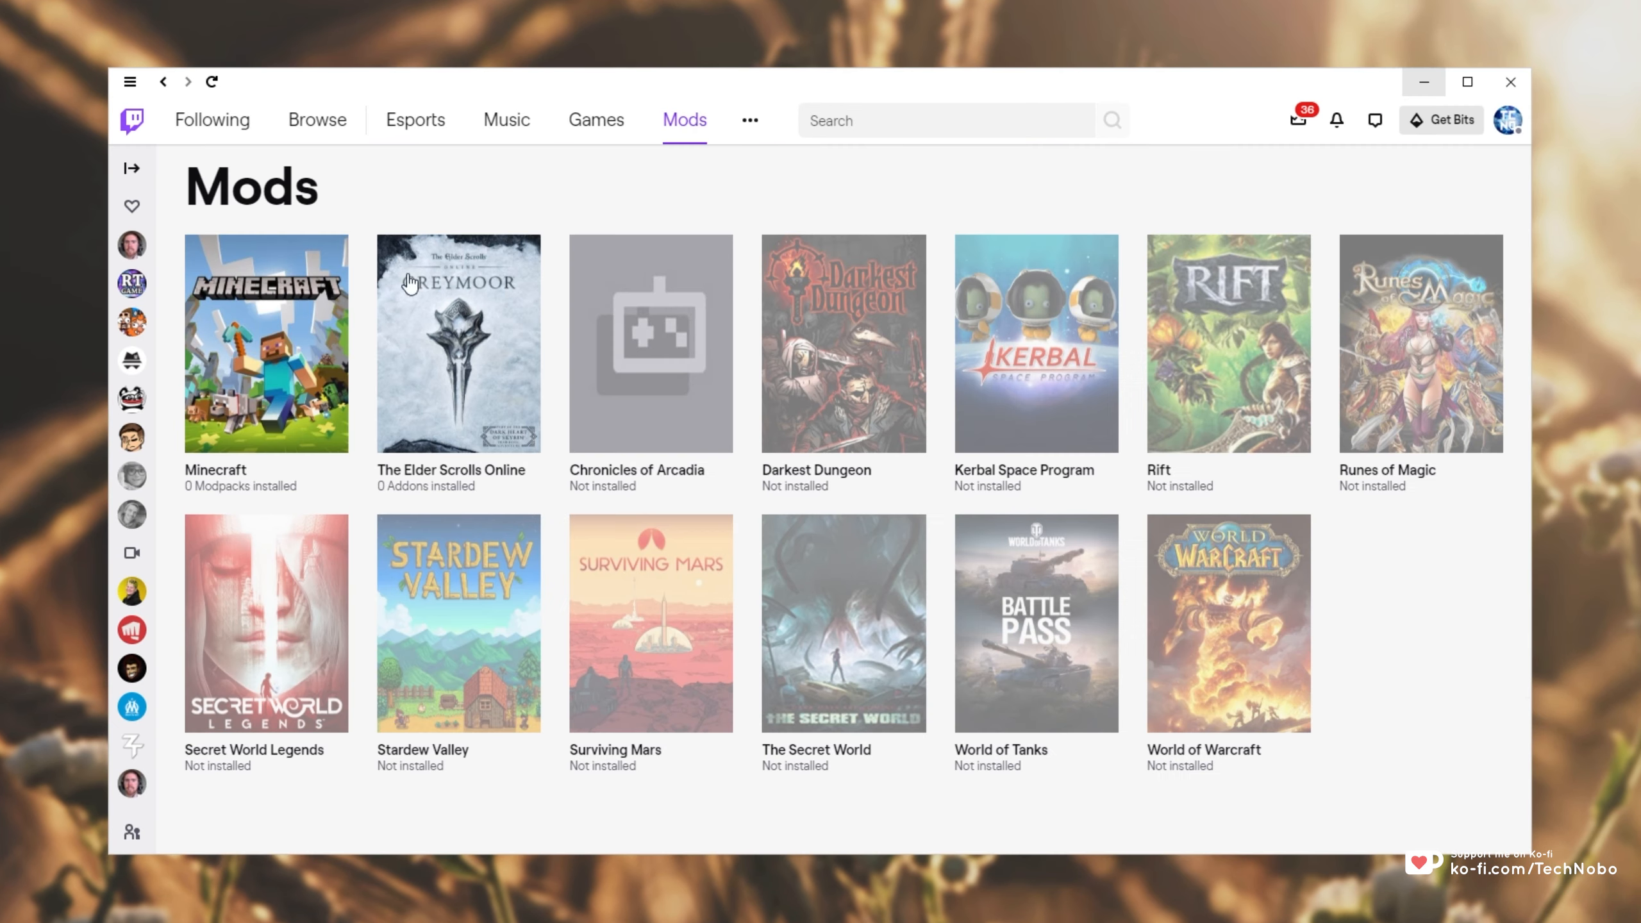
click(231, 361)
click(429, 277)
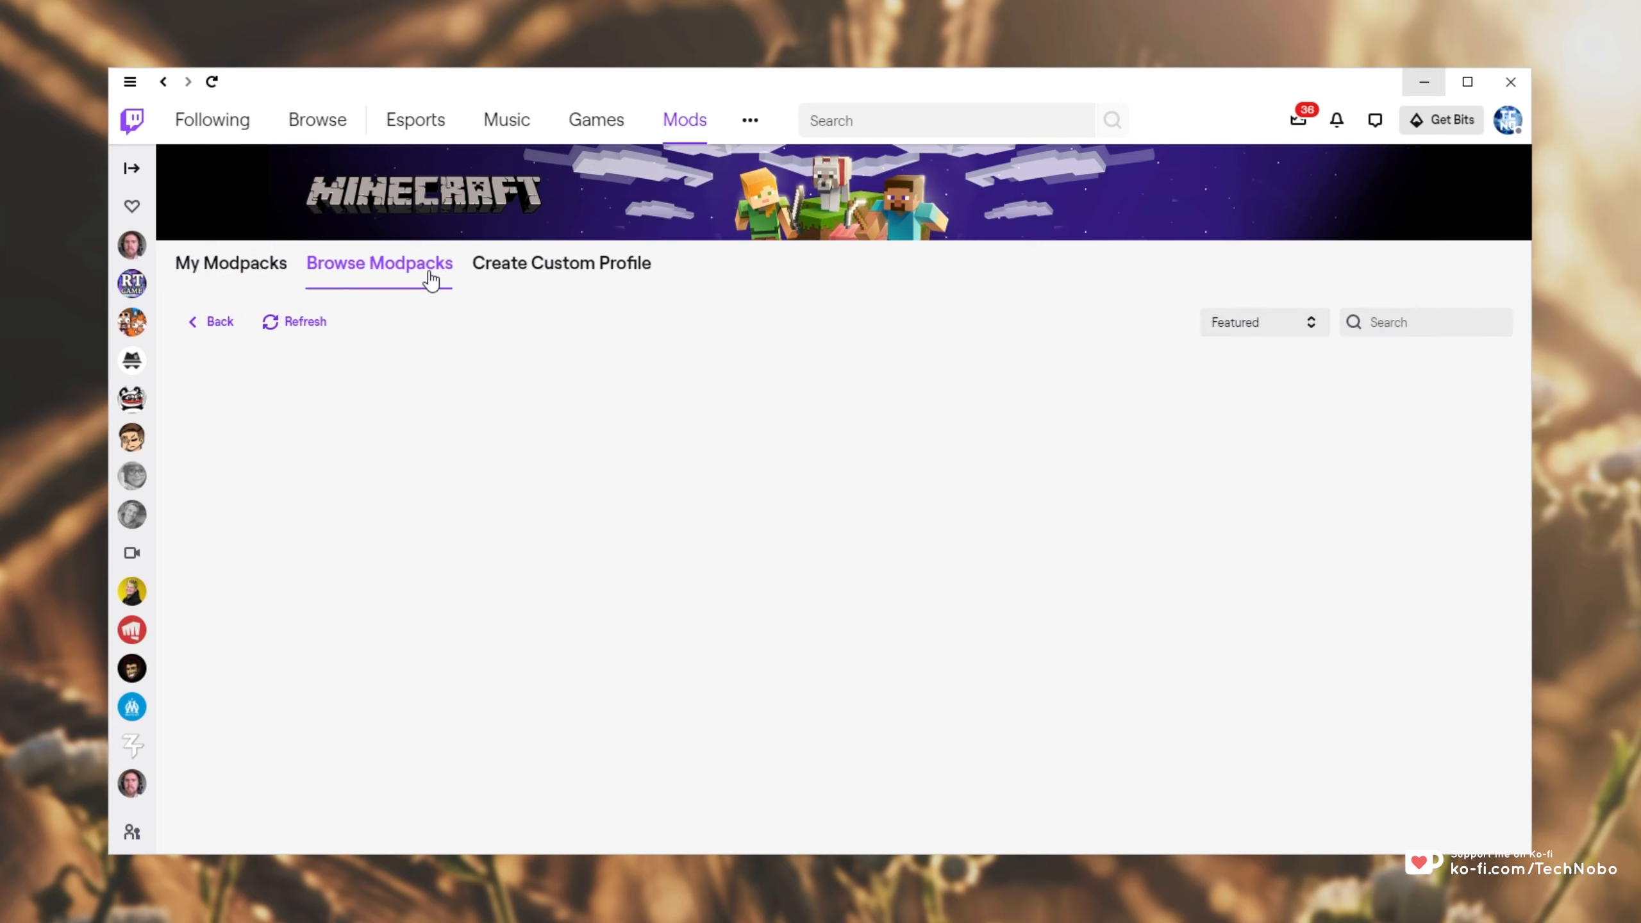
click(1364, 321)
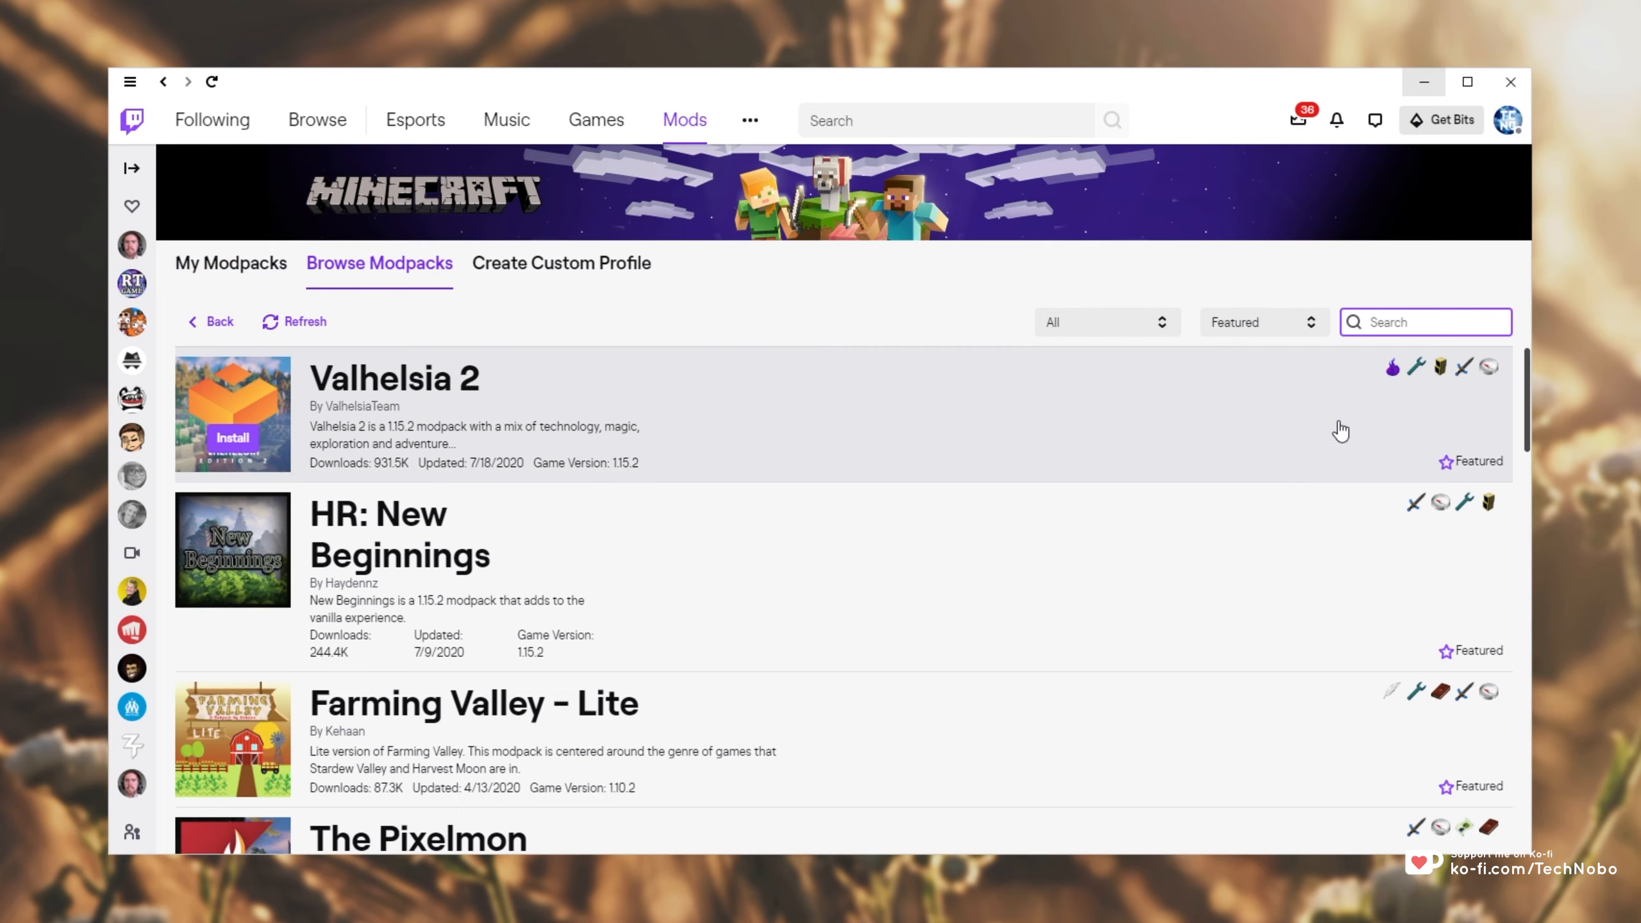
scroll(1244, 524, down, 5)
scroll(1243, 524, down, 15)
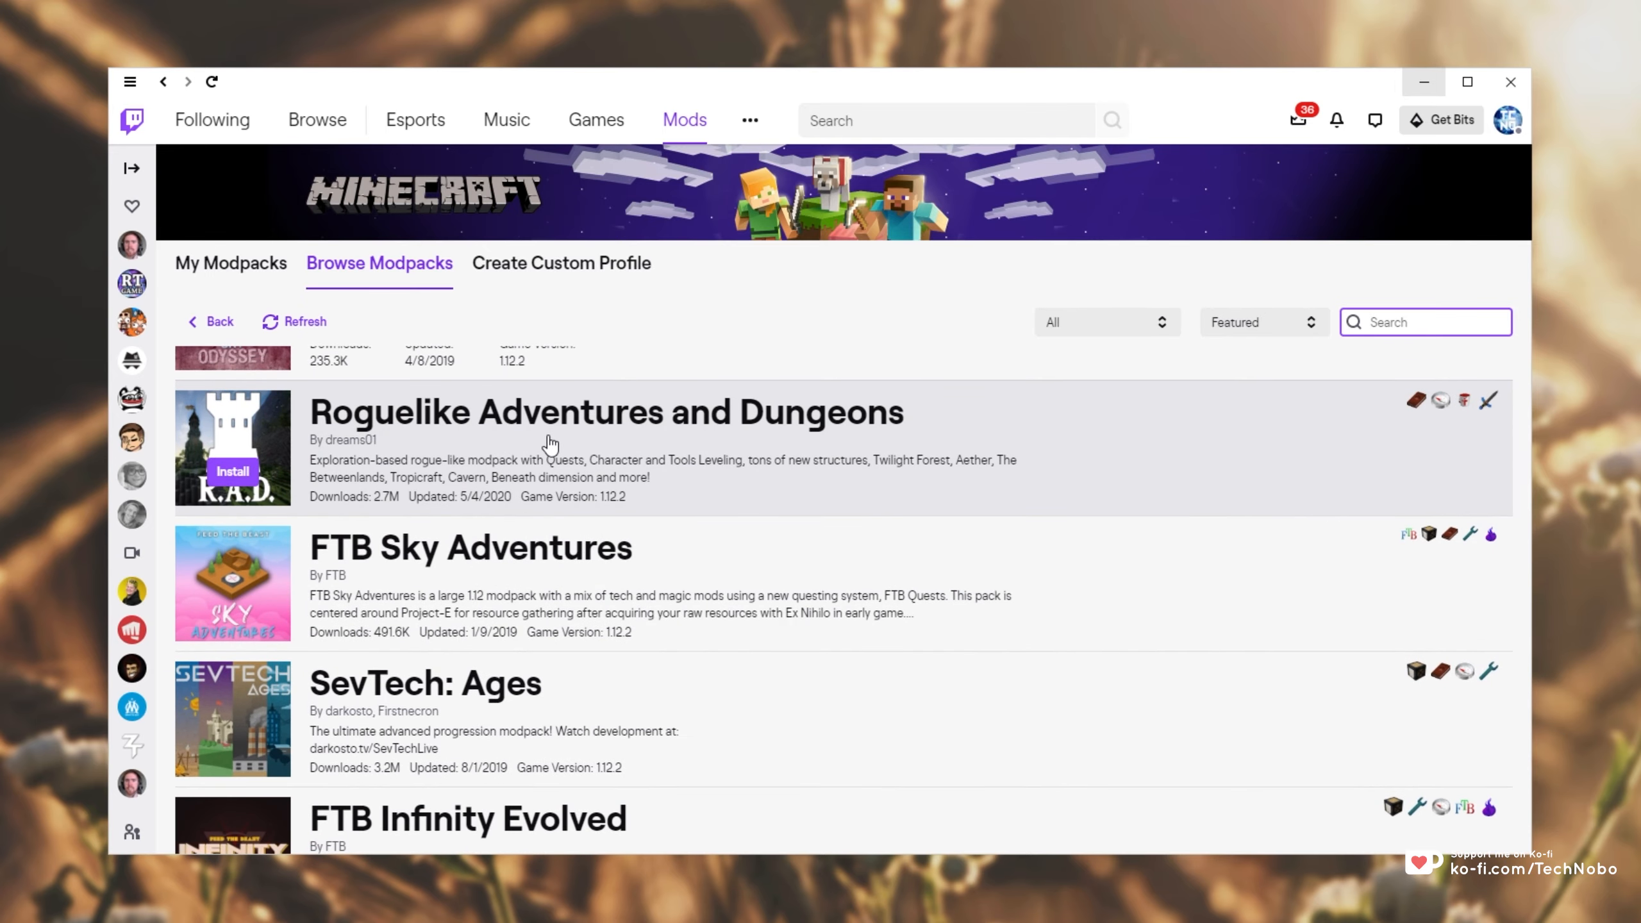
click(531, 426)
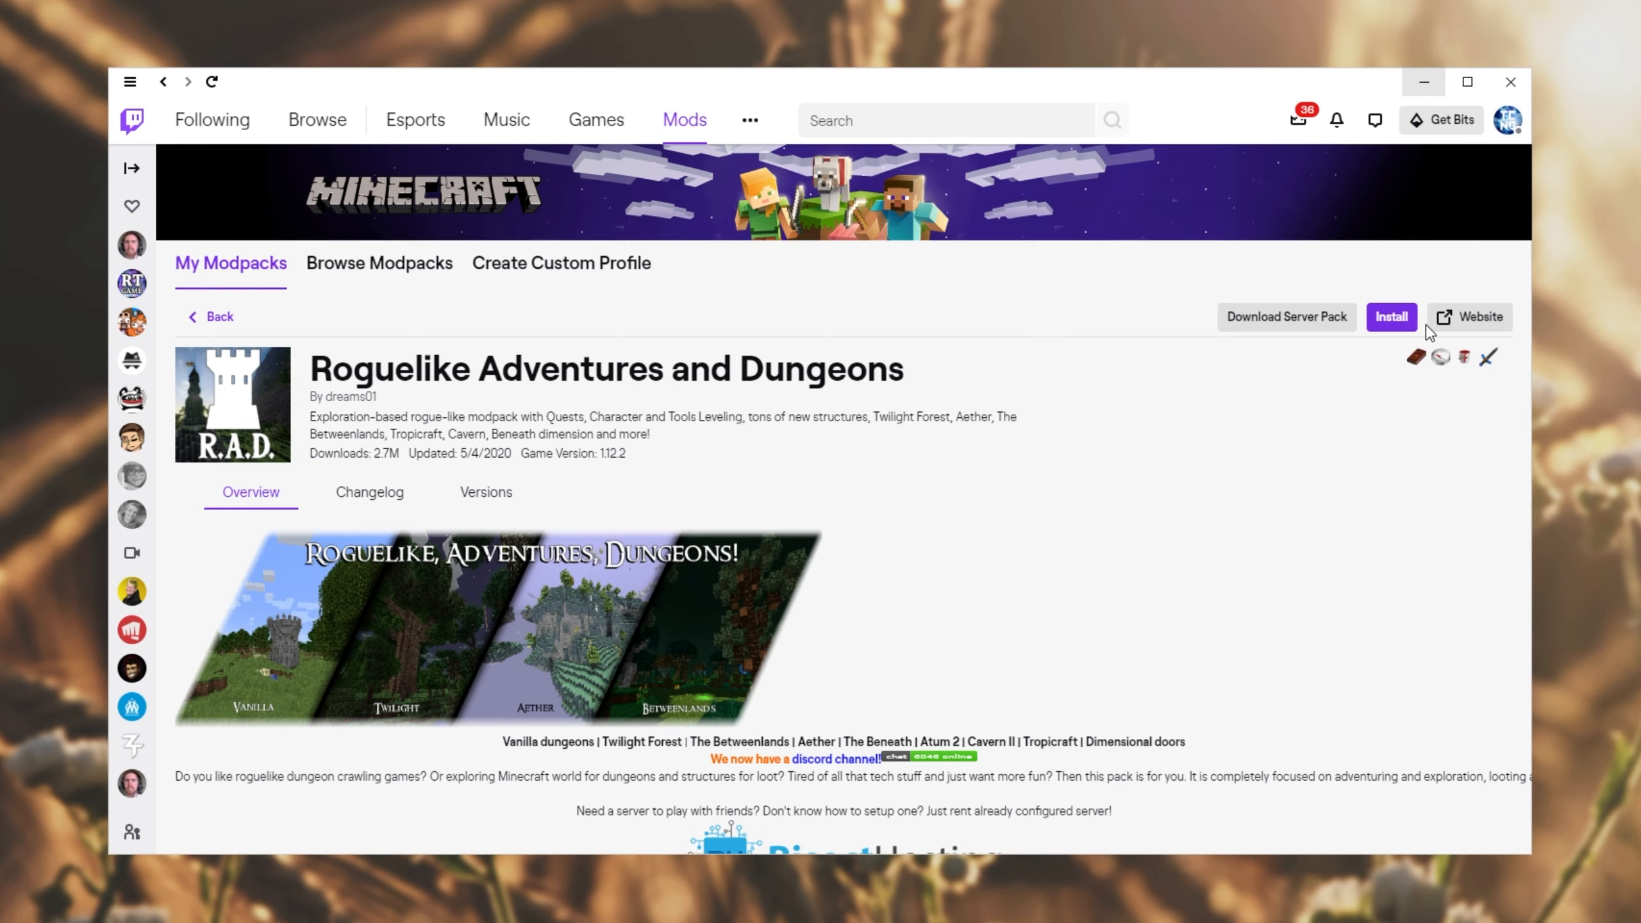
Step: Install the Roguelike Adventures and Dungeons modpack and download its server pack, RAD-Serverpack-1.38.zip
click(1403, 328)
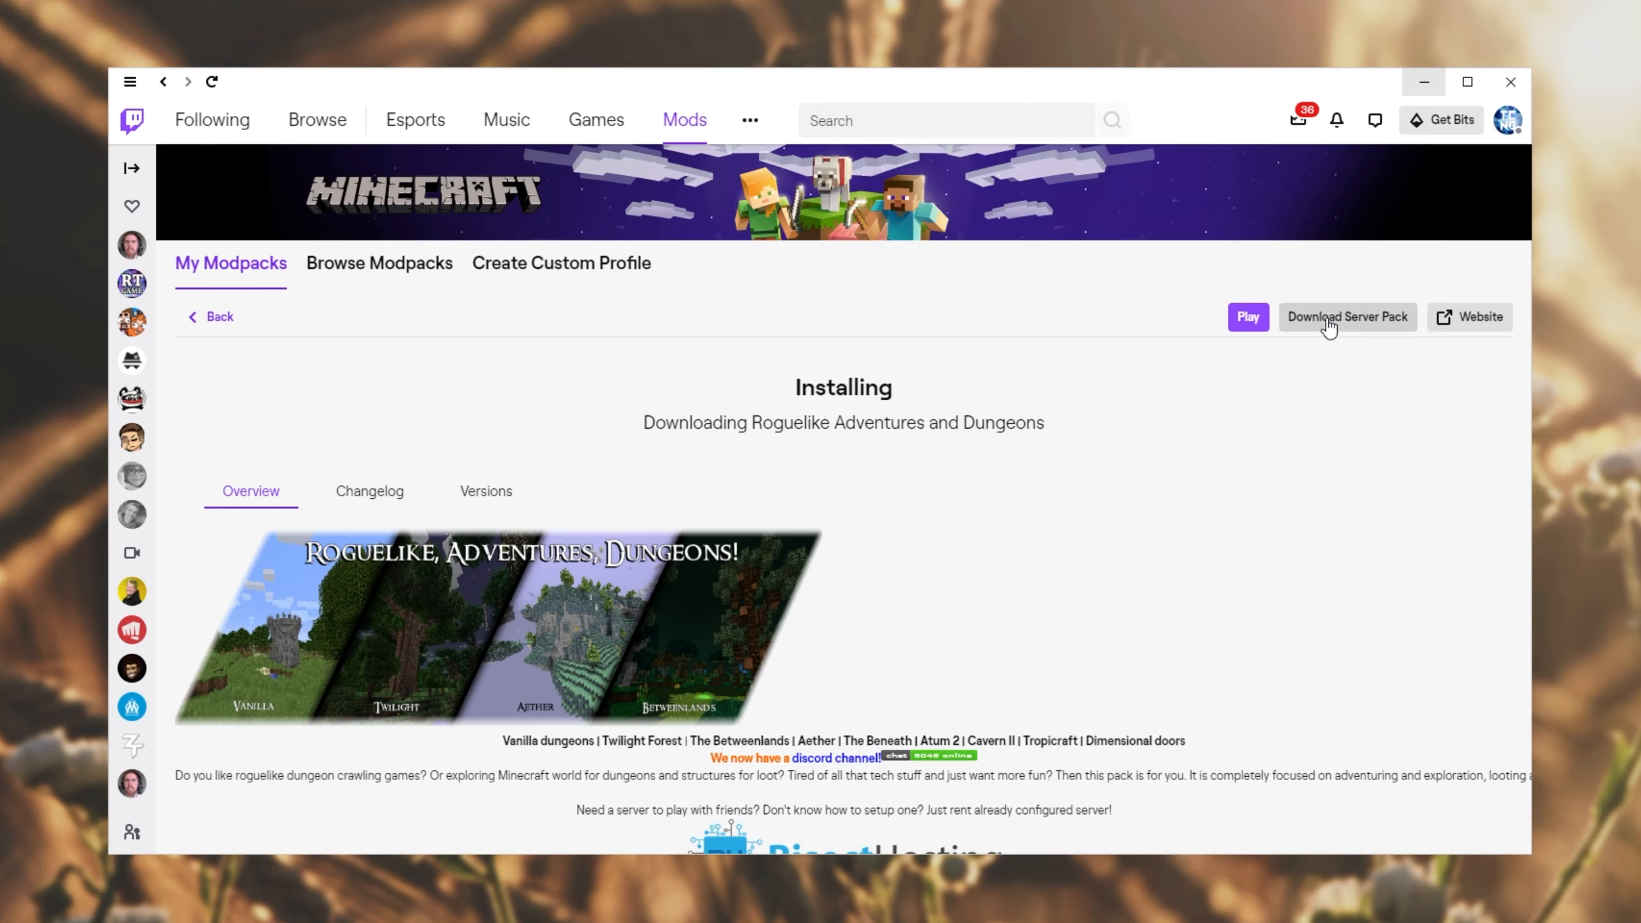
drag(557, 0, 557, 7)
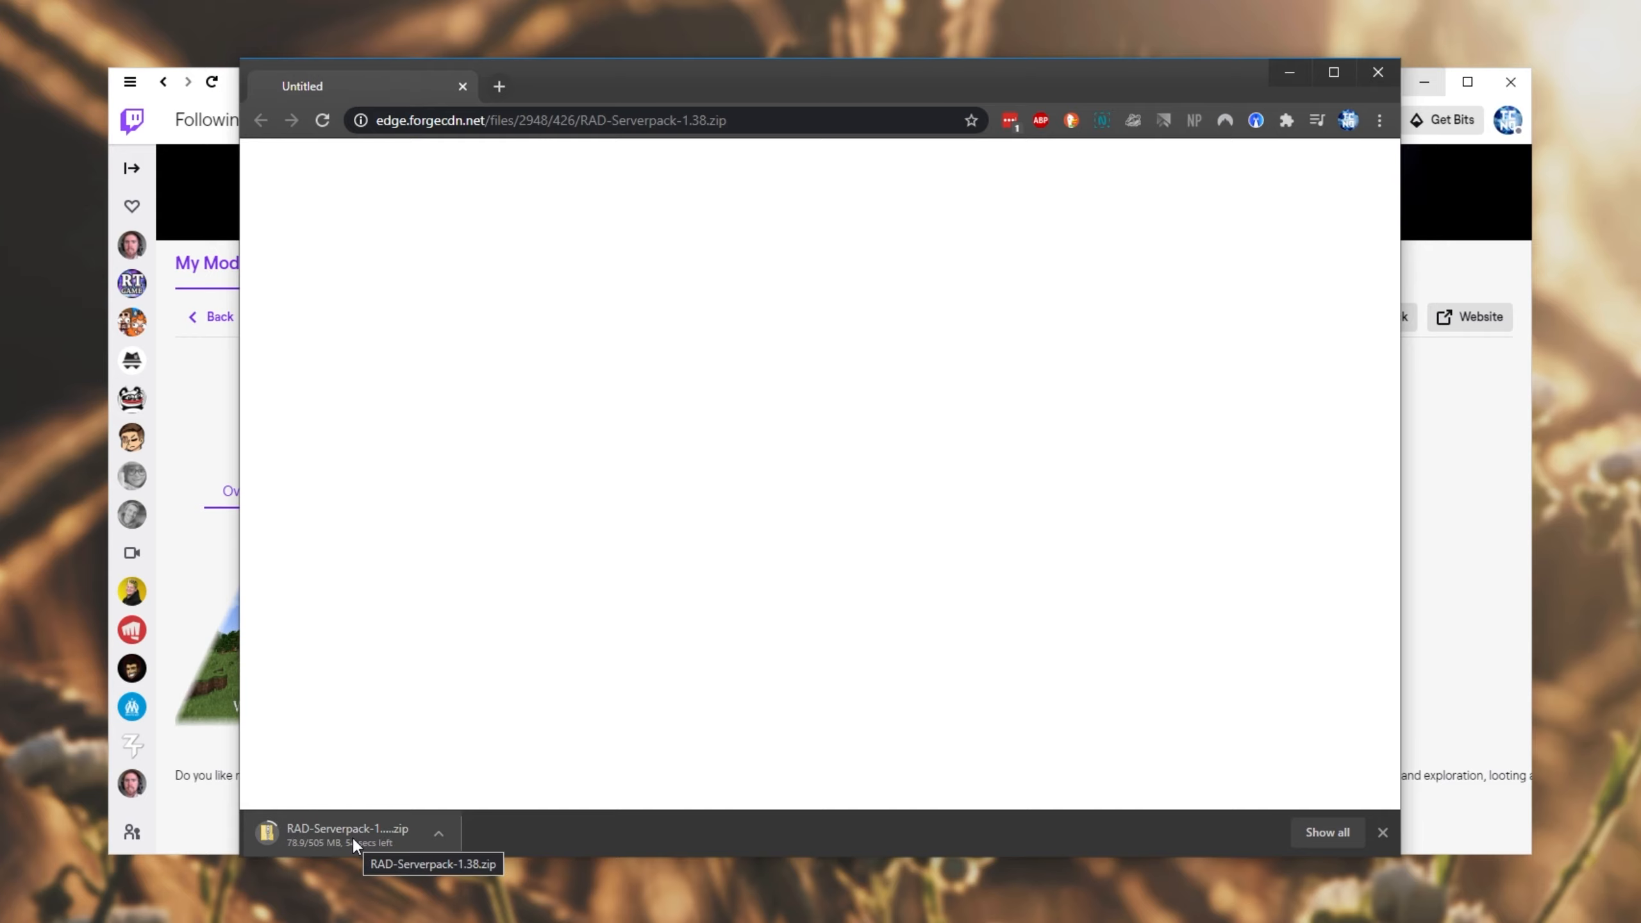
click(1447, 202)
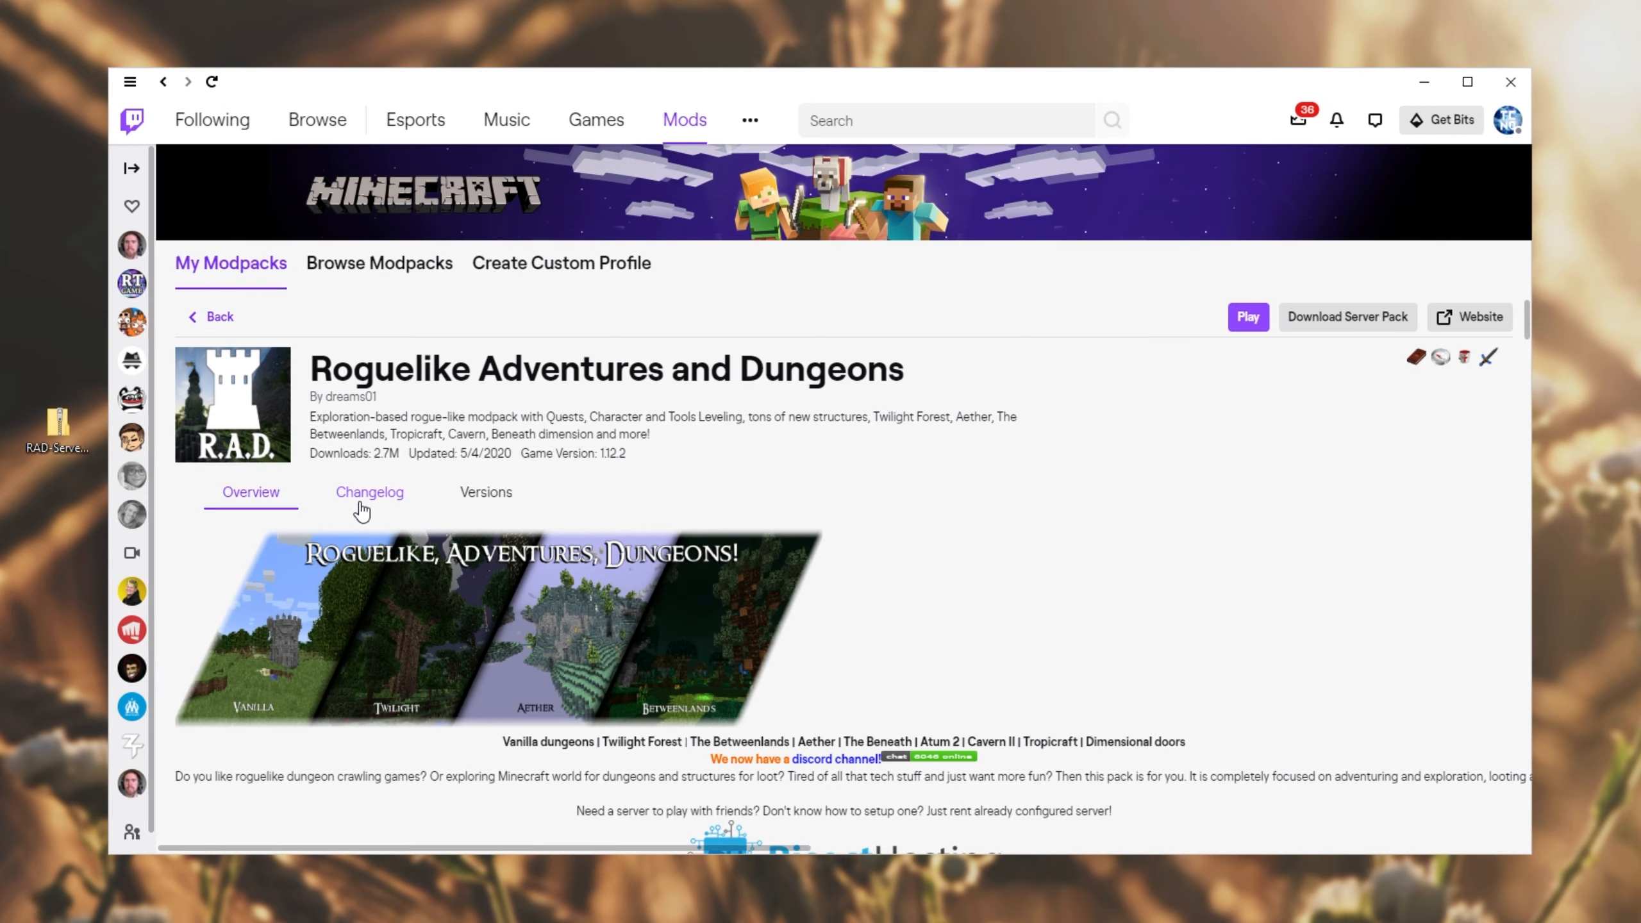
Step: Extract the RAD-Serverpack-1.38 folder from the downloaded zip onto the desktop and close the archive window
double_click(68, 420)
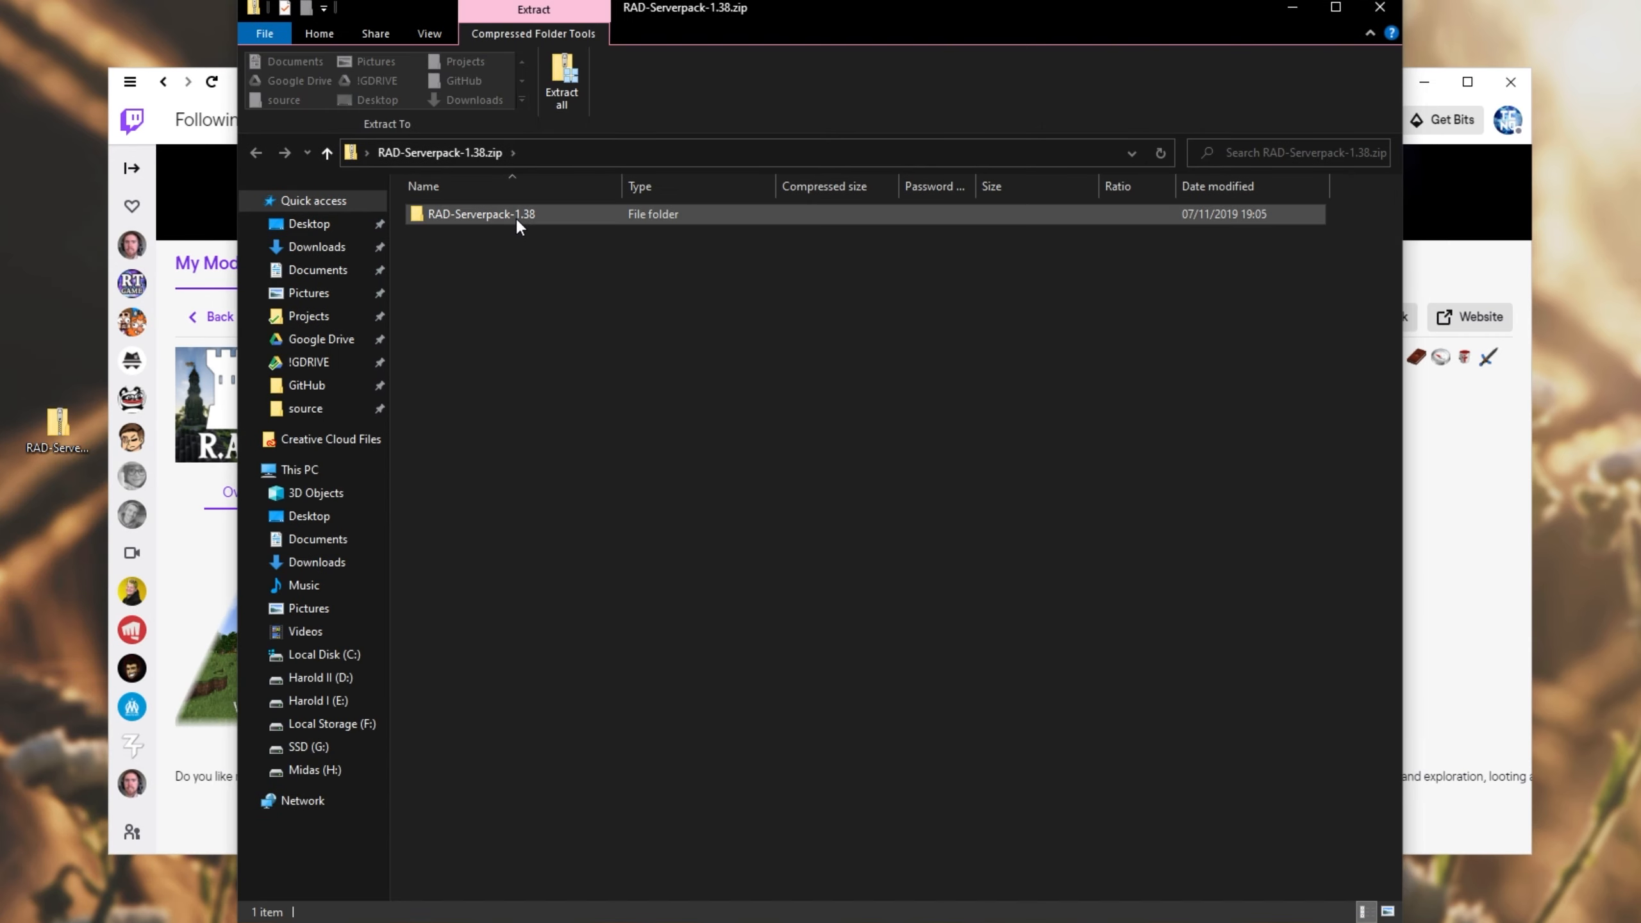
drag(515, 215, 50, 488)
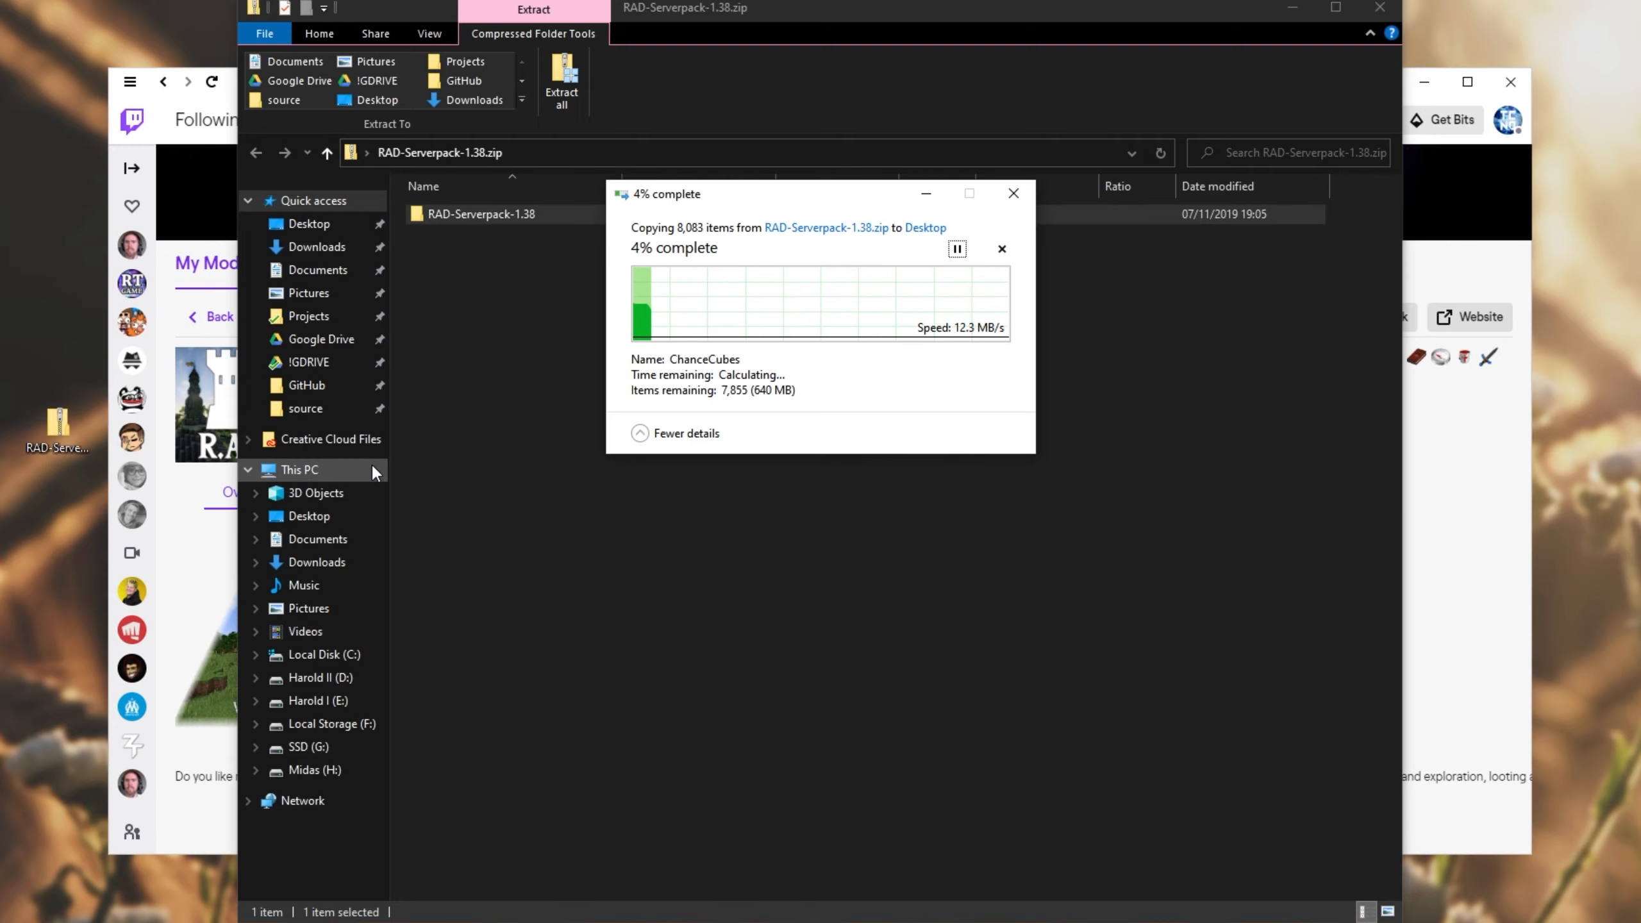
click(1380, 7)
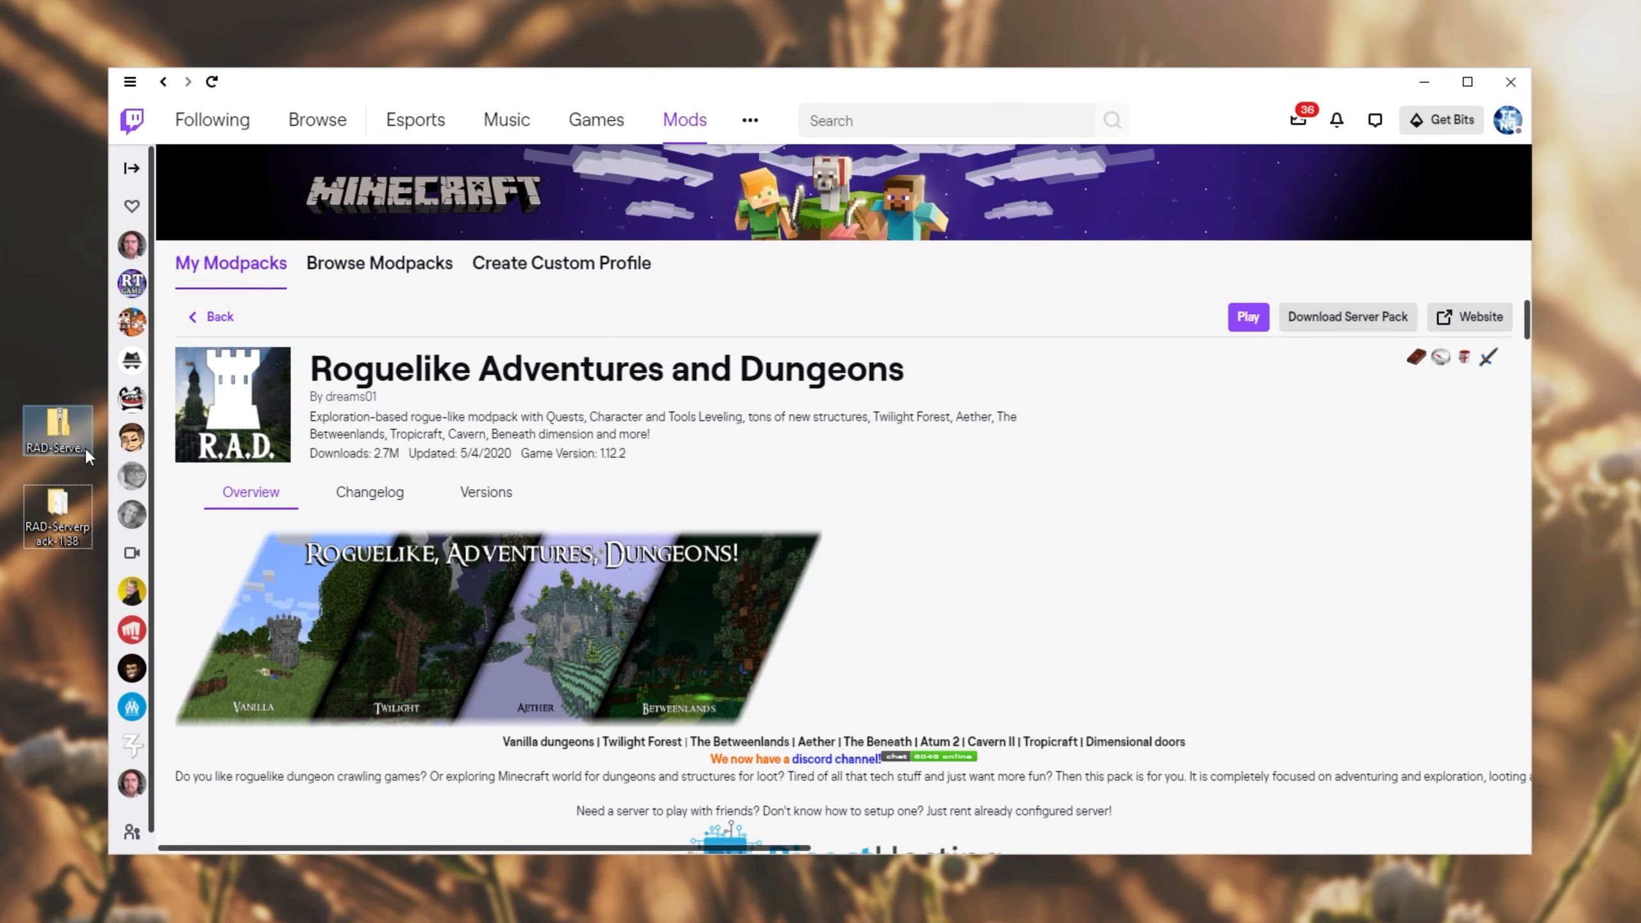
Step: Delete the server pack zip from the desktop and open the extracted RAD-Serverpack-1.38 folder to look over its files
key(Delete)
key(Return)
double_click(58, 511)
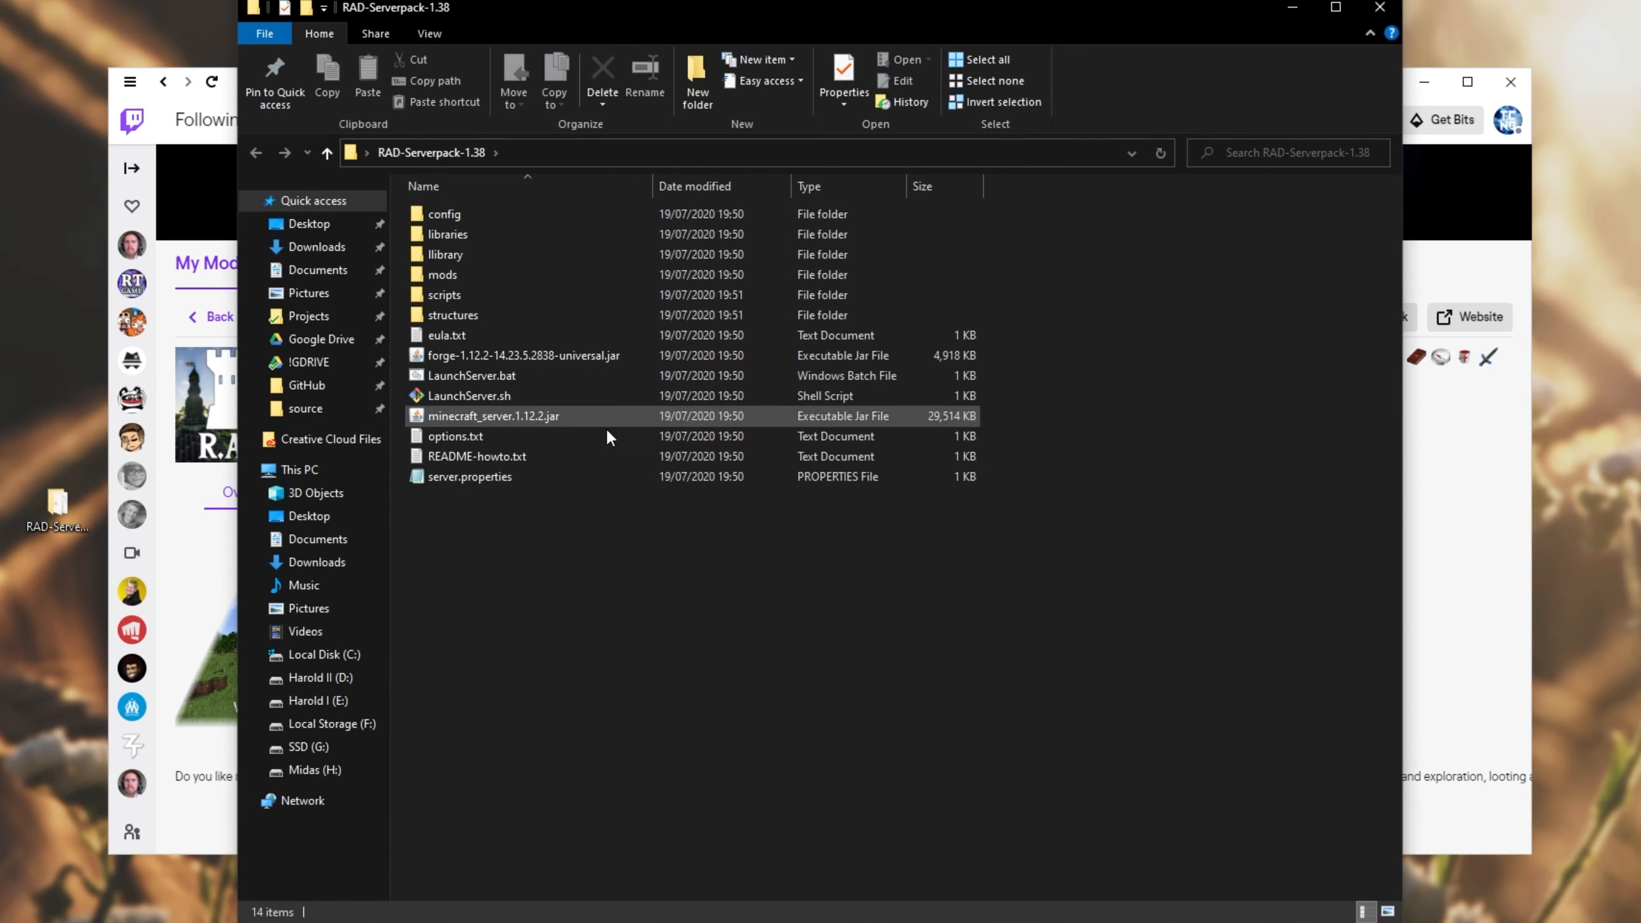
click(562, 373)
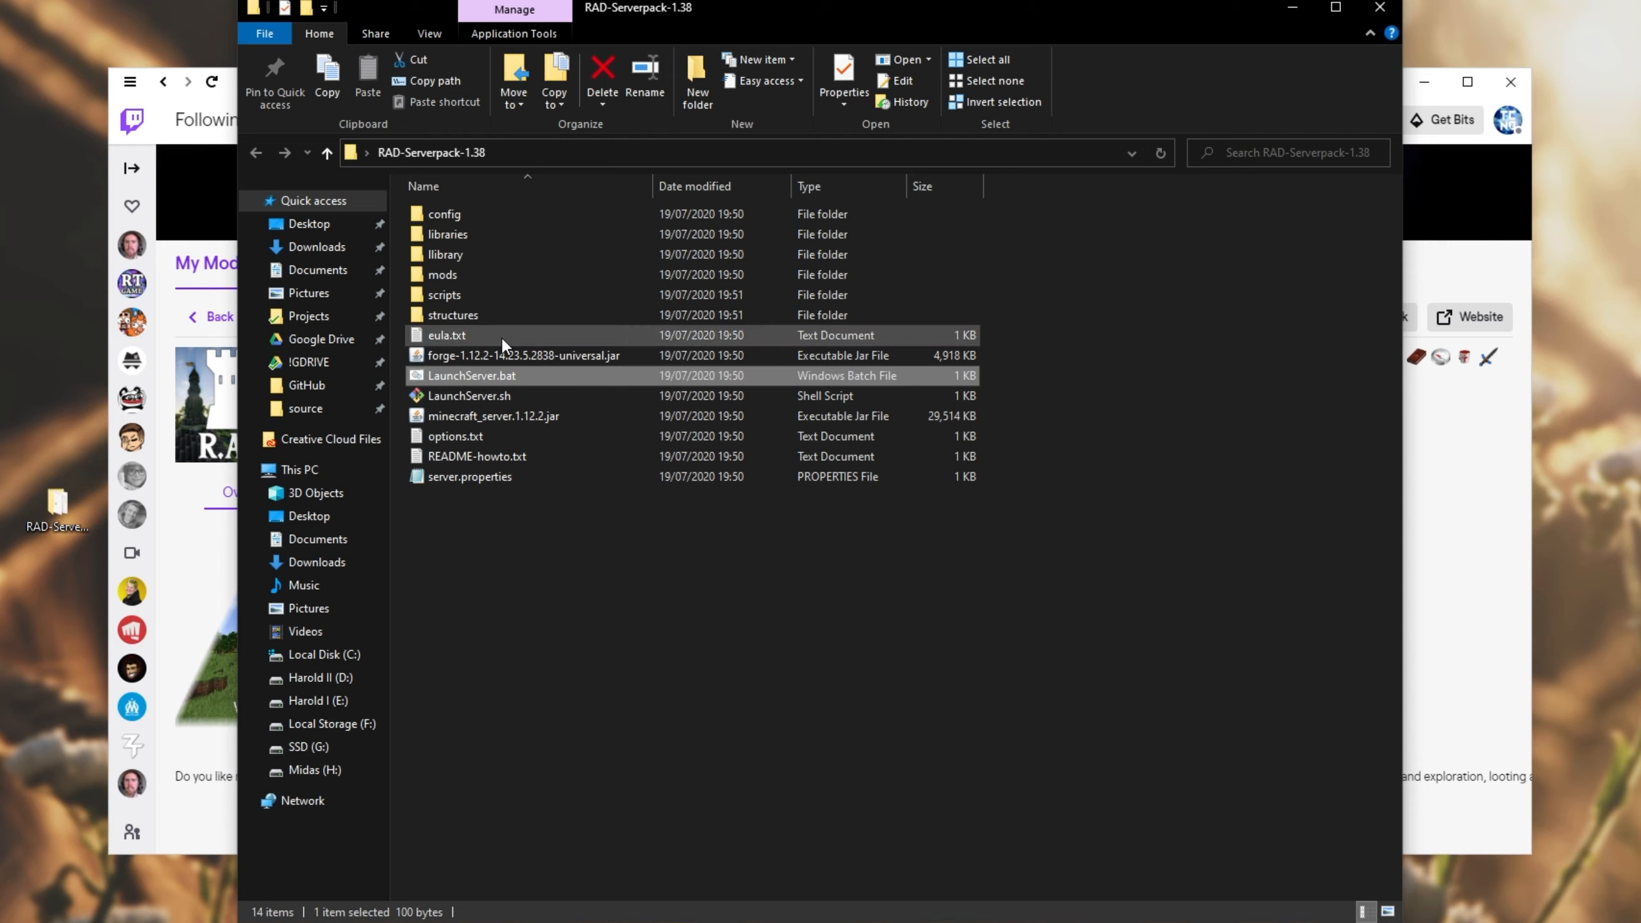
click(504, 479)
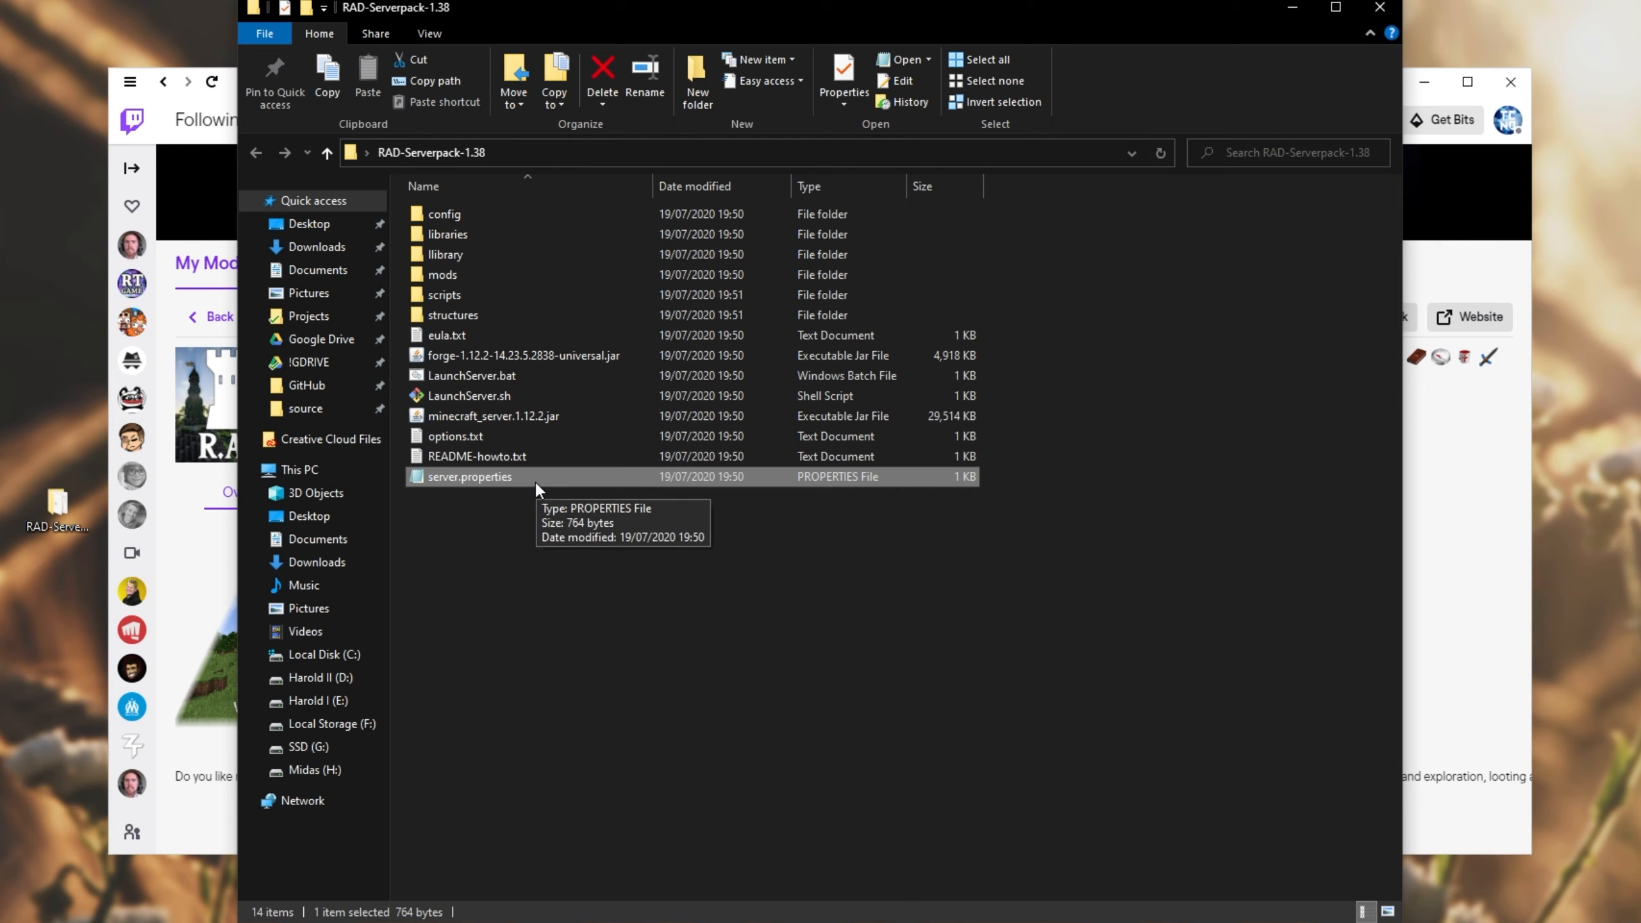
Step: Open README-howto.txt and read the EULA and server.properties instructions, then move its window beside the file list
double_click(510, 457)
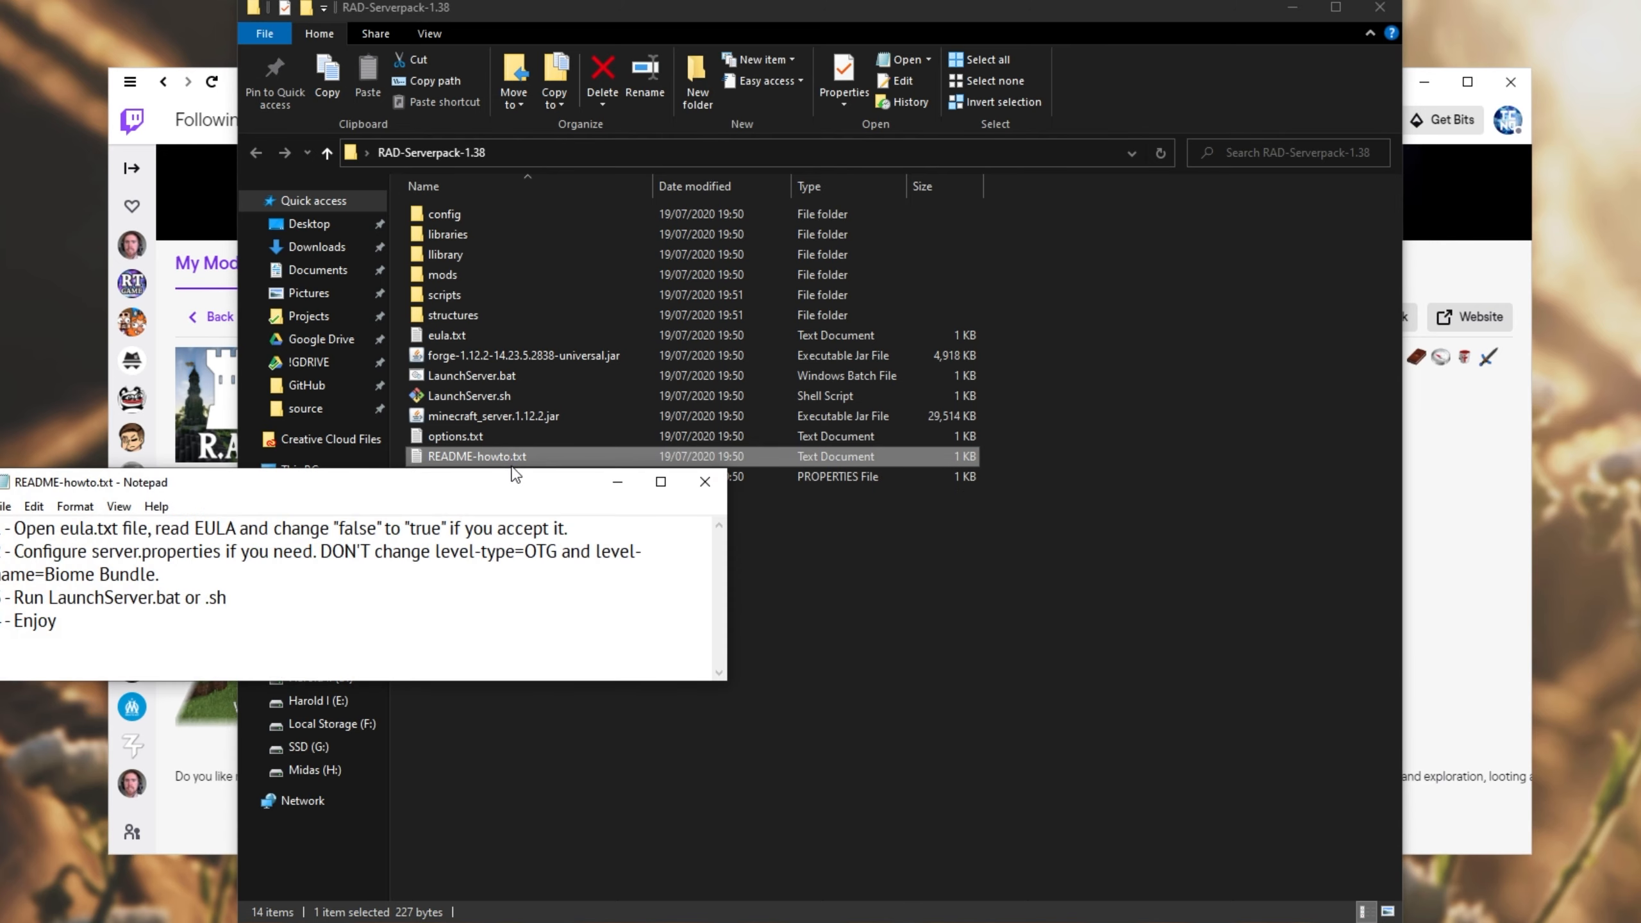
drag(918, 445, 969, 371)
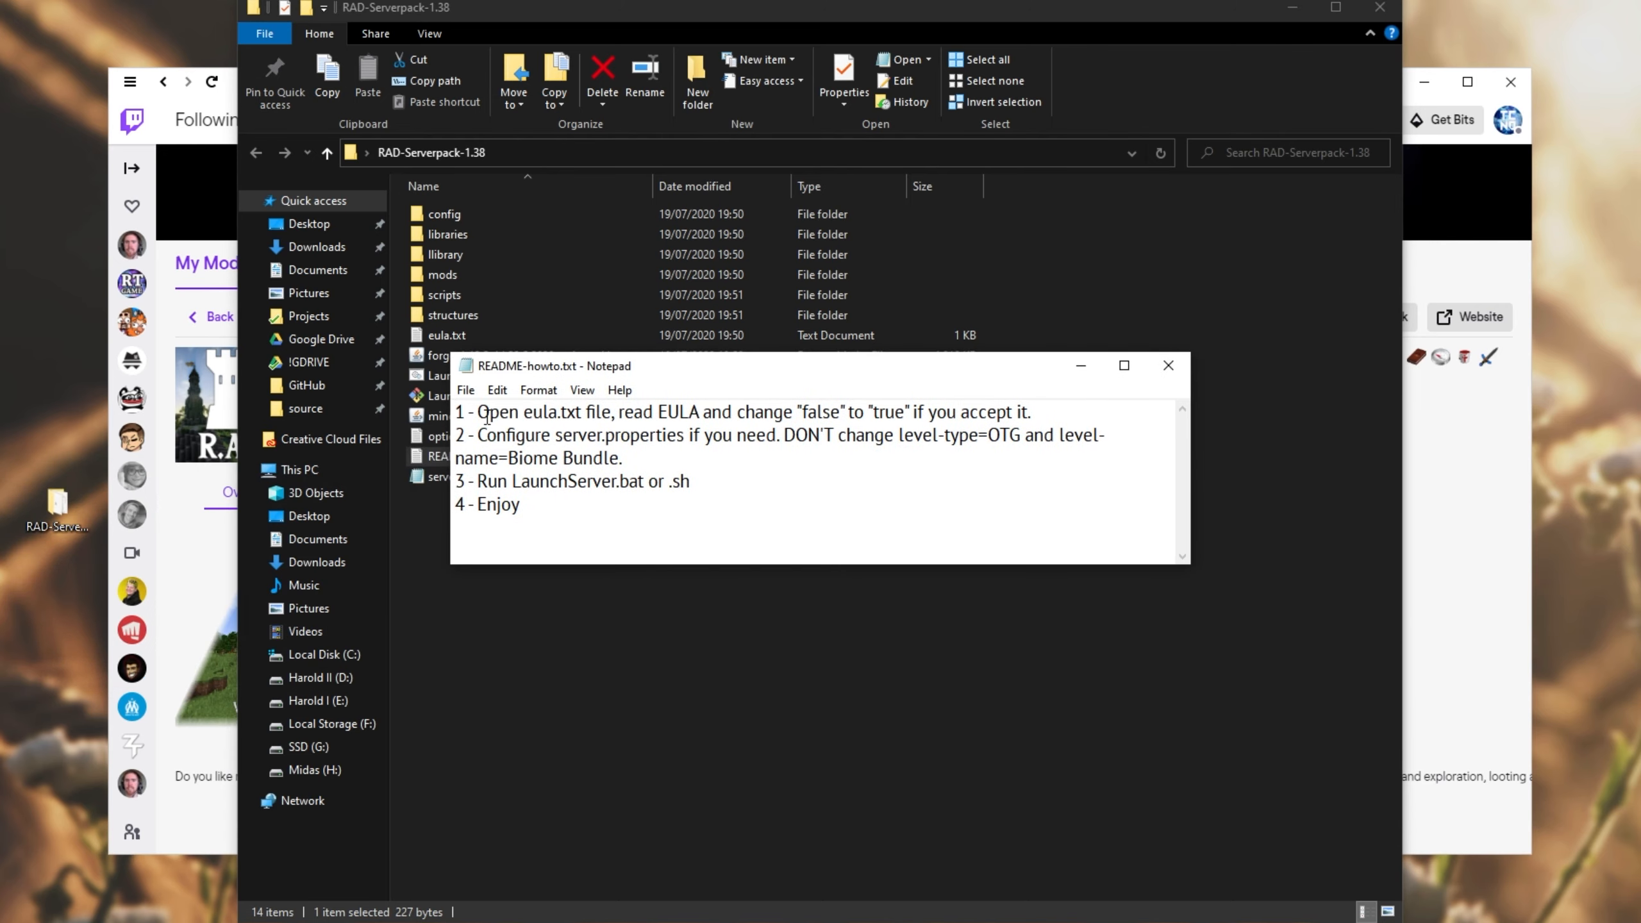
drag(489, 412, 1197, 392)
click(458, 441)
drag(456, 438, 743, 434)
click(740, 435)
double_click(574, 432)
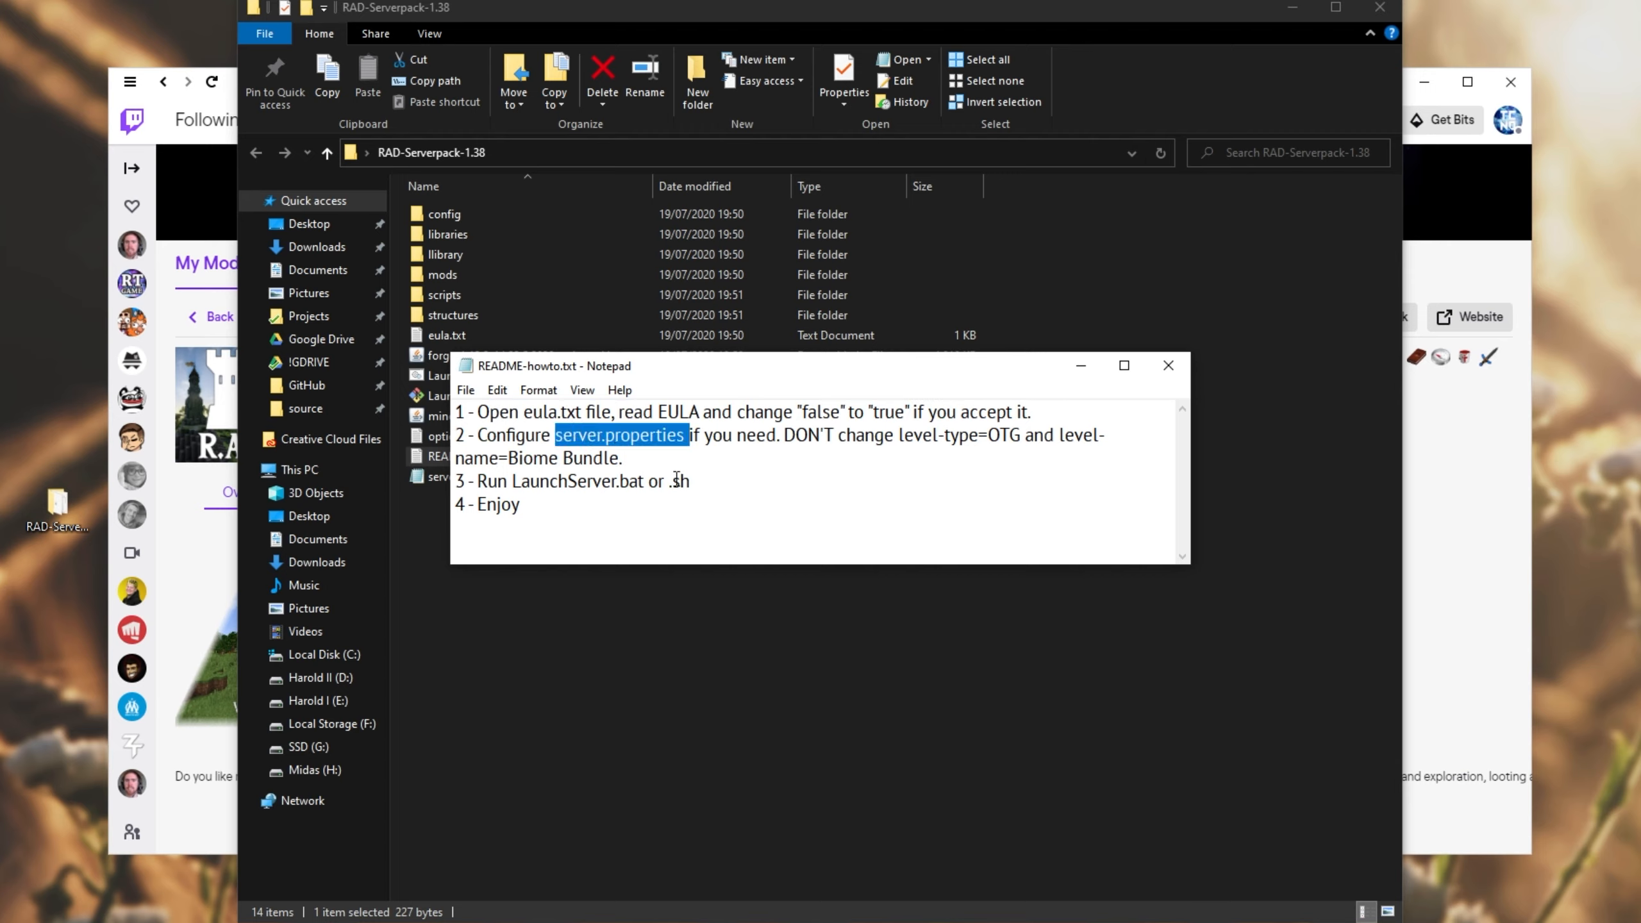
double_click(942, 433)
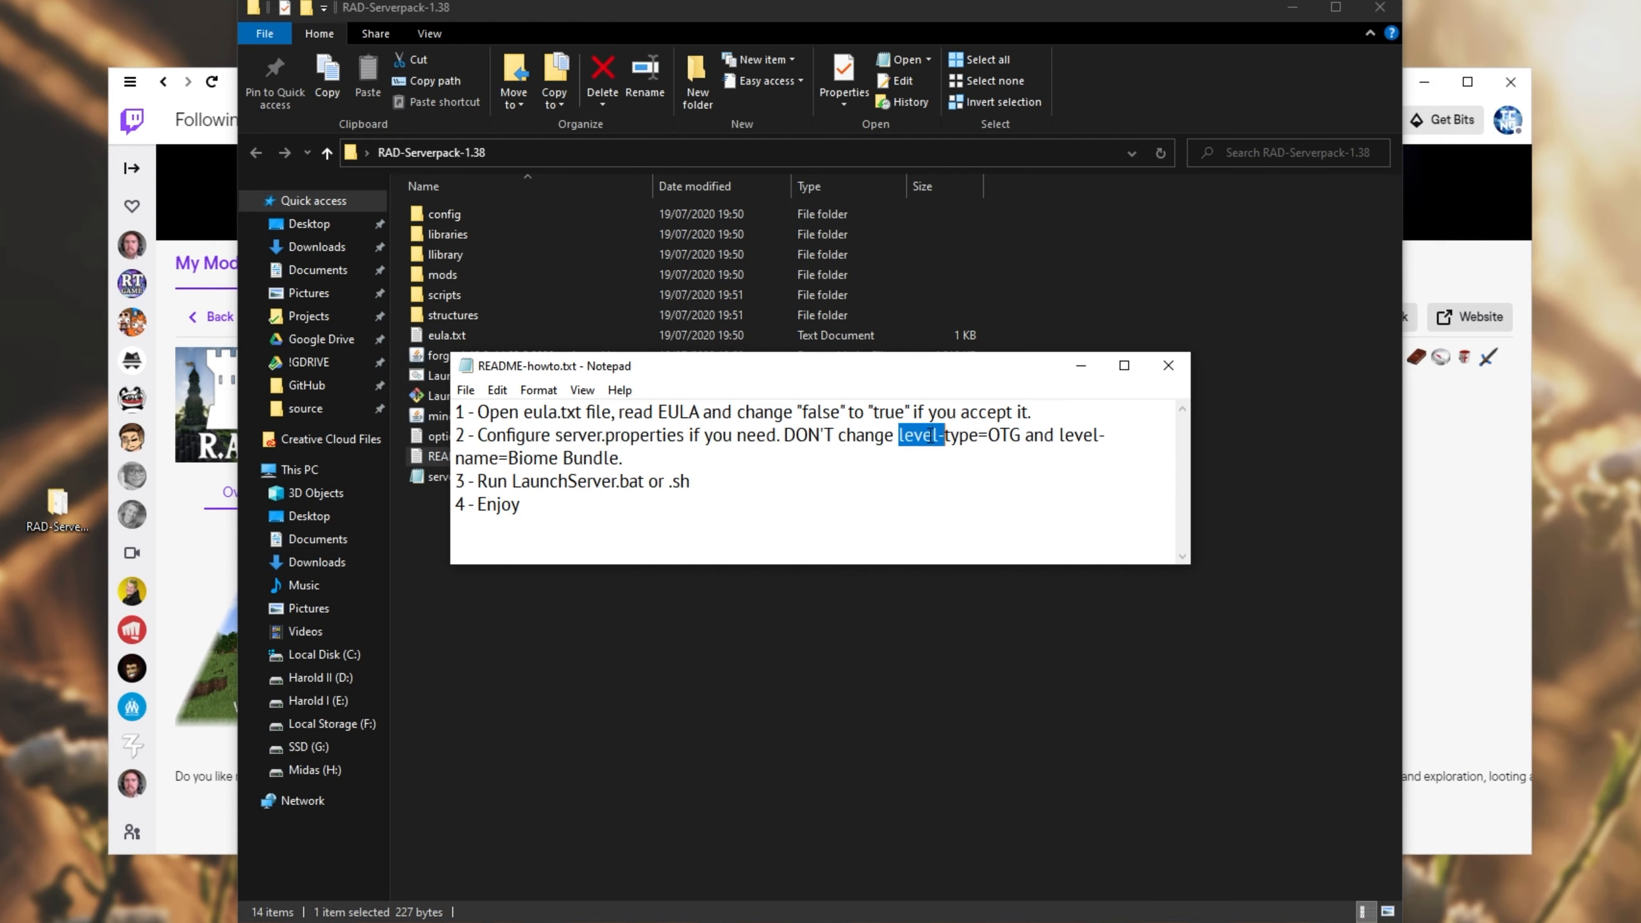
drag(942, 433, 982, 438)
double_click(485, 456)
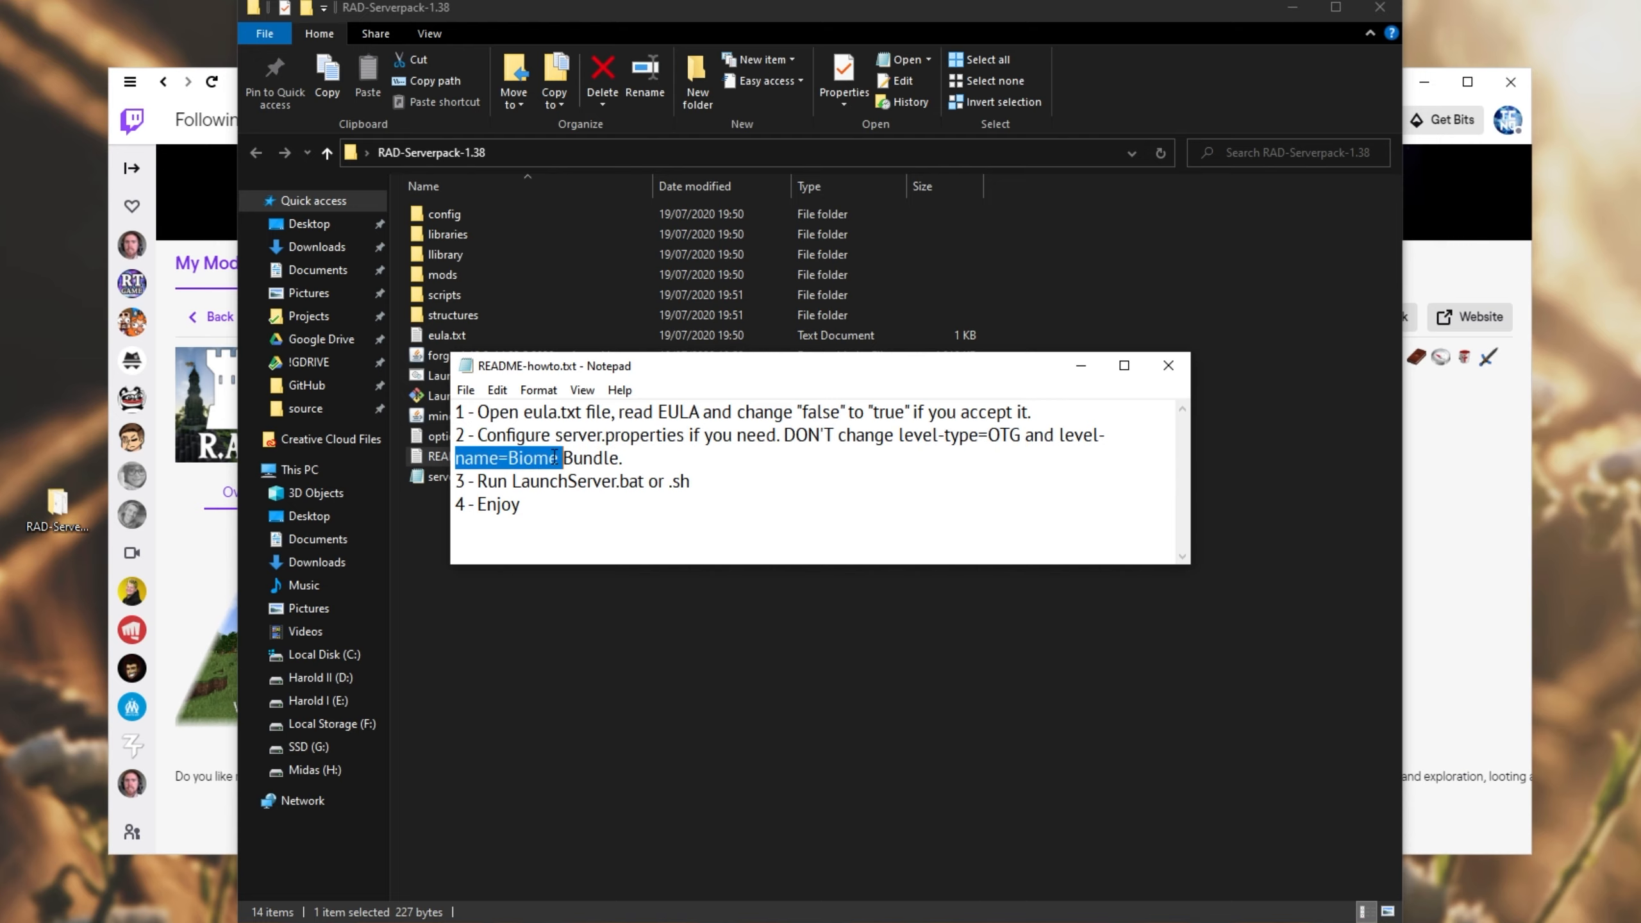
click(535, 457)
drag(569, 366, 982, 366)
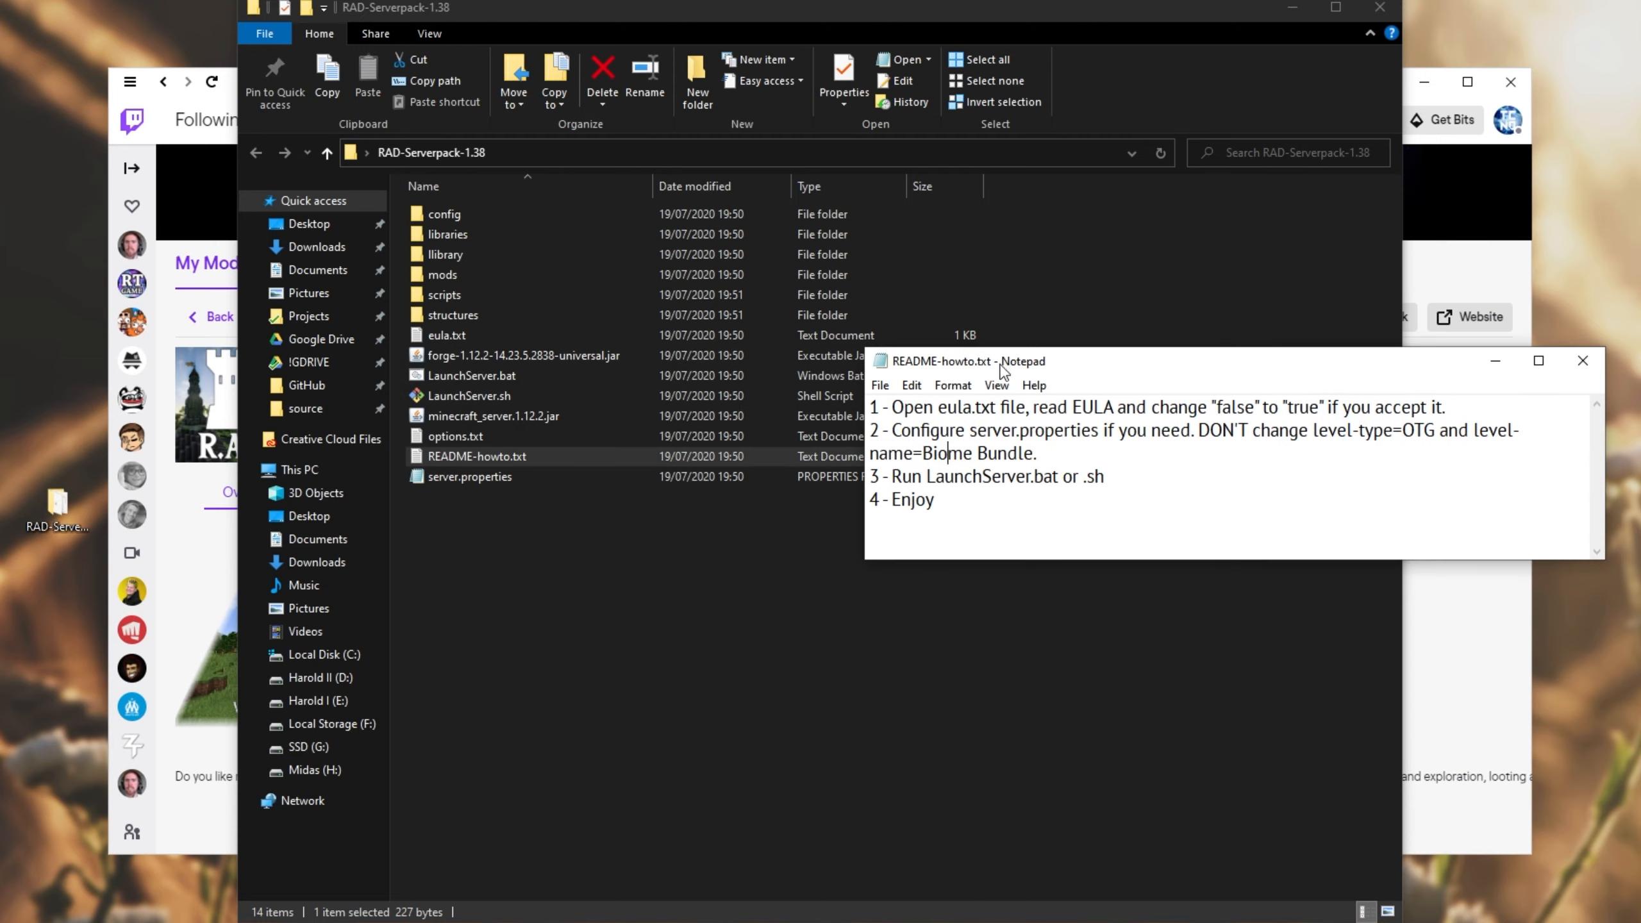
Step: Open server.properties and check it against the README's note on level-type and level-name
double_click(434, 476)
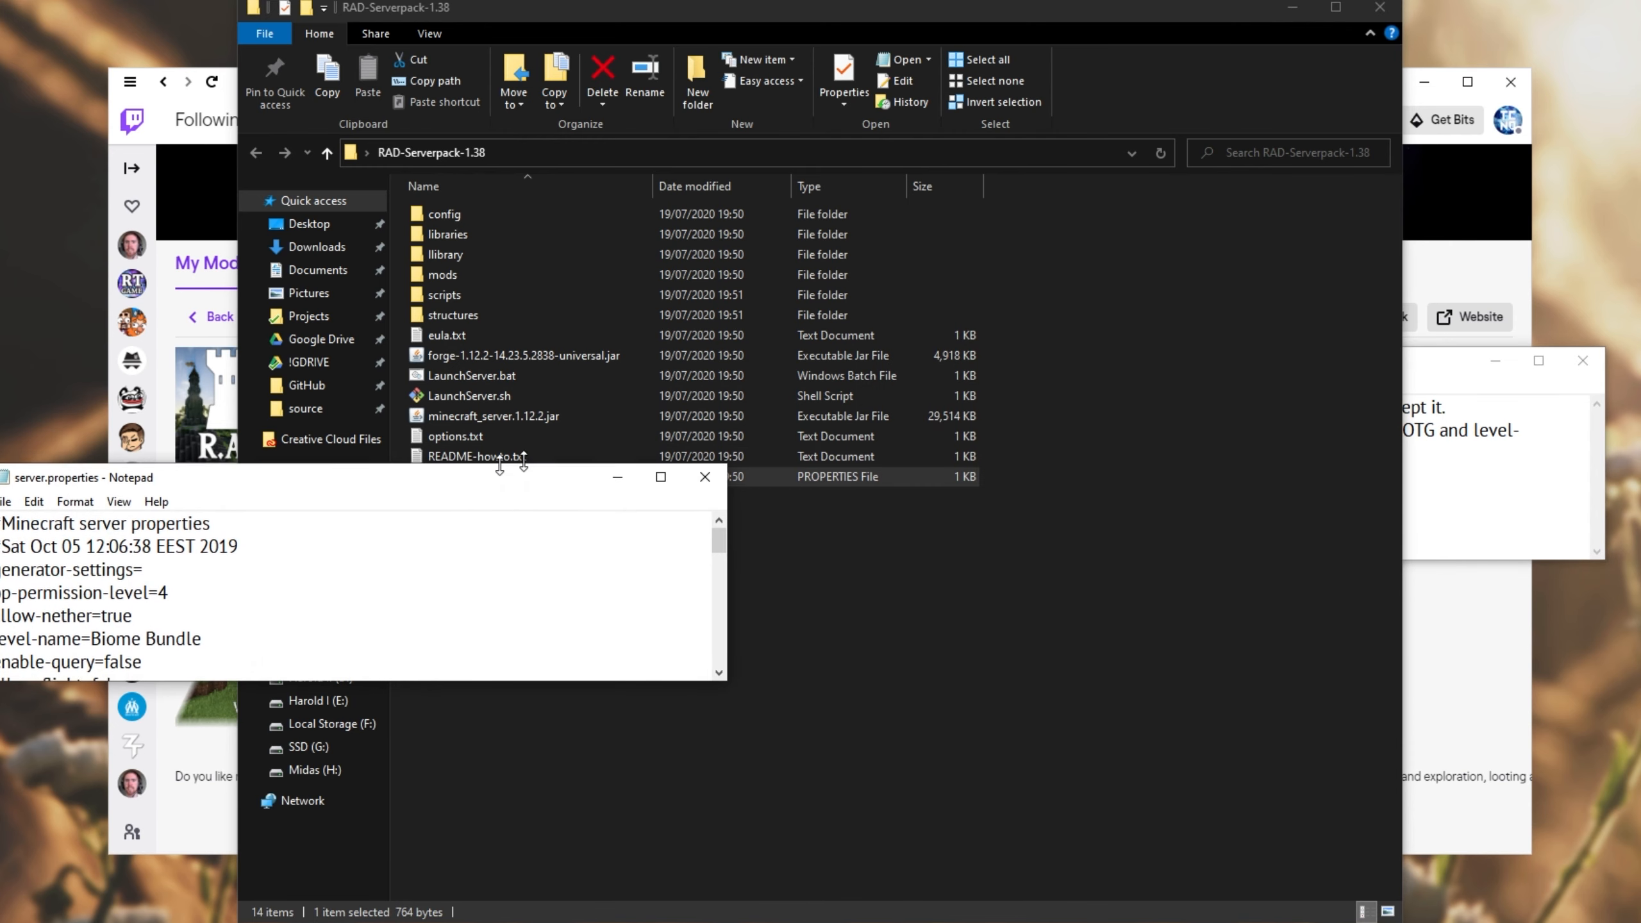
click(1450, 464)
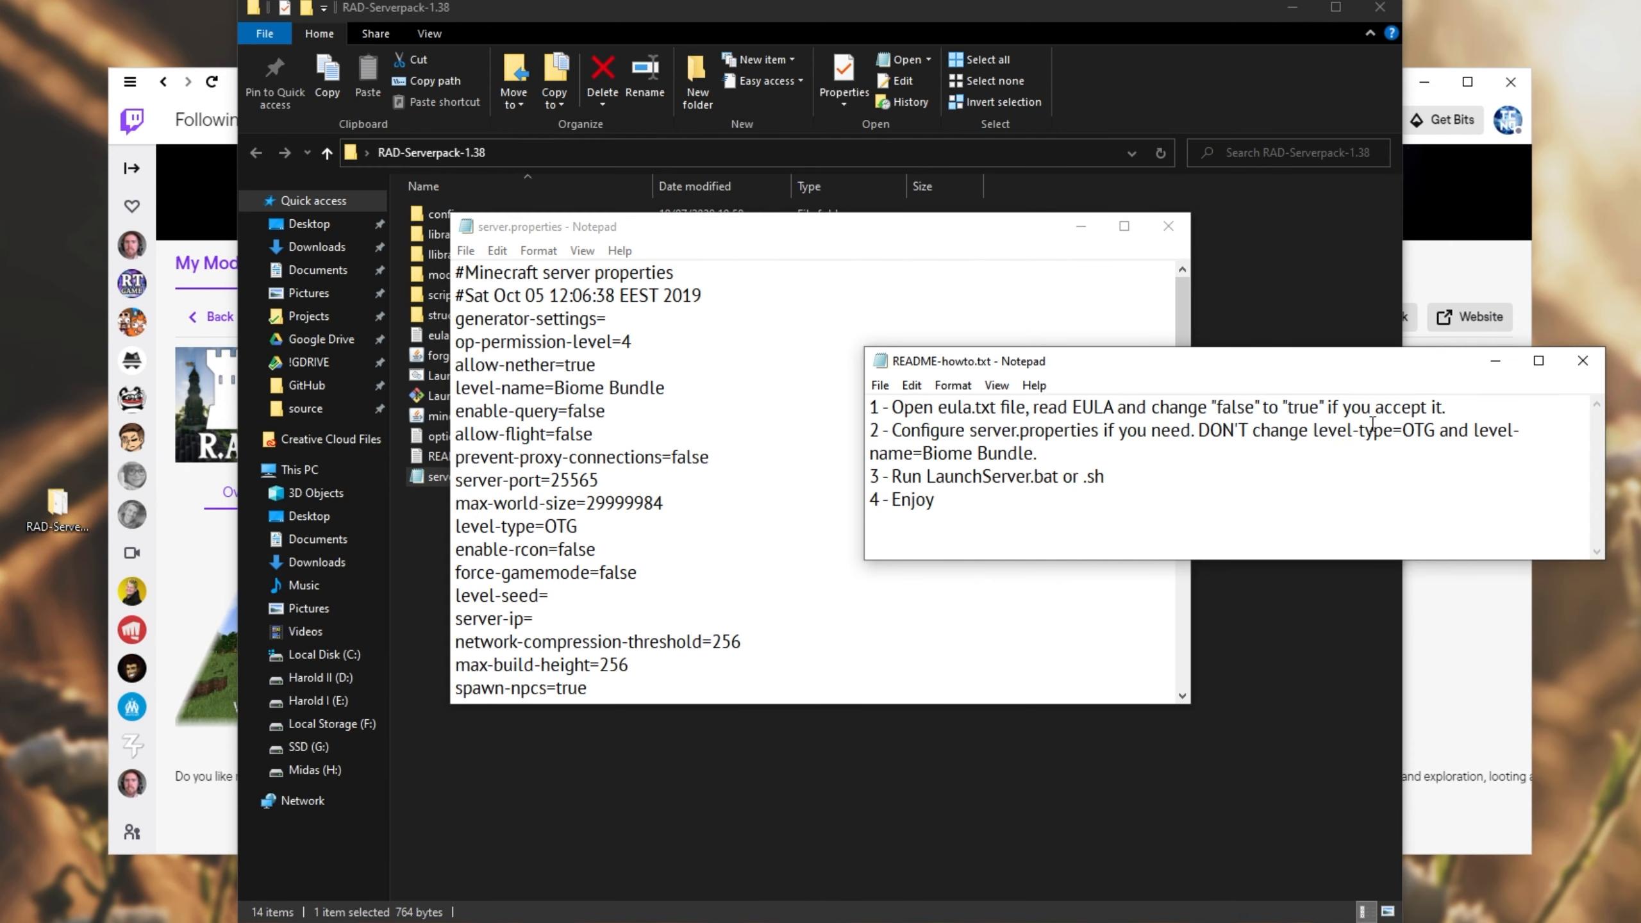
drag(1314, 431, 912, 454)
click(635, 489)
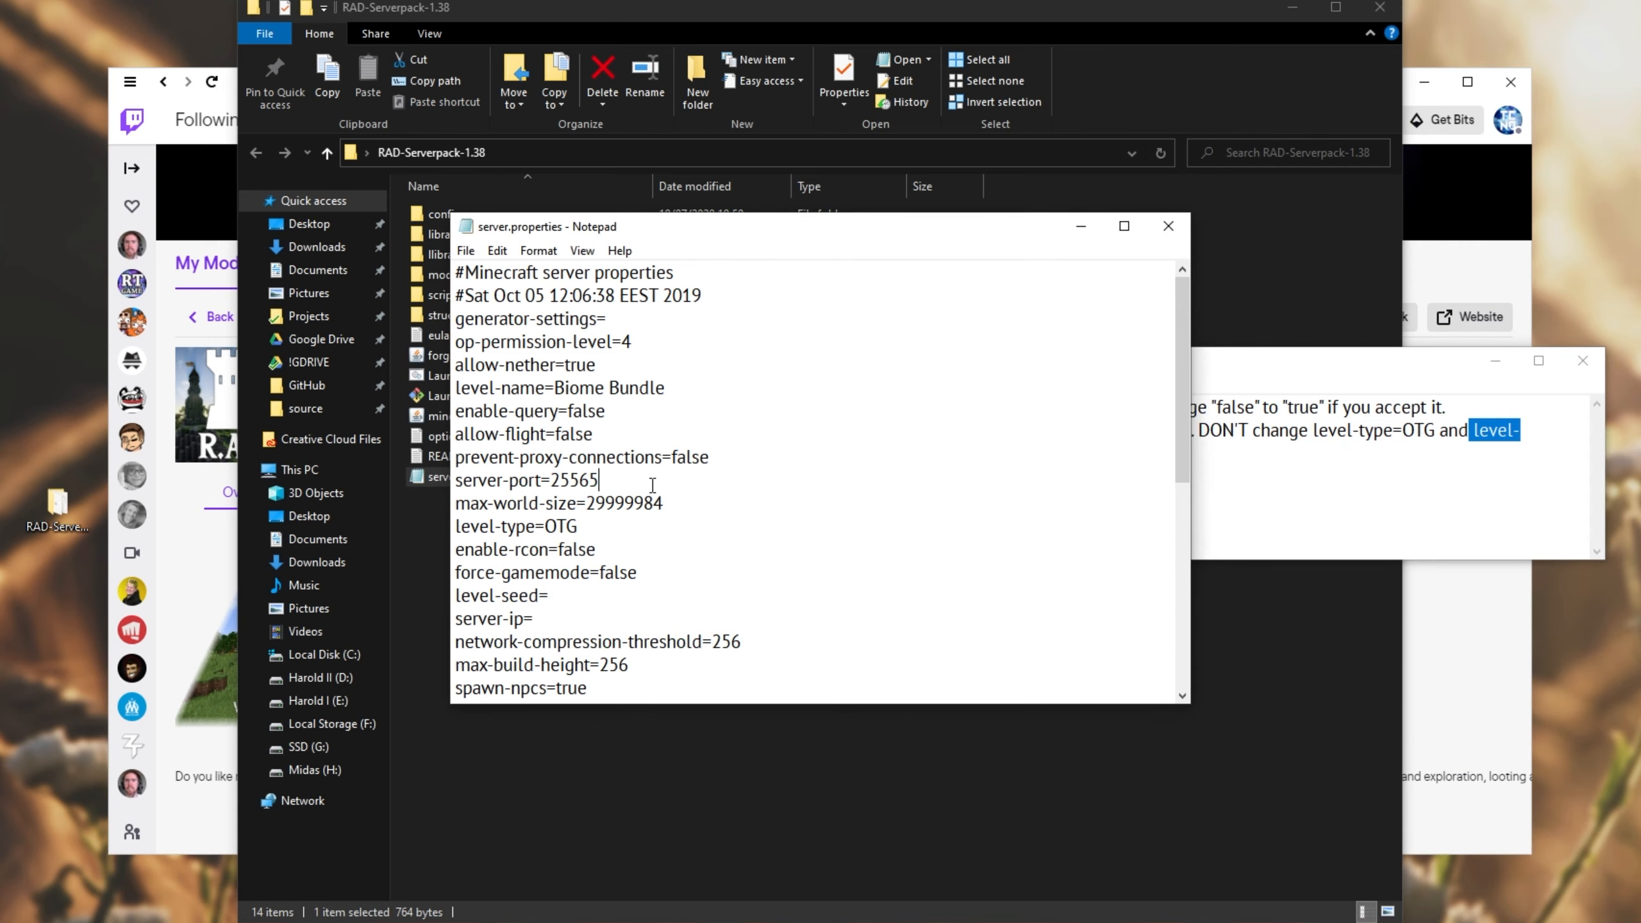
Step: Review the server-port line and the remaining settings down to motd in server.properties, and close the file
drag(653, 486, 456, 482)
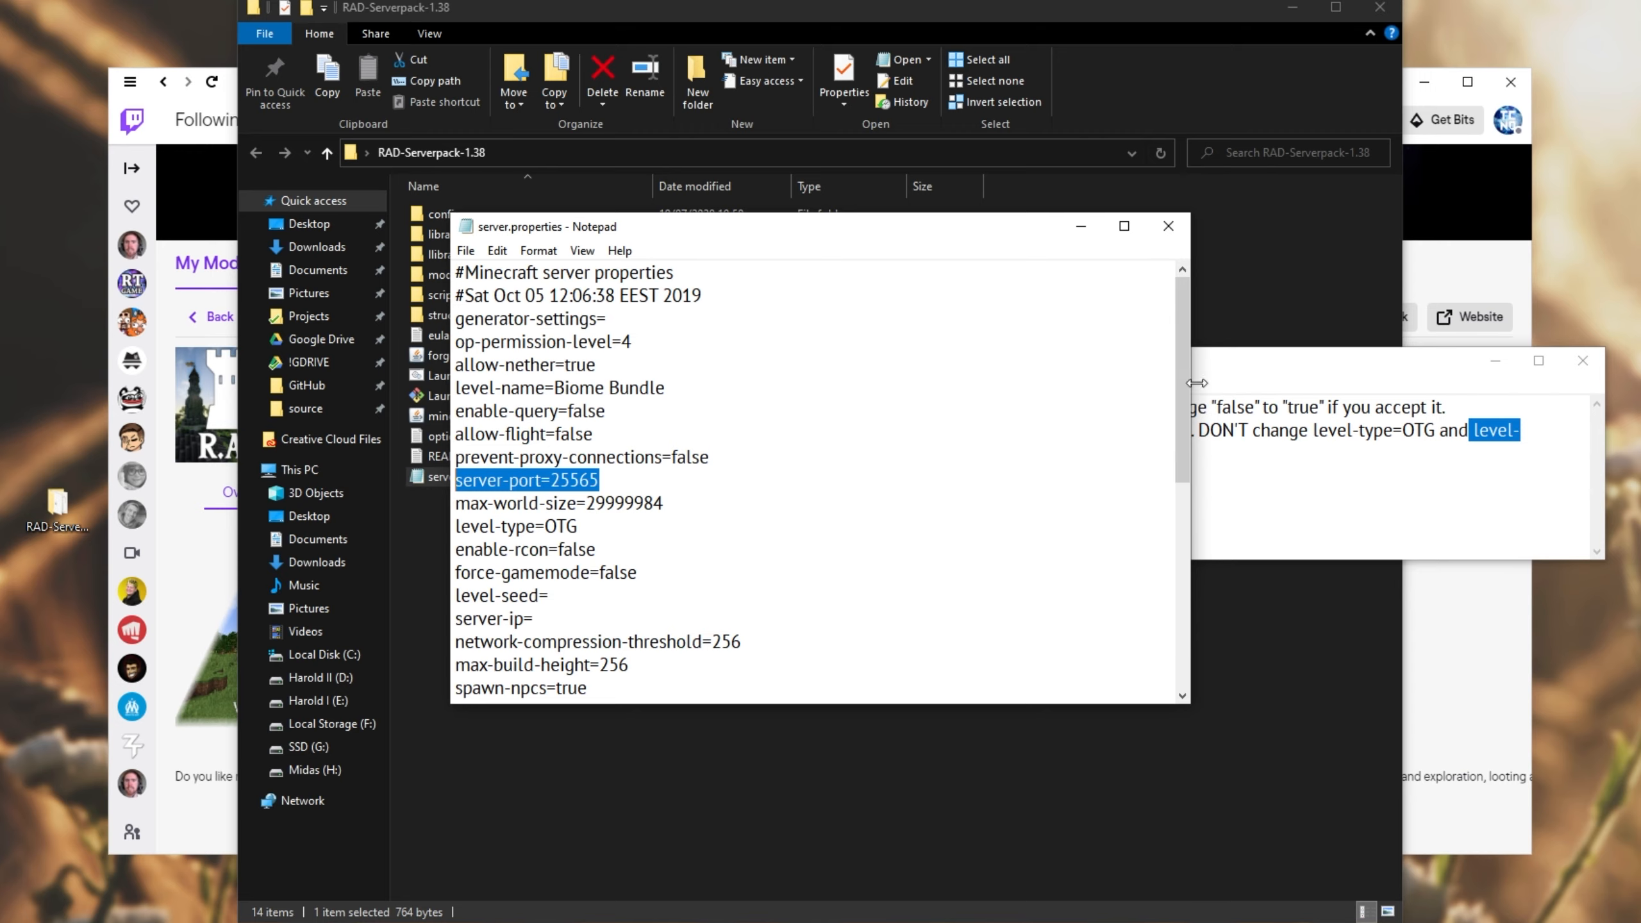
drag(1179, 409, 1175, 613)
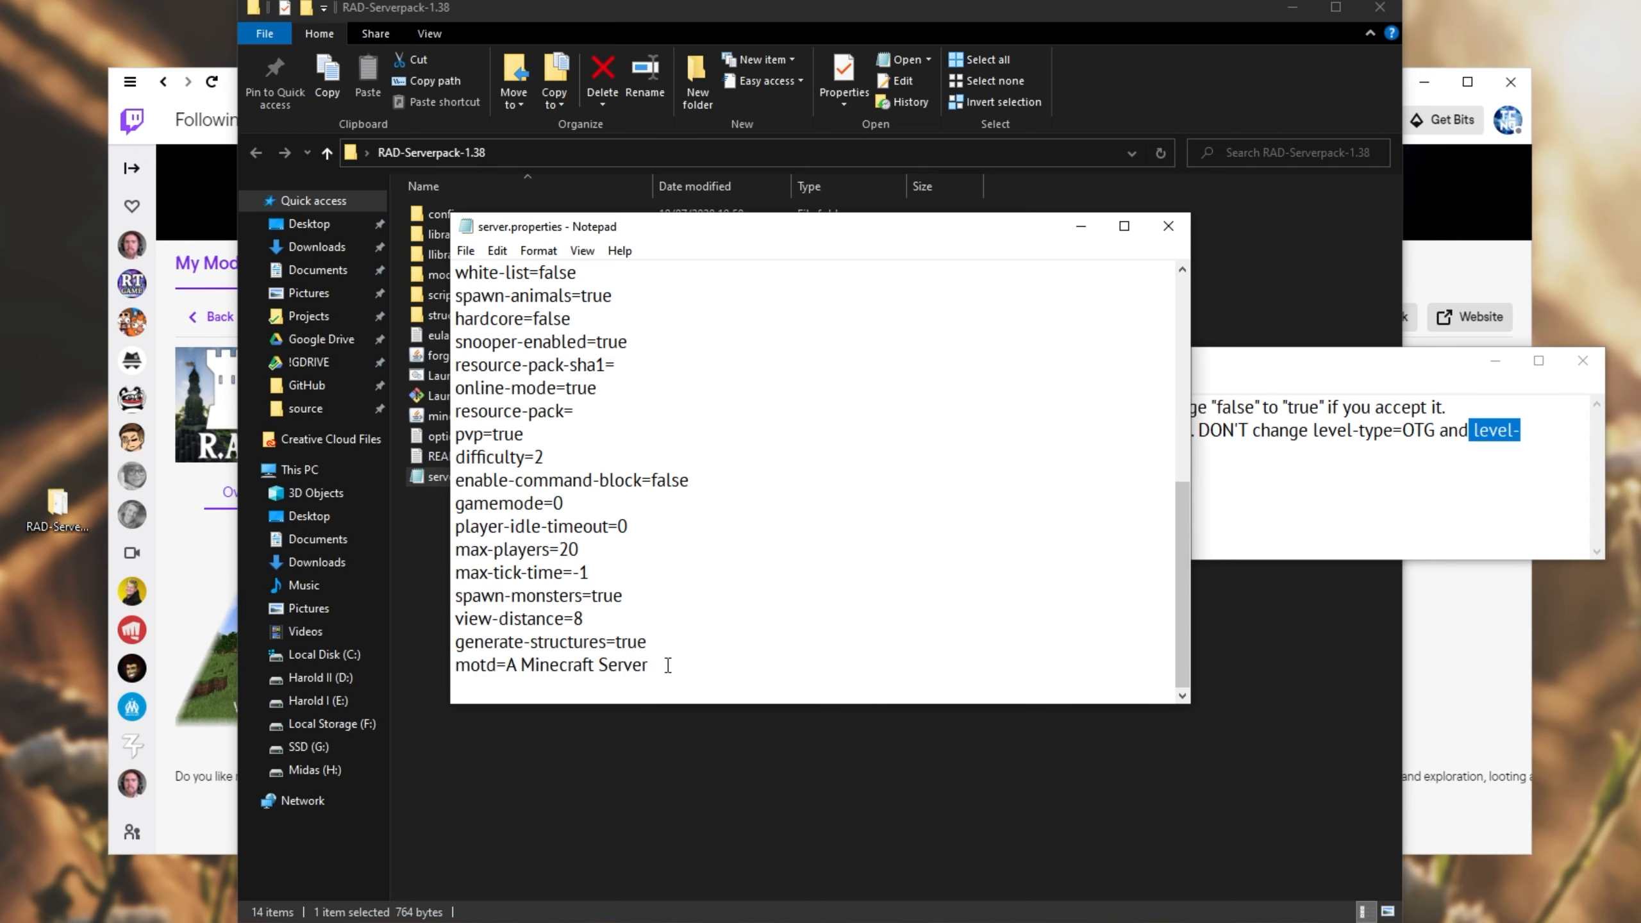
drag(476, 686, 457, 668)
click(695, 643)
scroll(891, 630, up, 7)
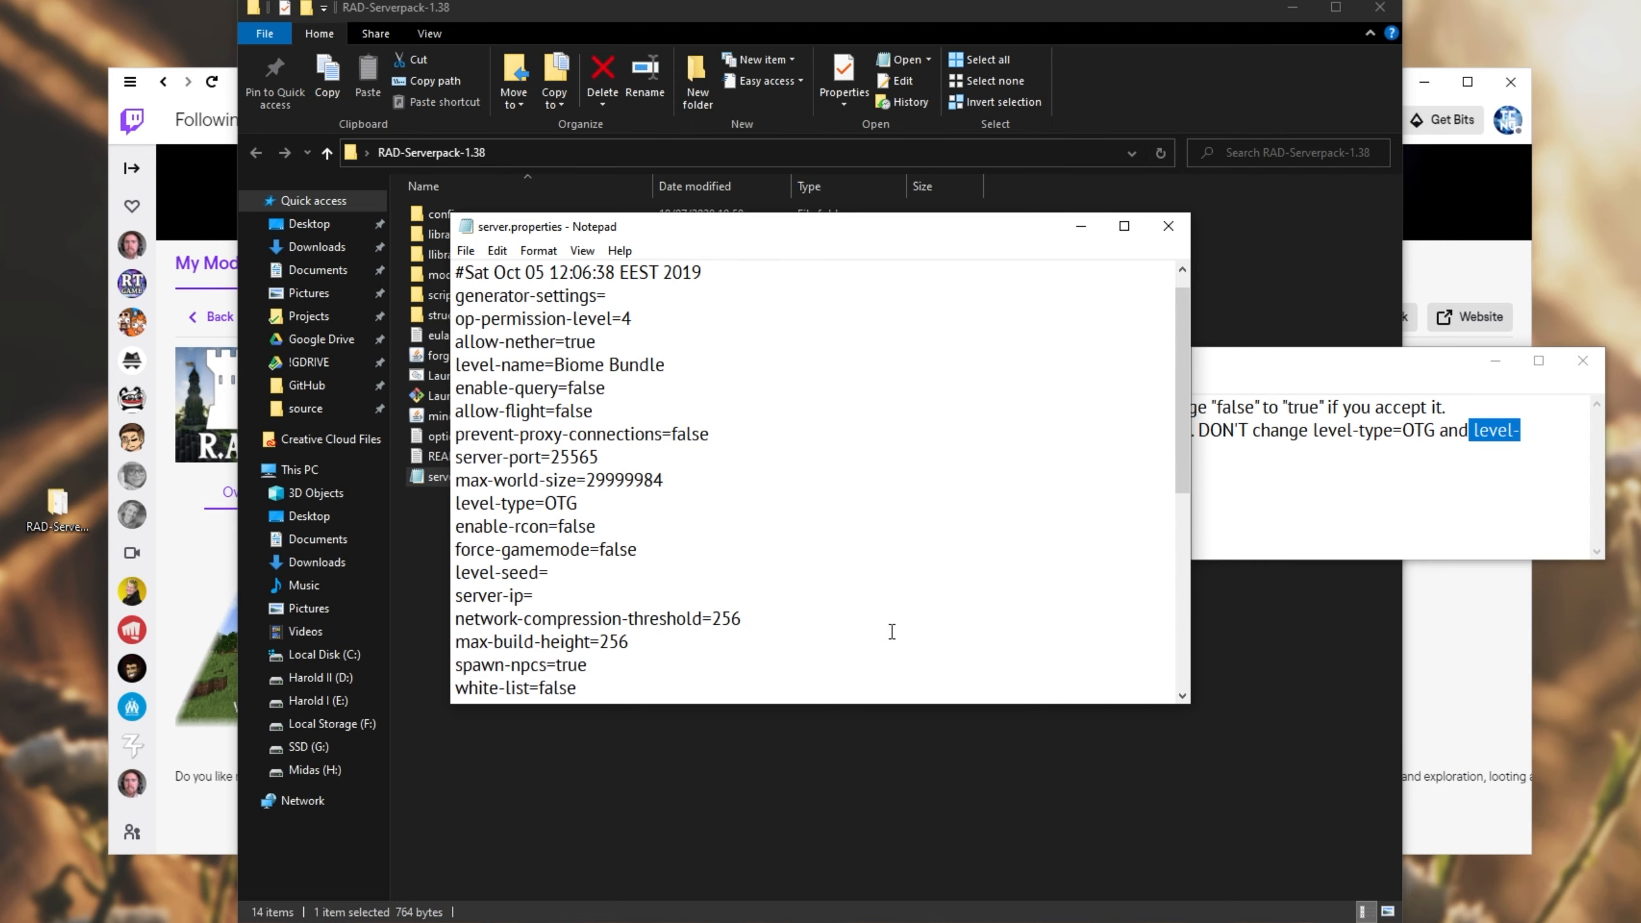
click(1161, 230)
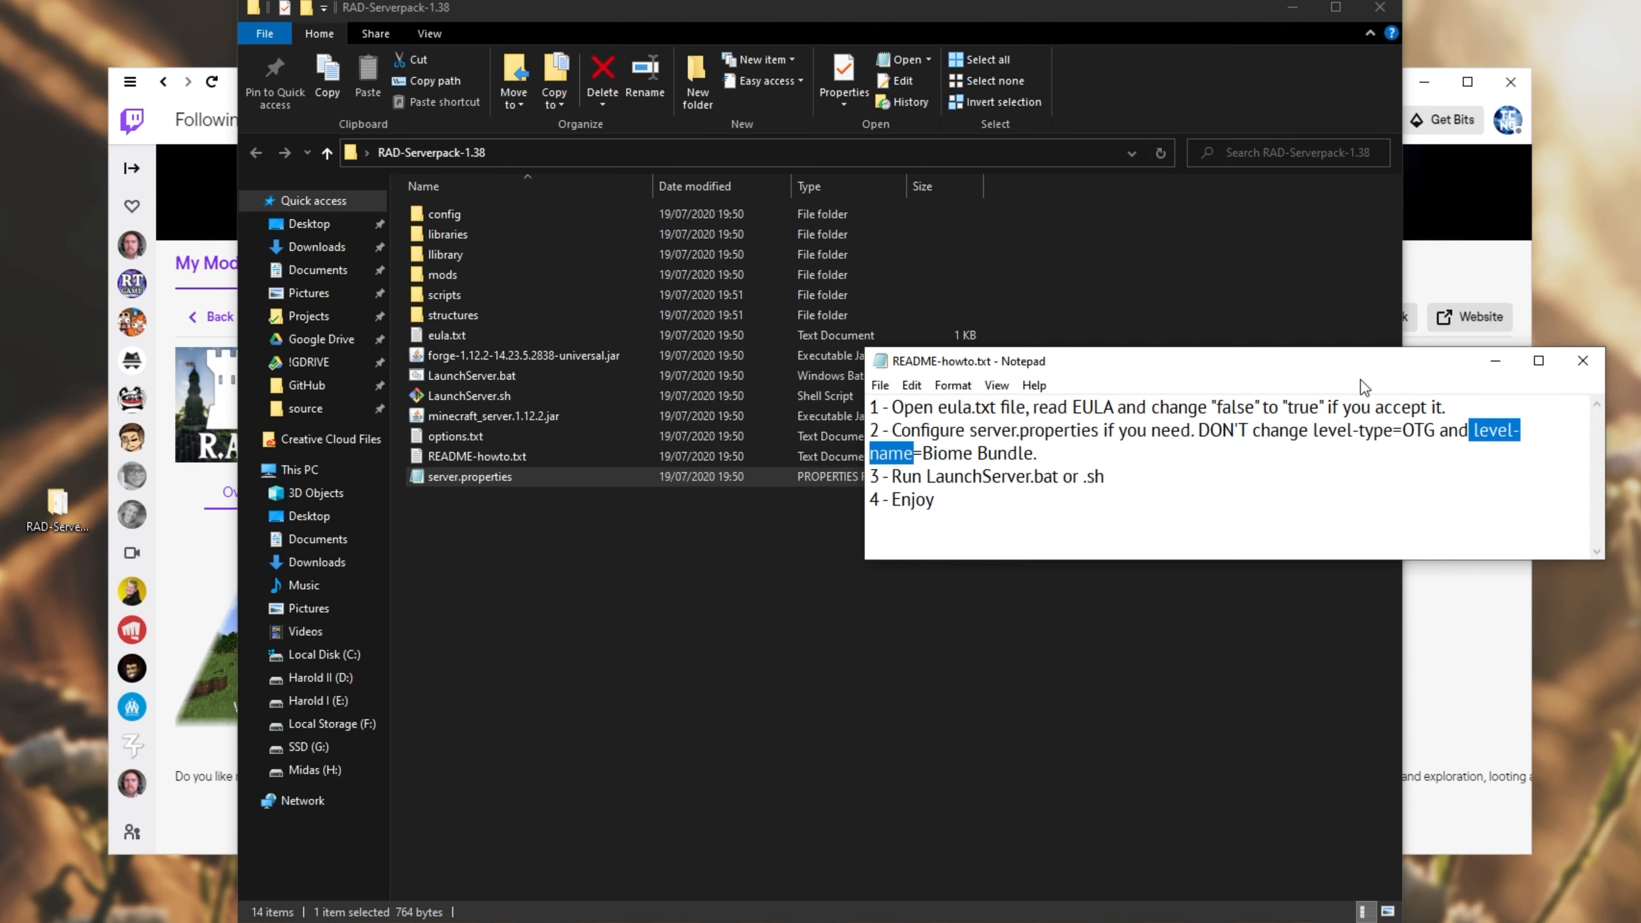
Step: Read the README's last instructions about running LaunchServer.bat or .sh, and close it
drag(1162, 361, 713, 355)
drag(718, 480, 366, 481)
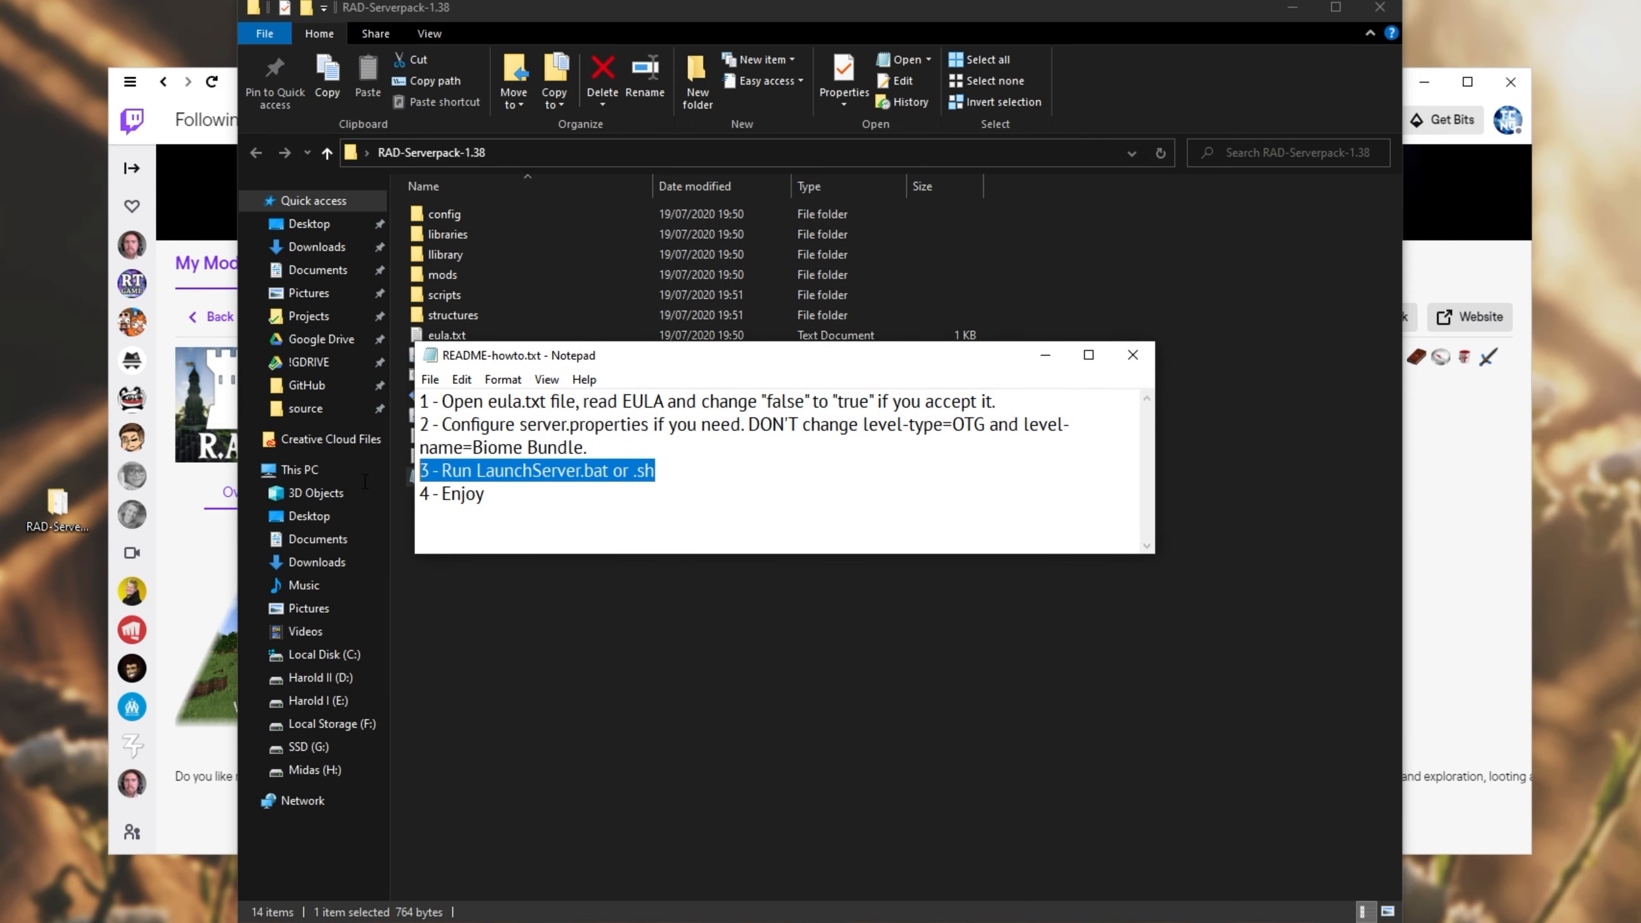
drag(489, 494, 417, 495)
click(1133, 355)
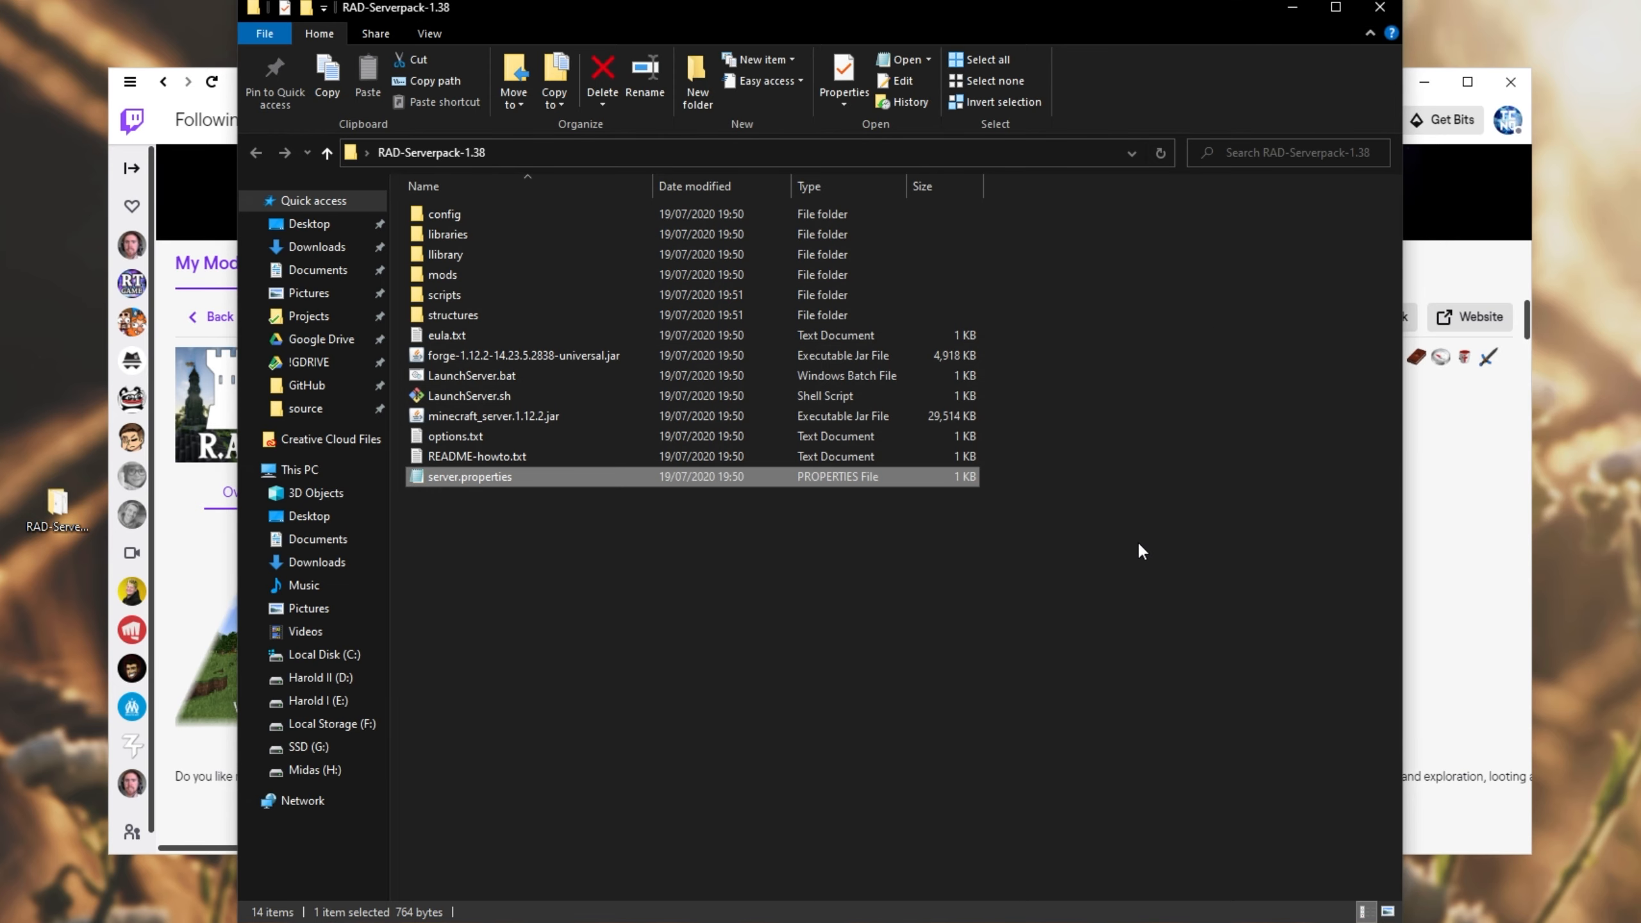
Step: Accept the EULA by setting eula=true in eula.txt, then save and close the file
click(833, 331)
double_click(825, 327)
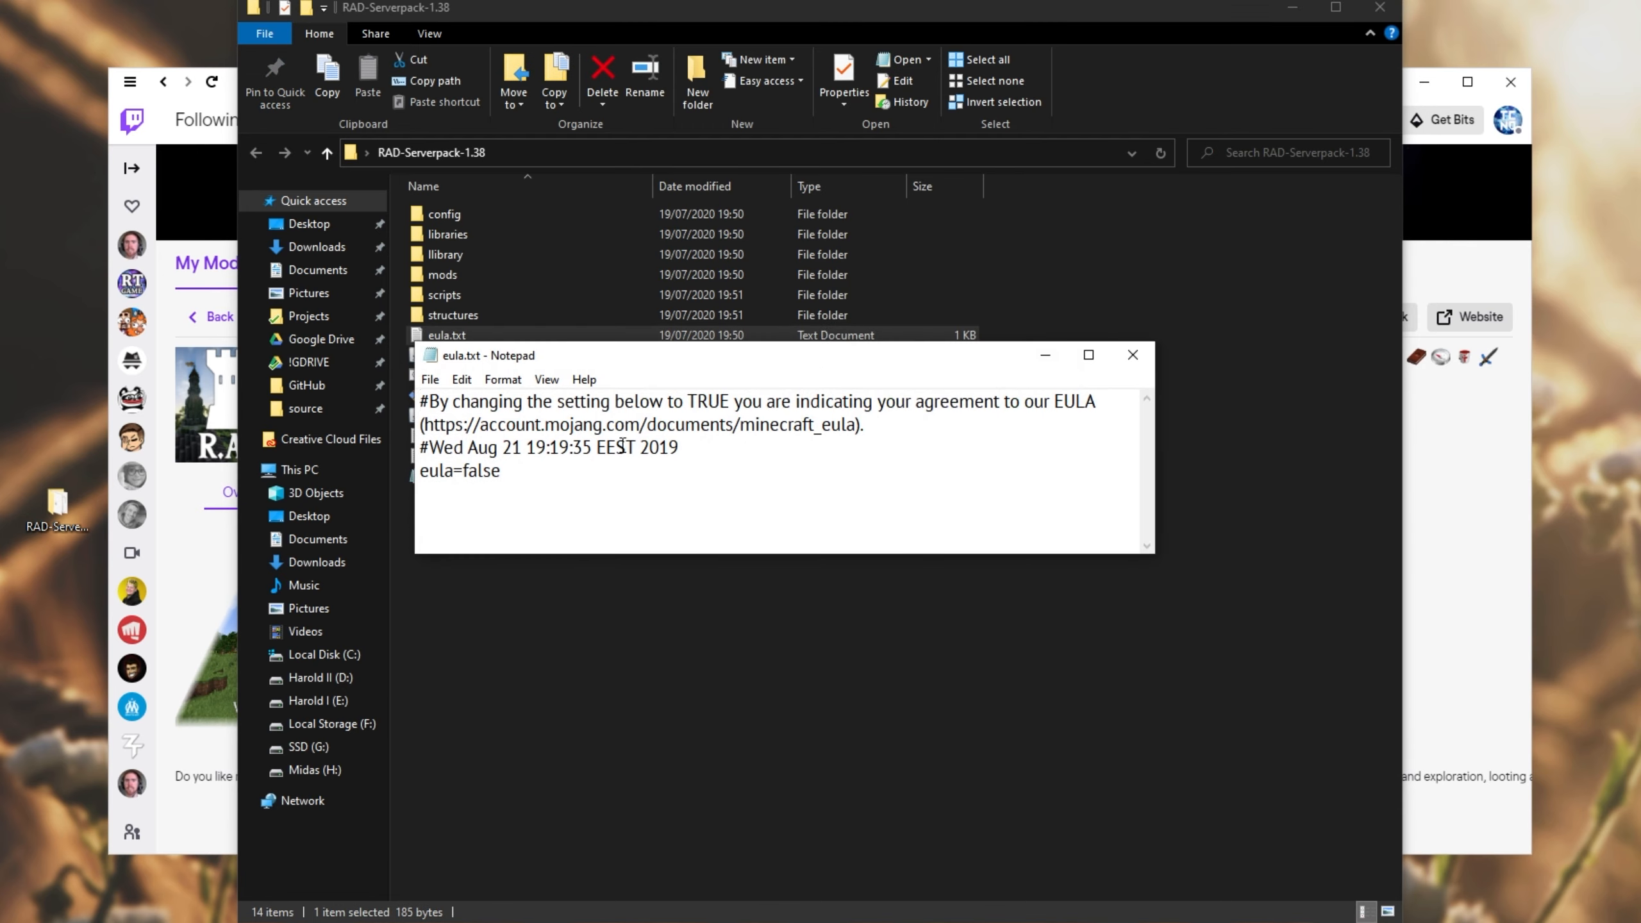
drag(503, 471, 464, 471)
key(BackSpace)
text(true)
key(ctrl+s)
click(1135, 356)
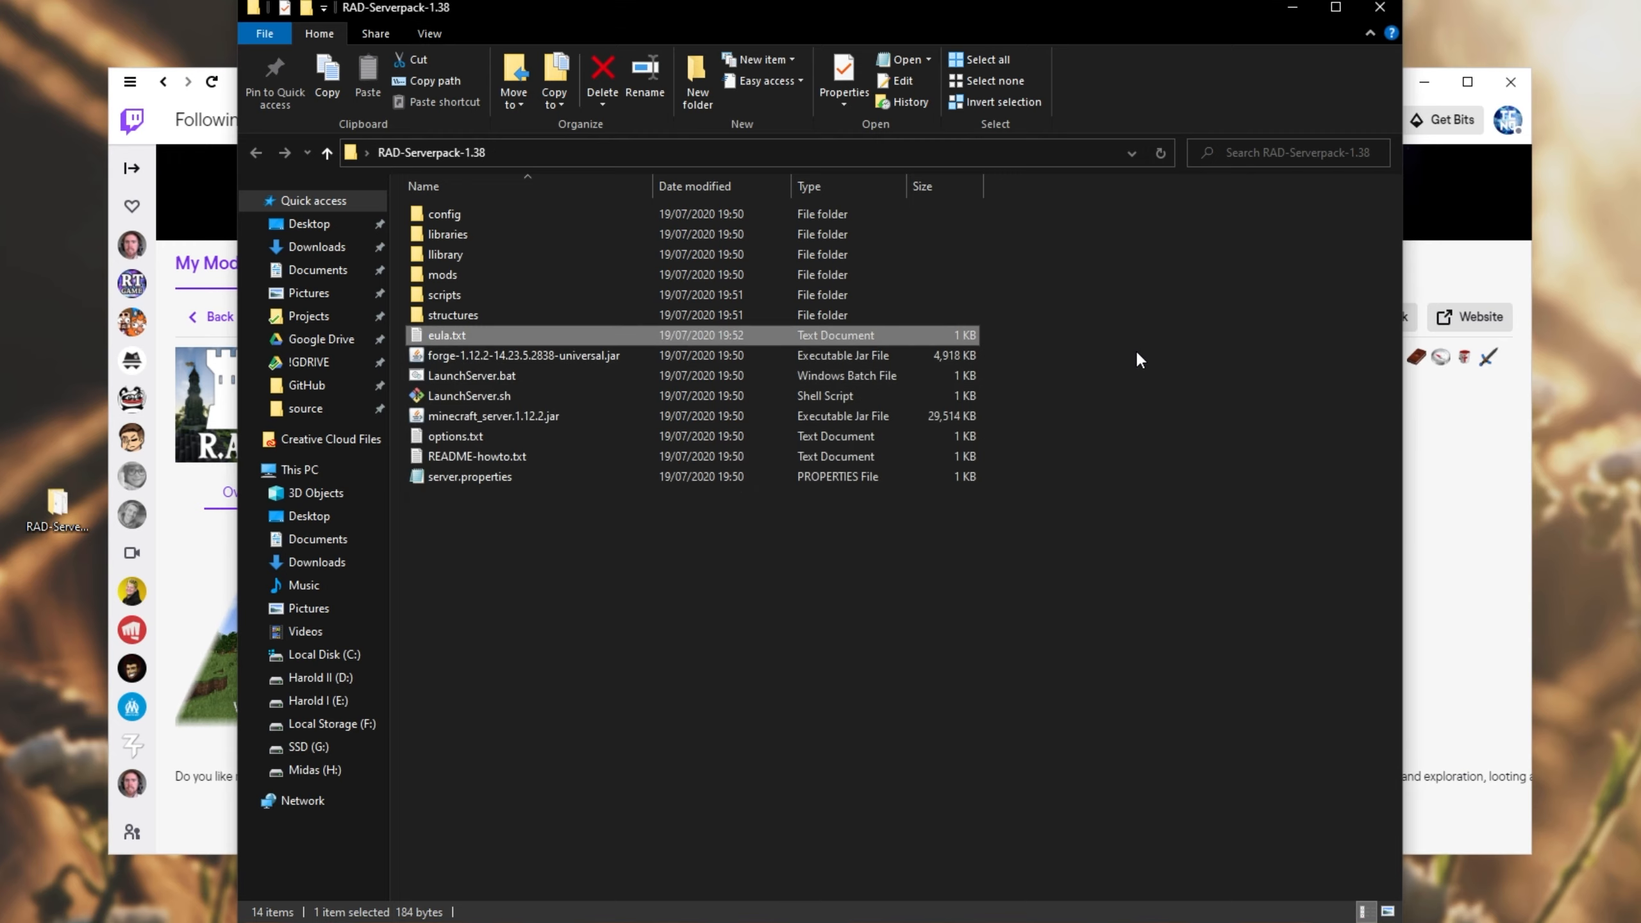
Step: Open LaunchServer.bat for editing in Notepad to view its Java launch command
click(759, 376)
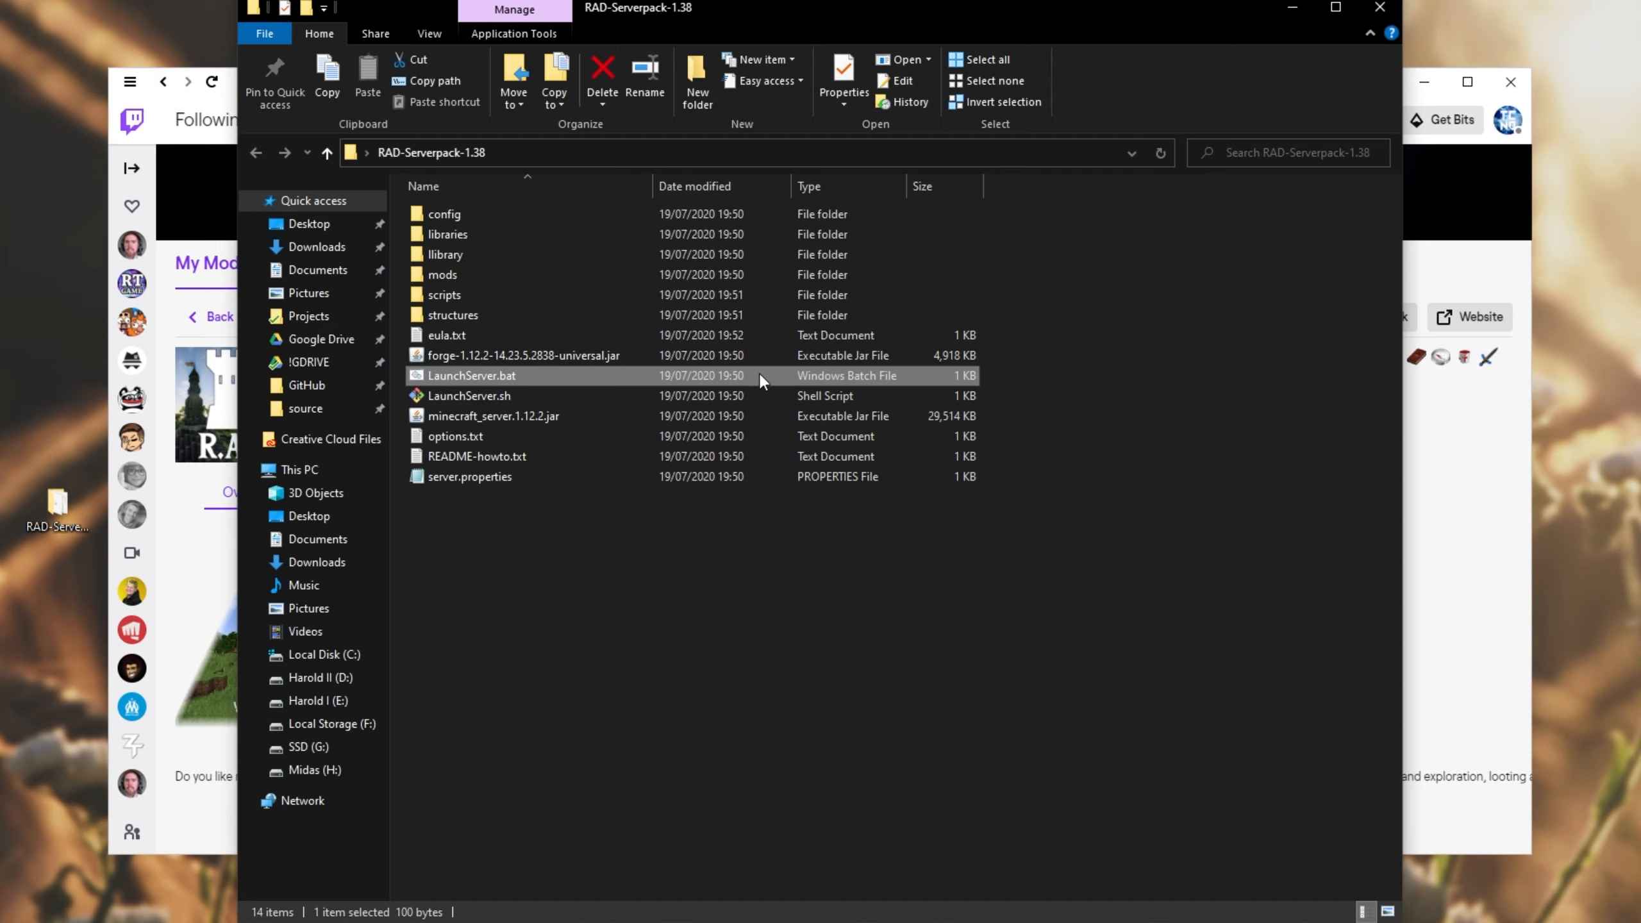
right_click(681, 376)
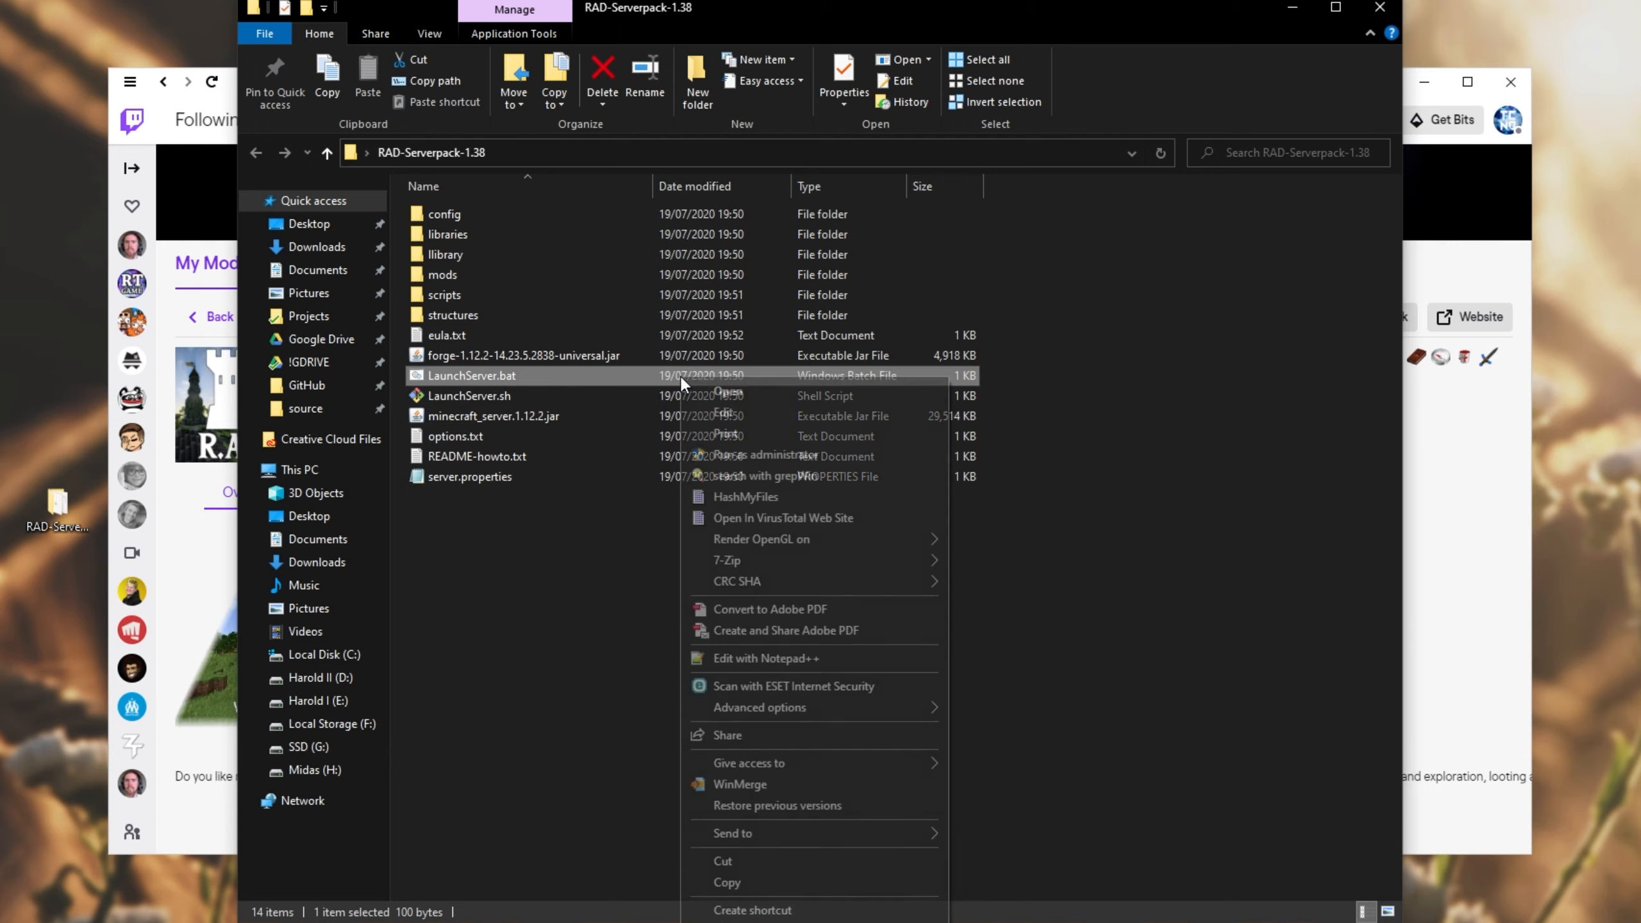
click(775, 414)
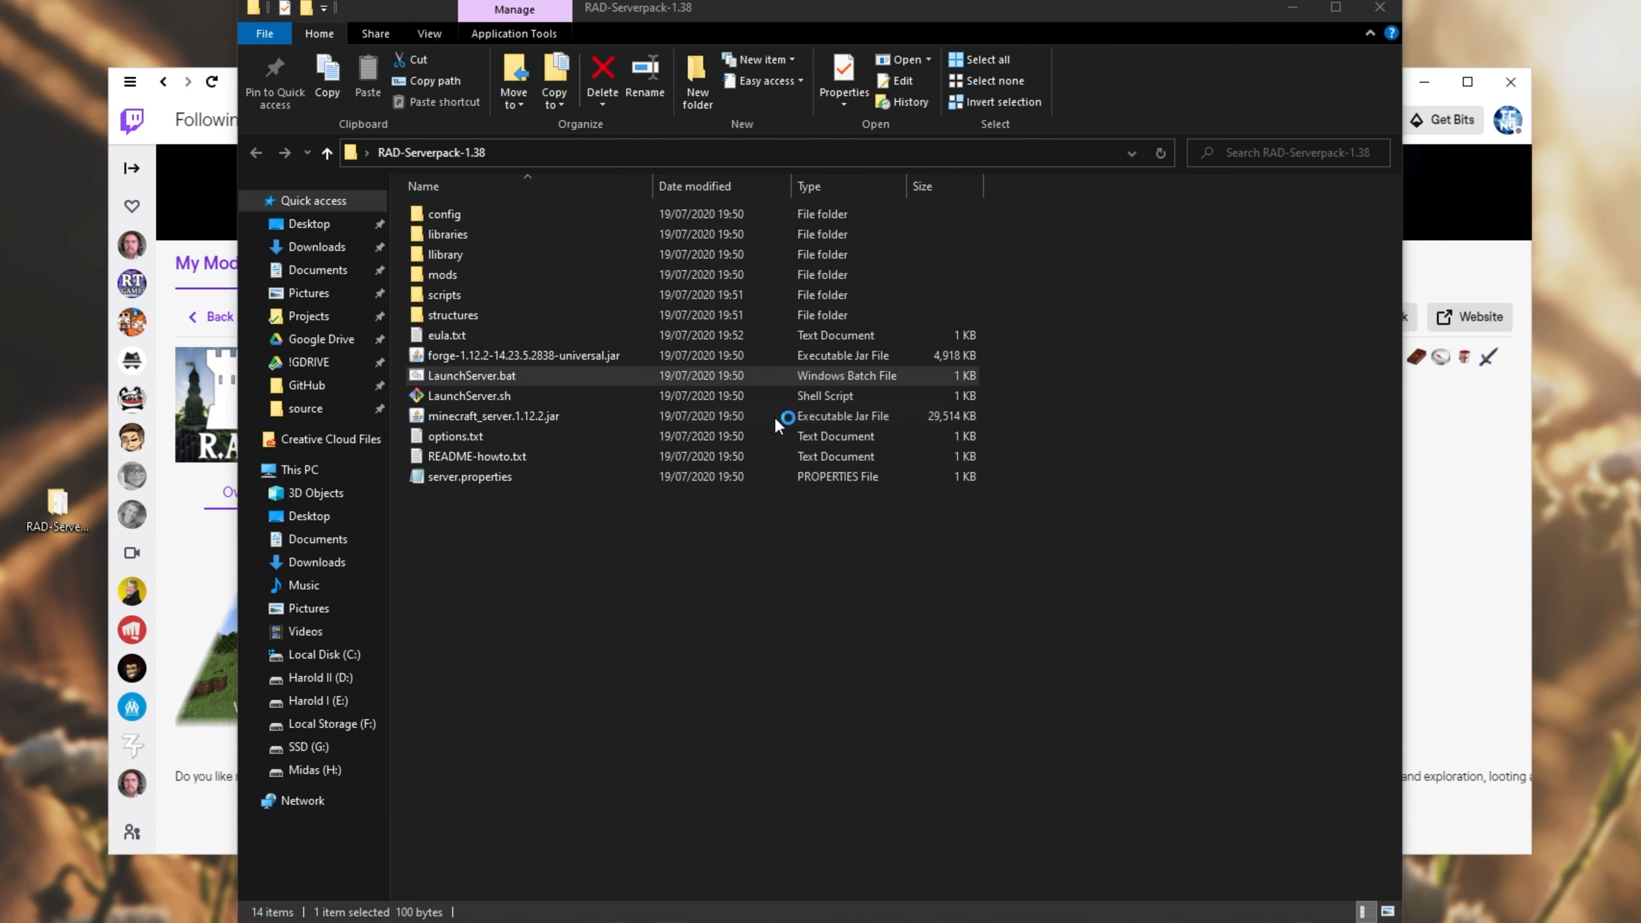
click(880, 470)
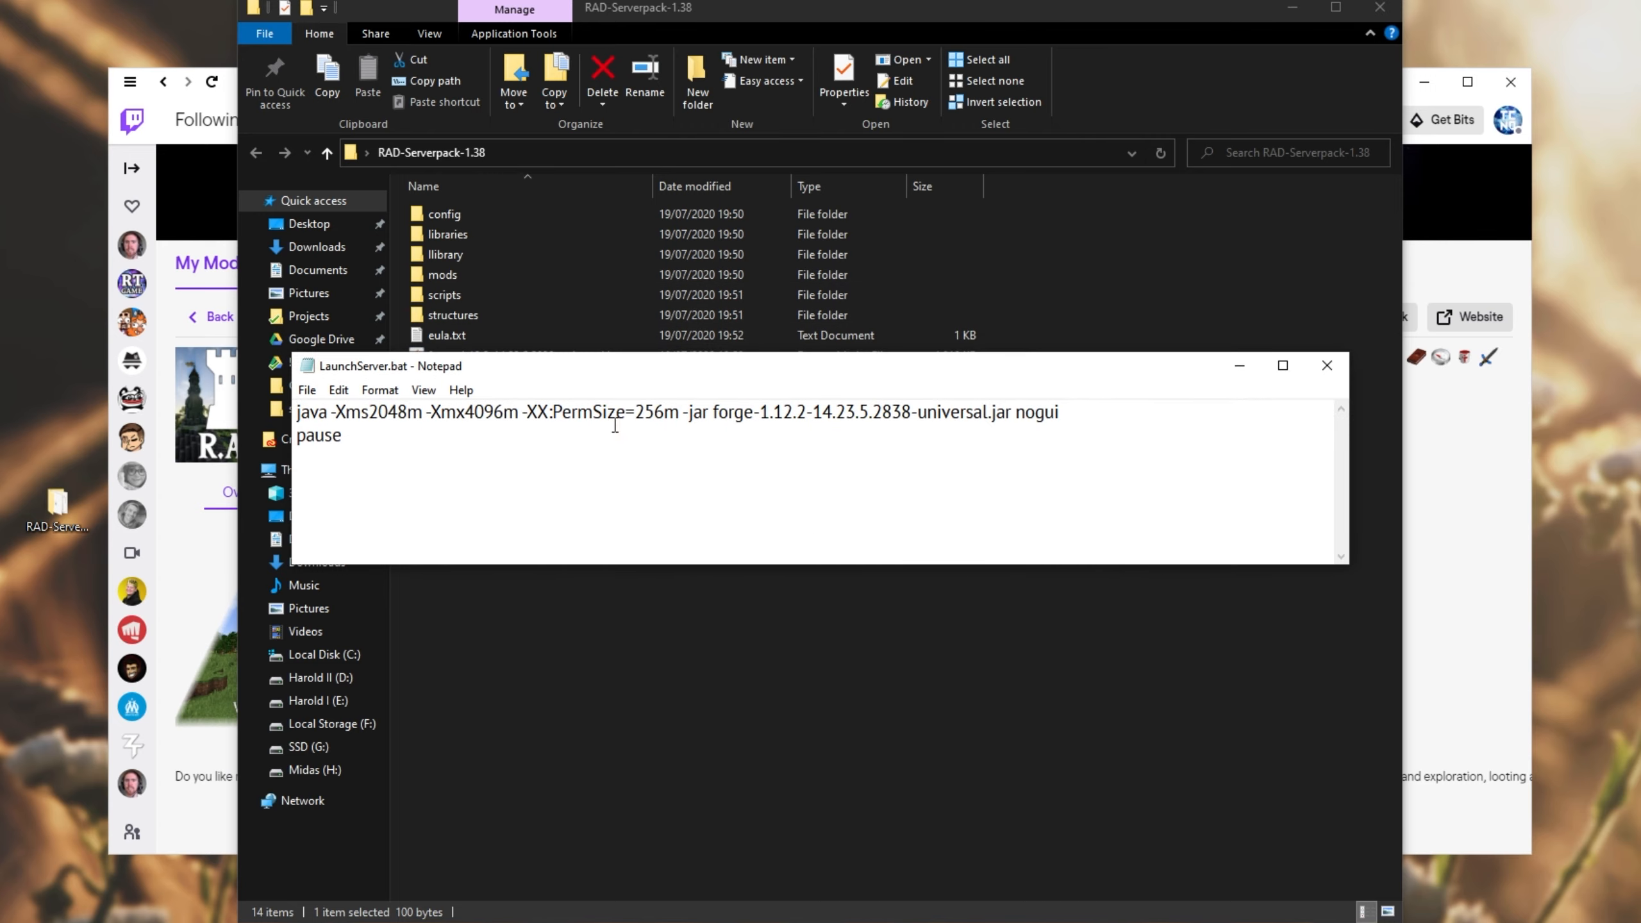
Step: Set the maximum memory argument -Xmx to 8192m in the Java launch command of LaunchServer.bat
drag(330, 411, 369, 411)
drag(466, 412, 421, 414)
drag(368, 413, 519, 430)
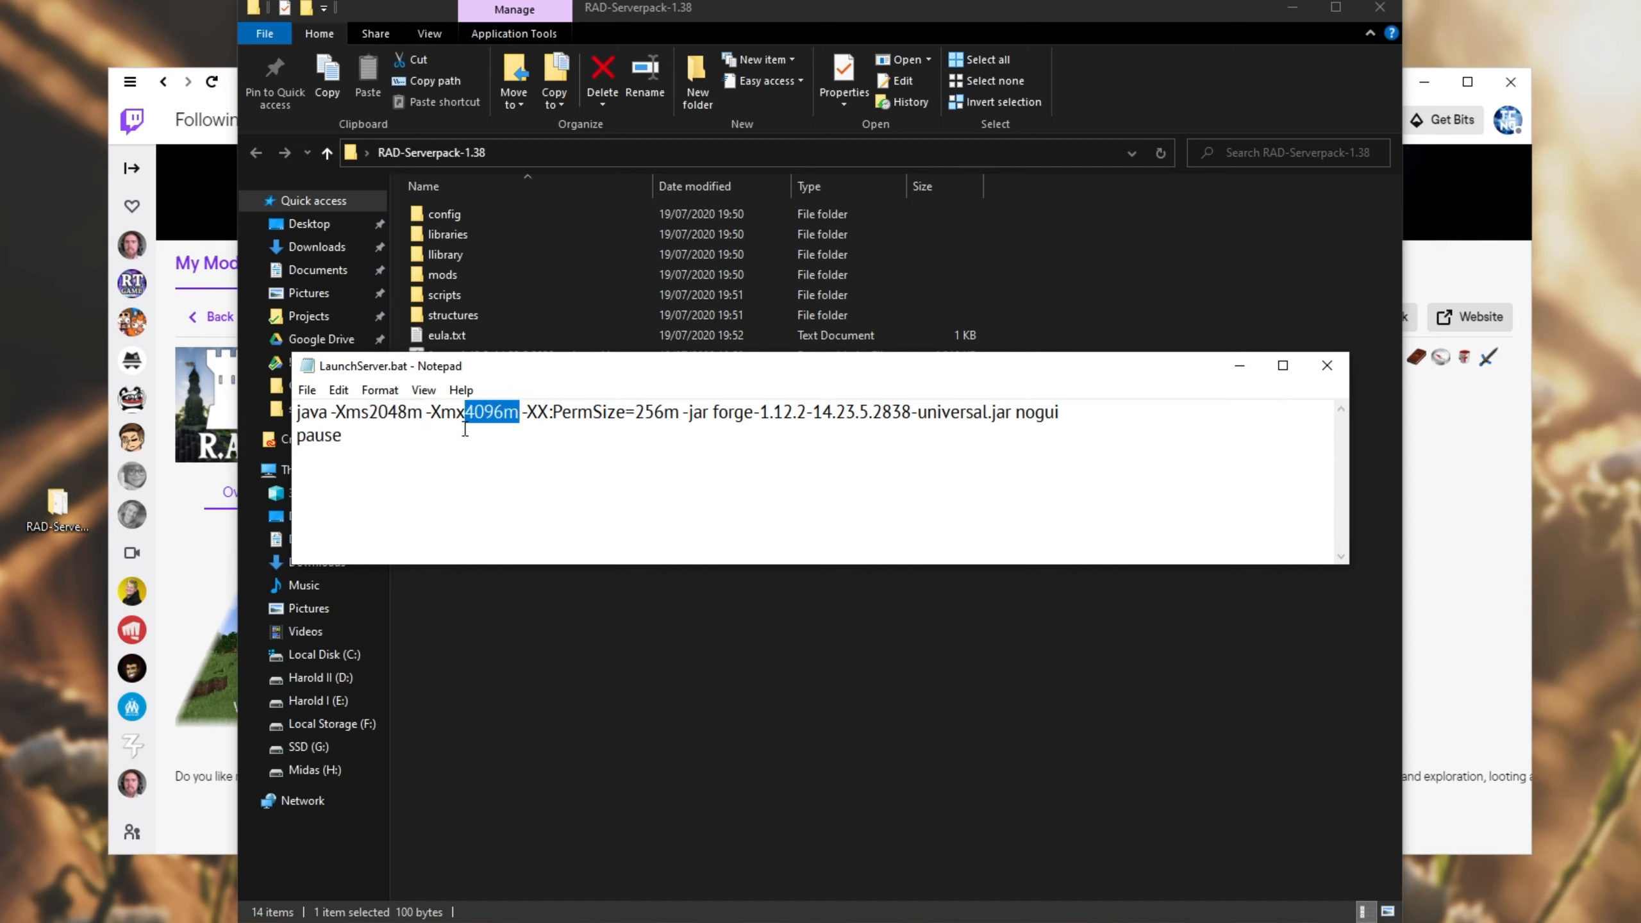
drag(464, 416, 506, 416)
text(8192)
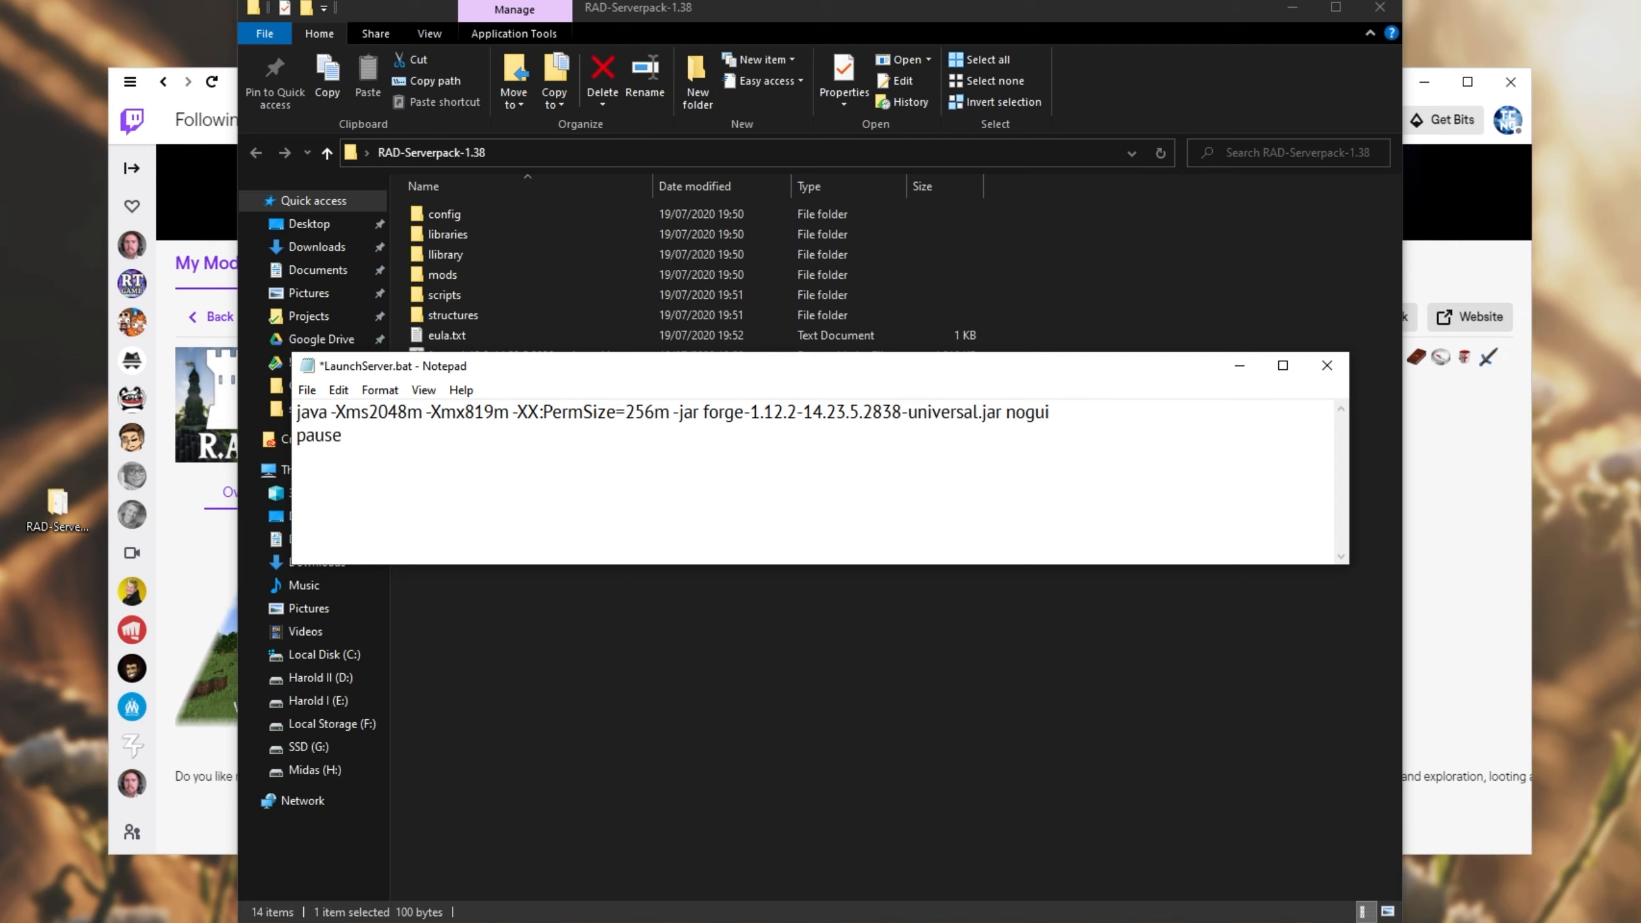
text(2)
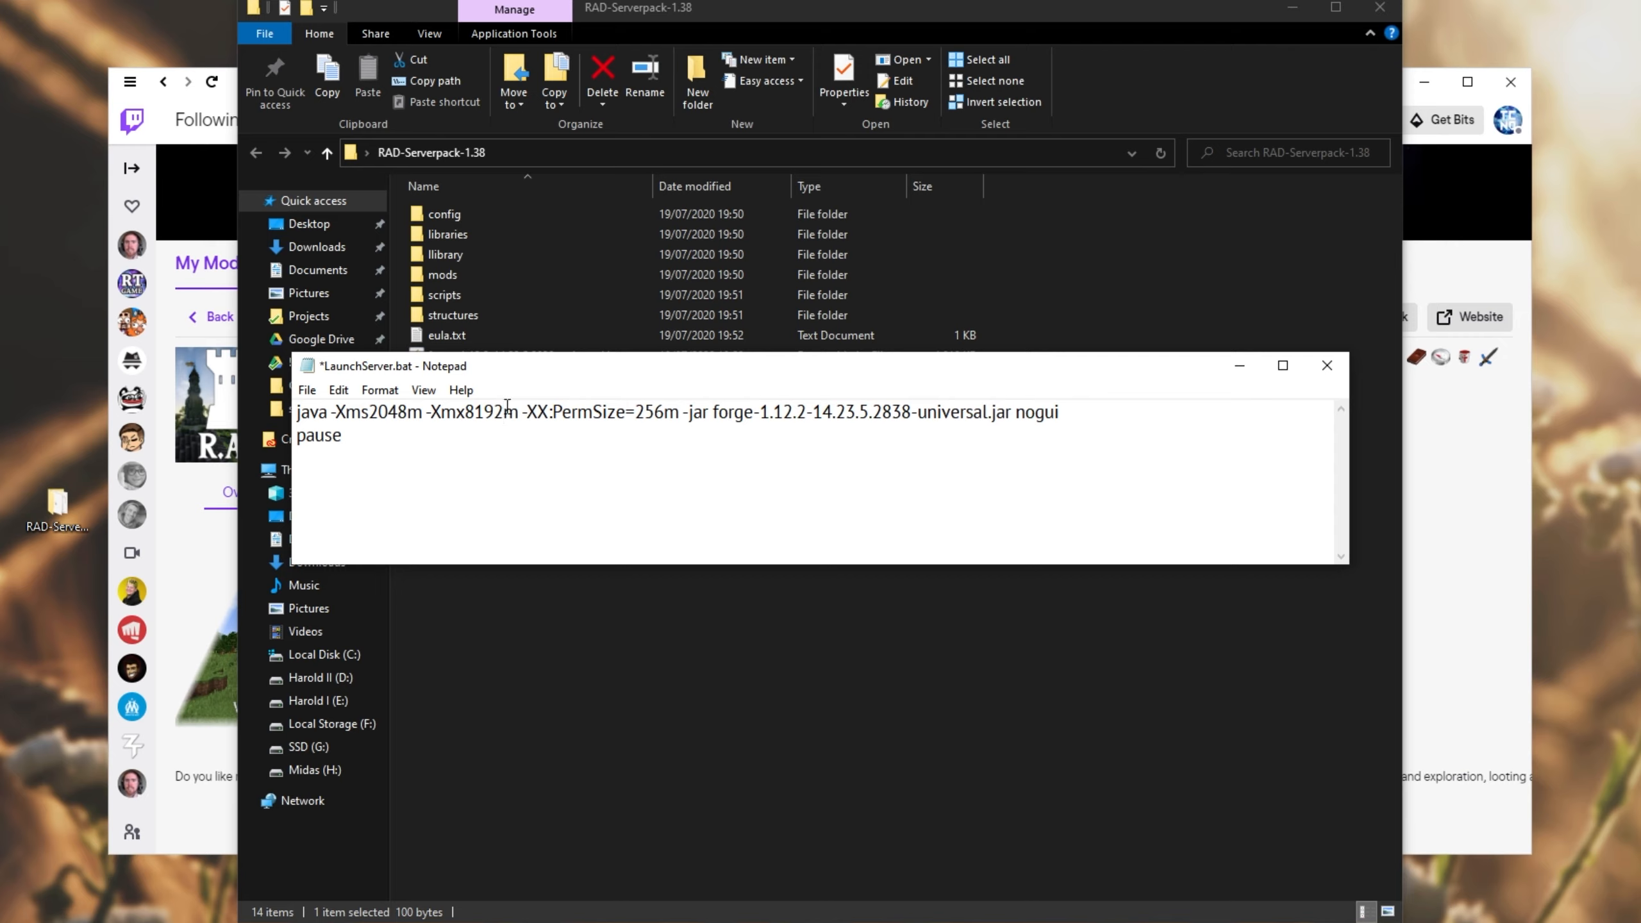
Step: Rewrite the -Xmx maximum memory value in gigabytes as 8G, and select its number
drag(518, 411, 479, 414)
text(G)
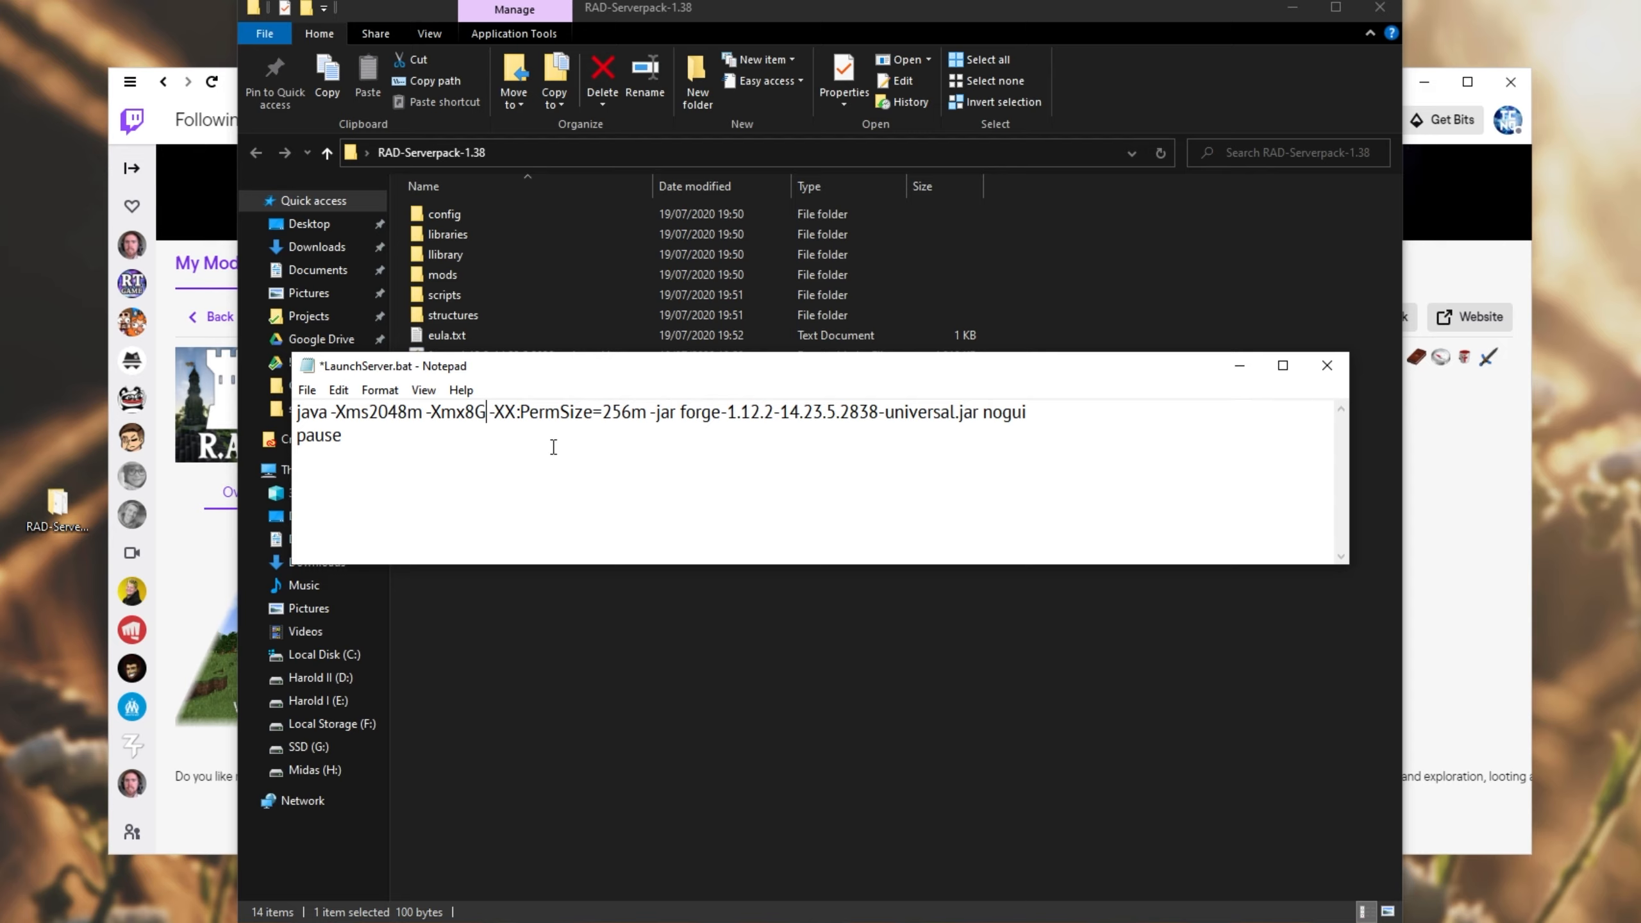
drag(466, 415, 515, 411)
key(ctrl+z)
text(8G)
drag(466, 413, 475, 413)
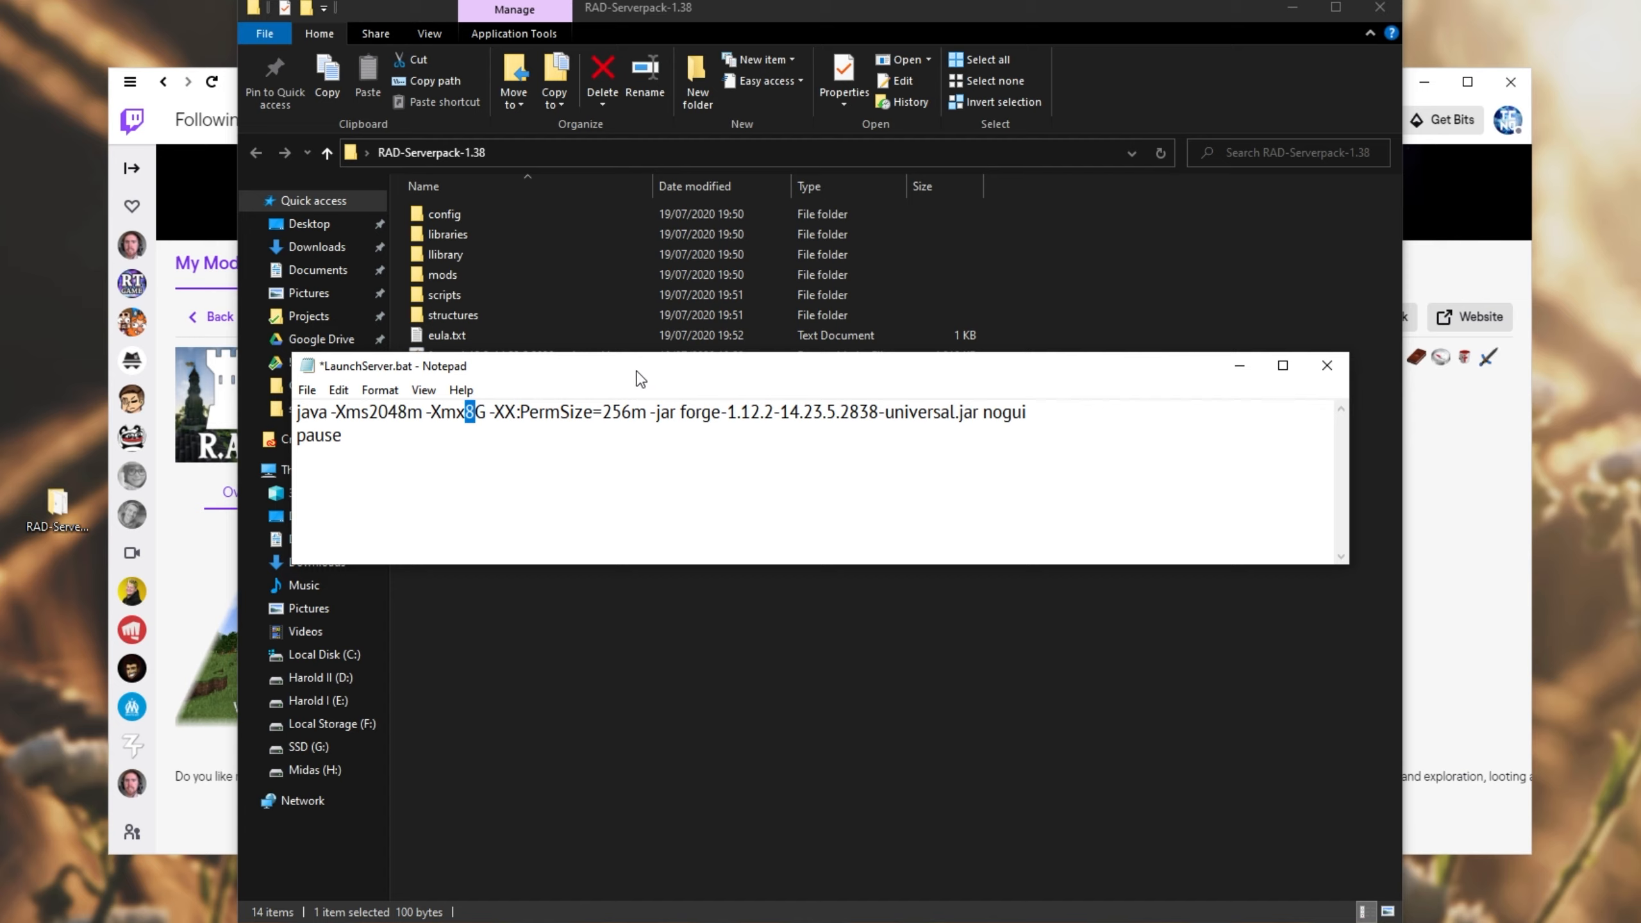
Step: Check the computer's total and available memory in Task Manager's performance view, and minimize Task Manager
drag(16, 3, 1635, 919)
click(1550, 915)
click(967, 489)
key(ctrl+shift+Escape)
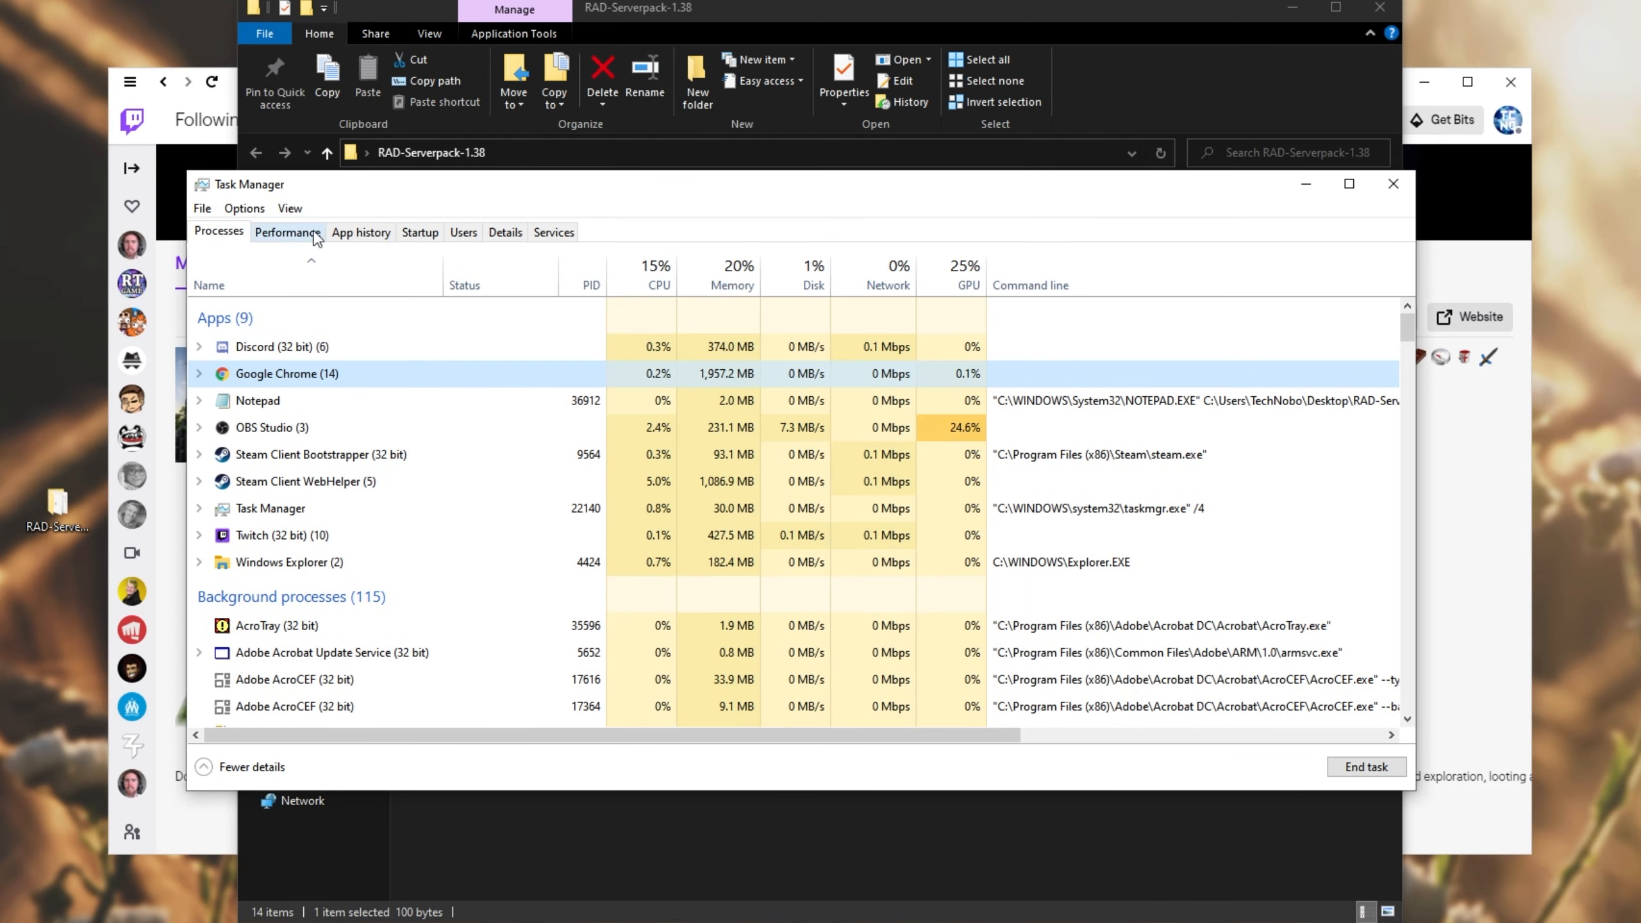
click(314, 235)
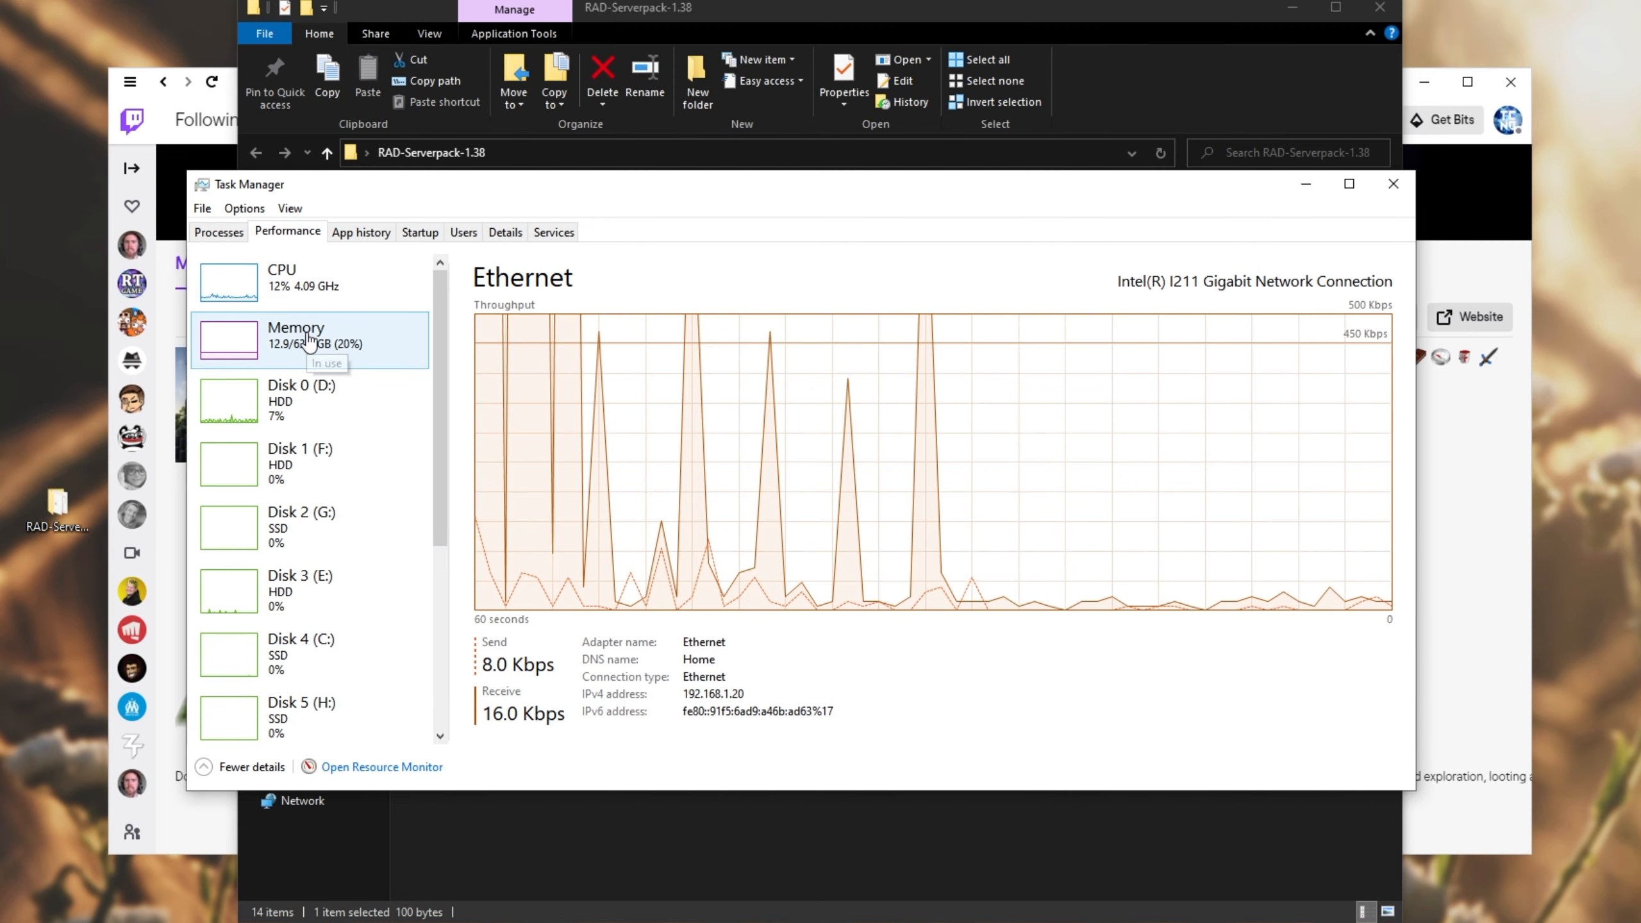
click(314, 347)
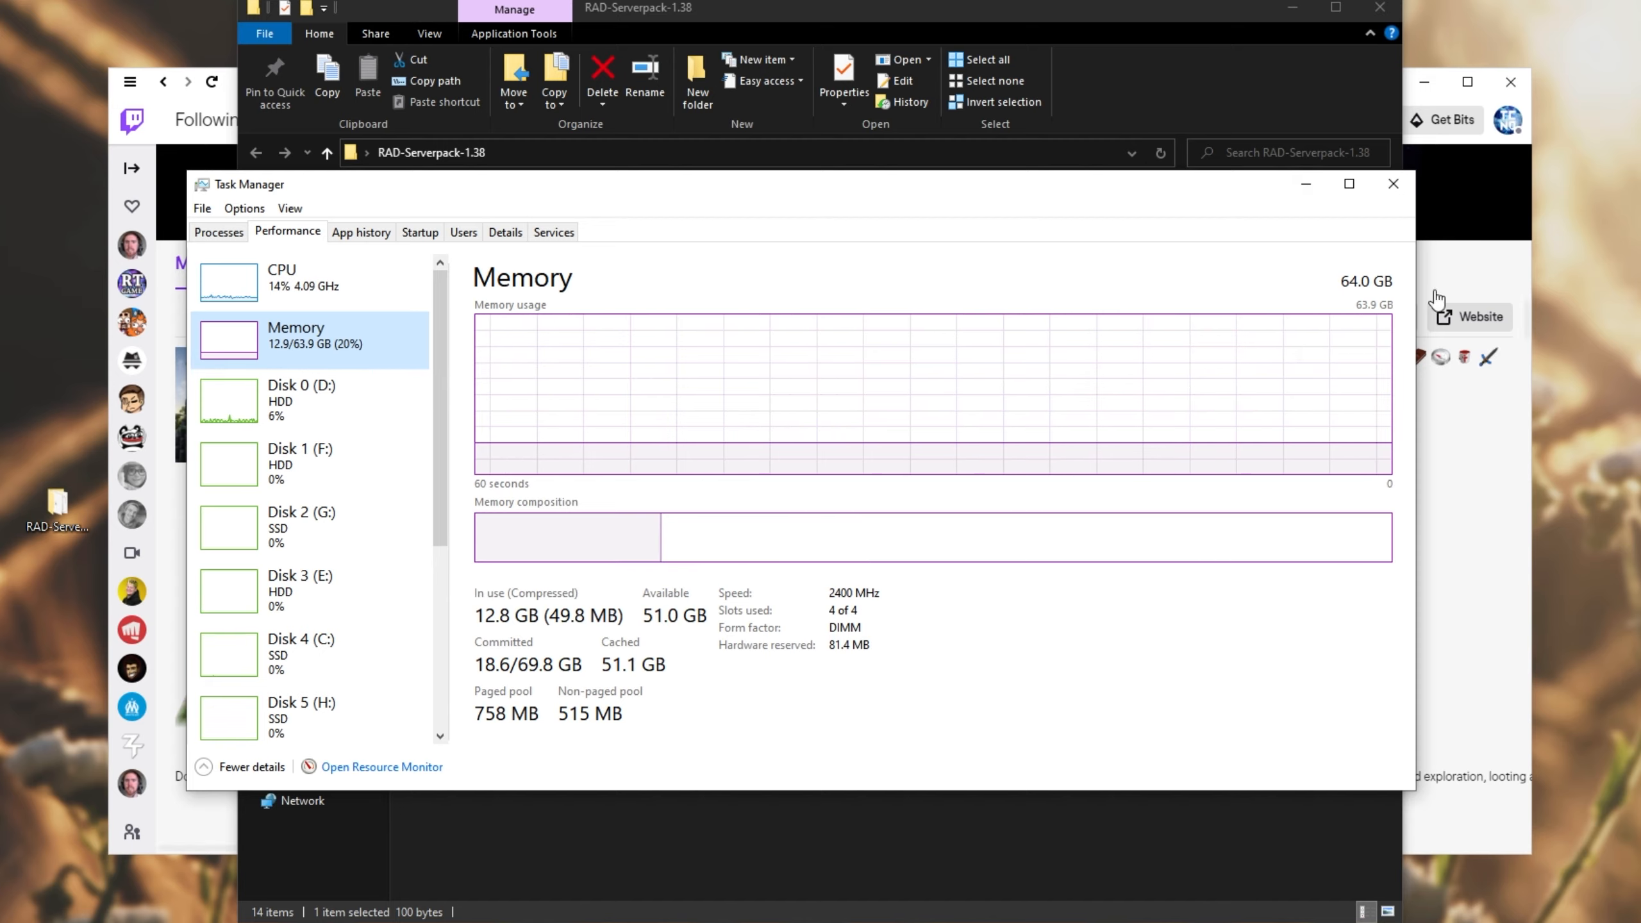
click(1293, 194)
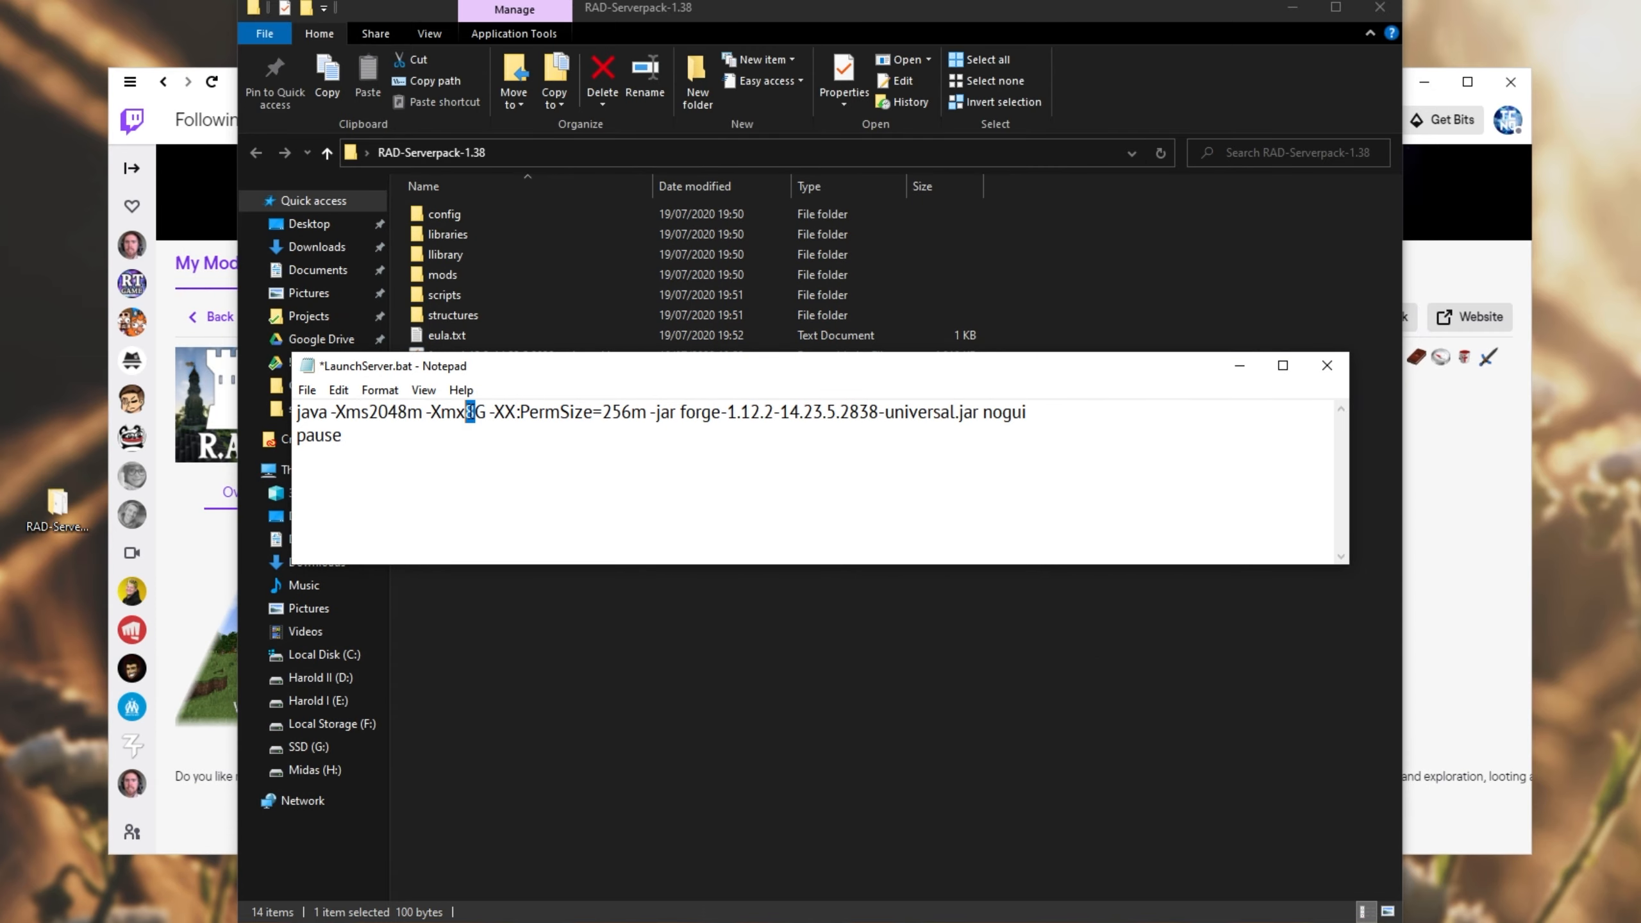
Step: Set the maximum memory to 16G and the -Xms initial memory to 4G, then save and close LaunchServer.bat
text(16)
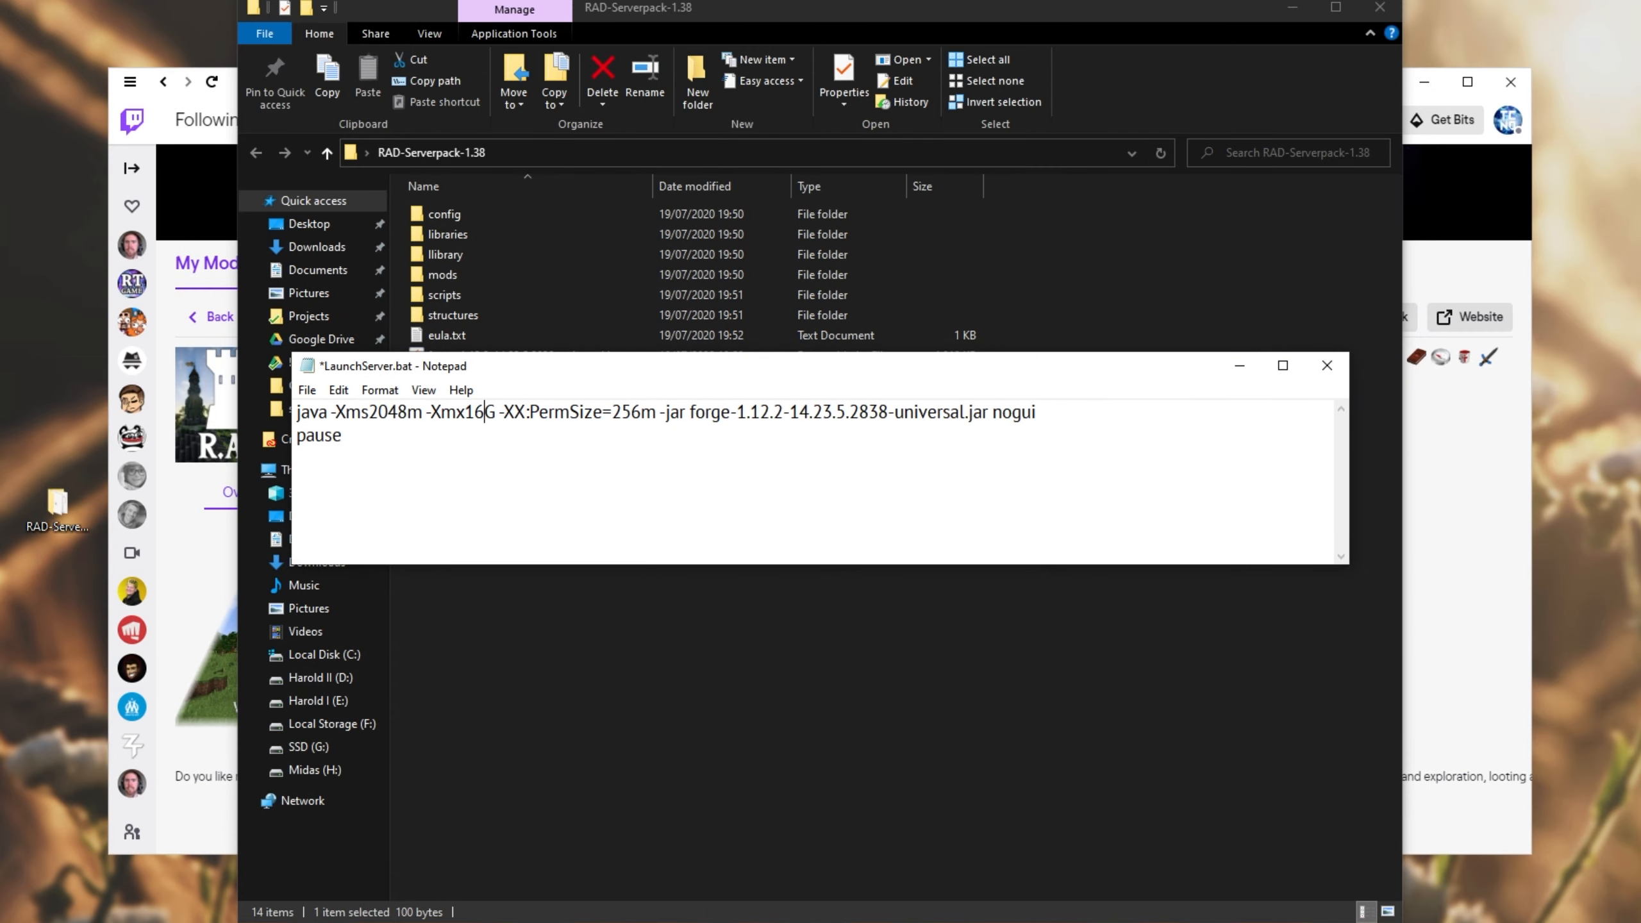
drag(420, 411, 374, 412)
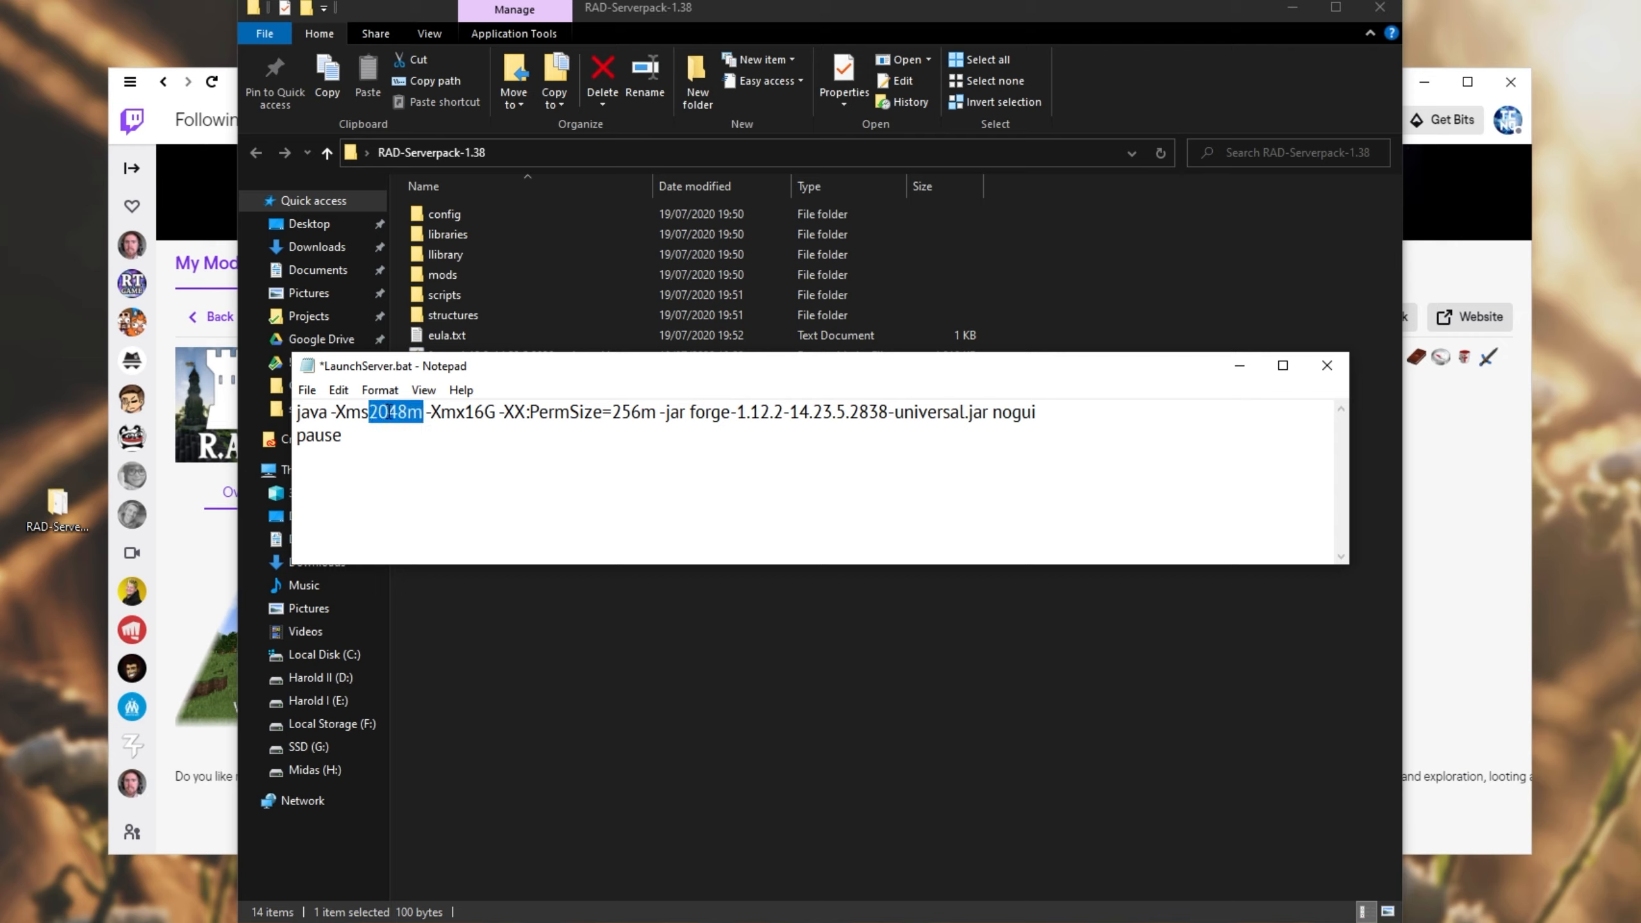
text(4G)
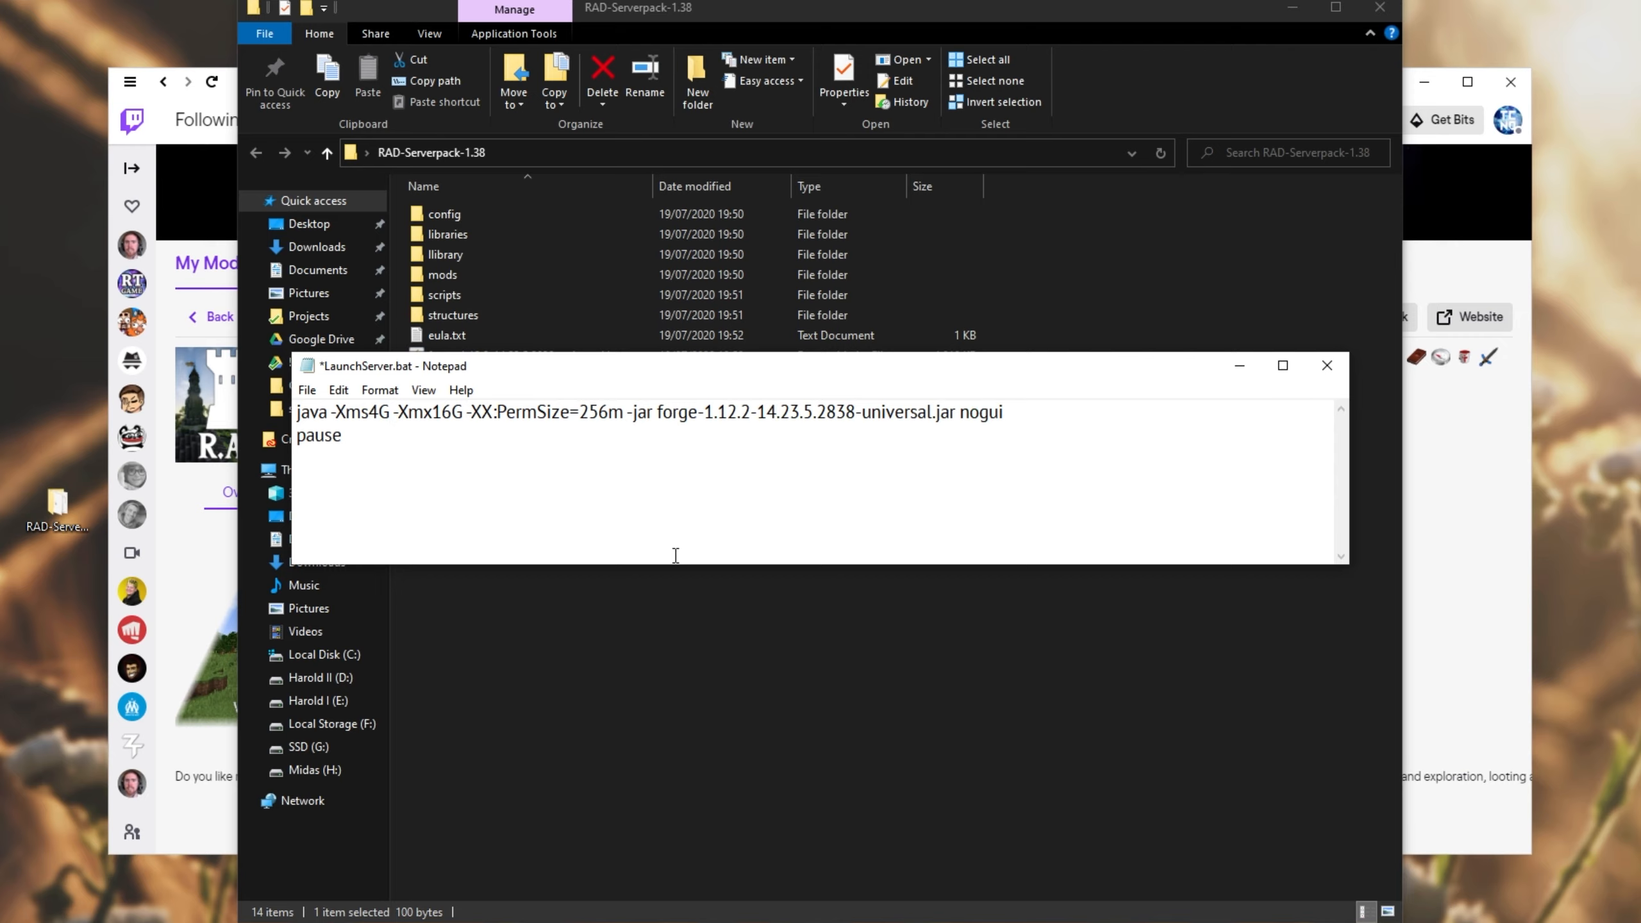
key(ctrl+s)
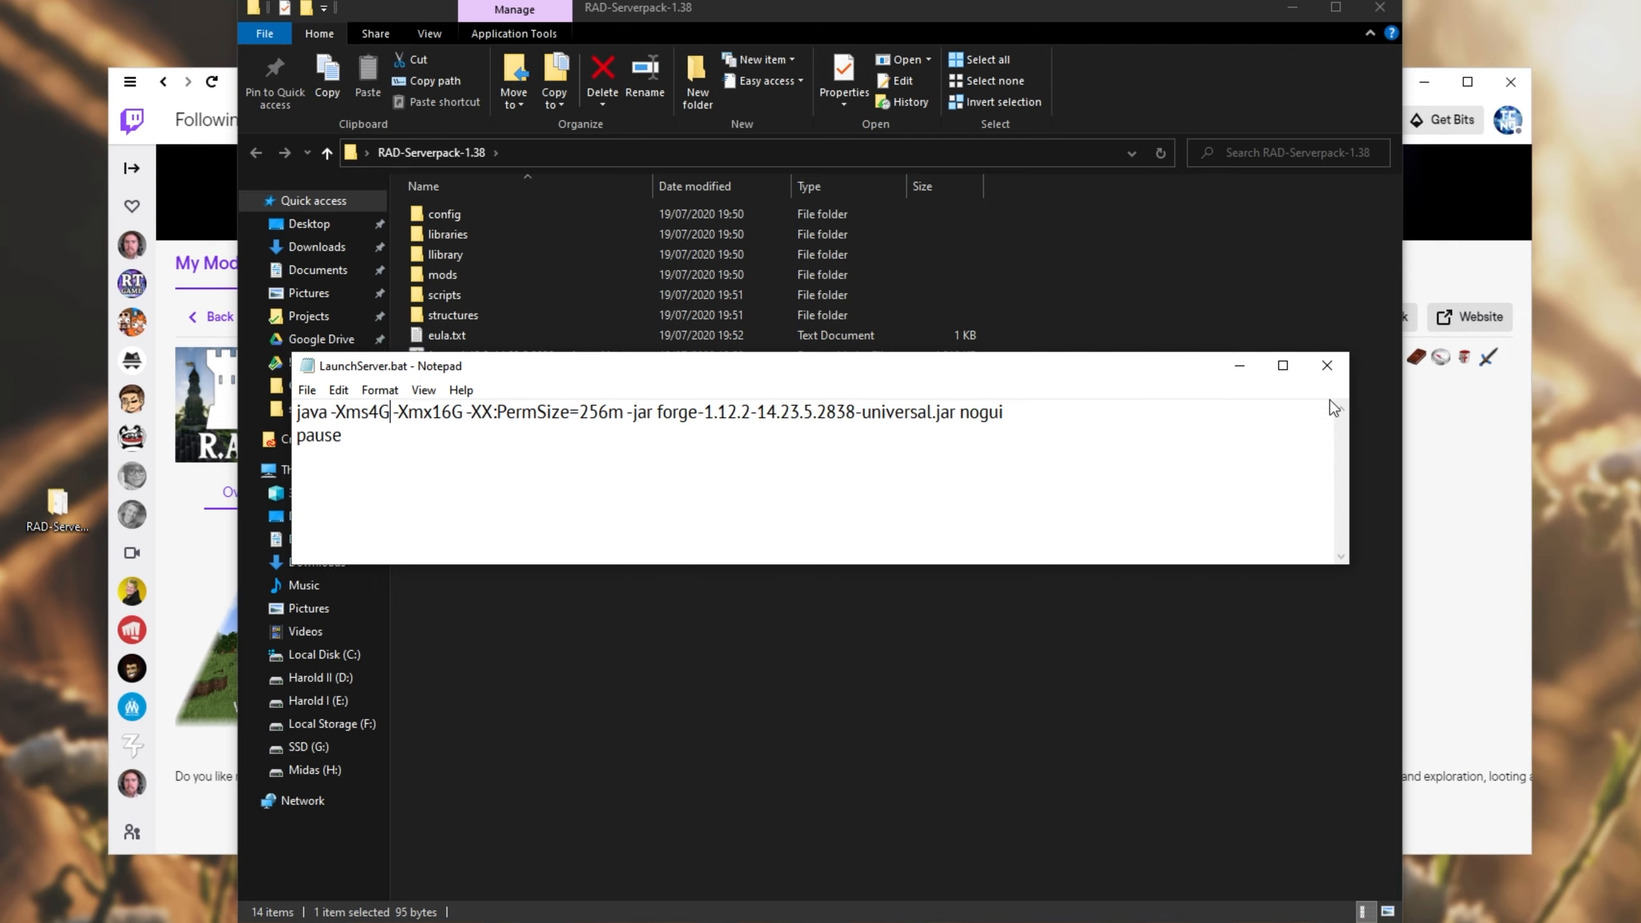
click(1328, 366)
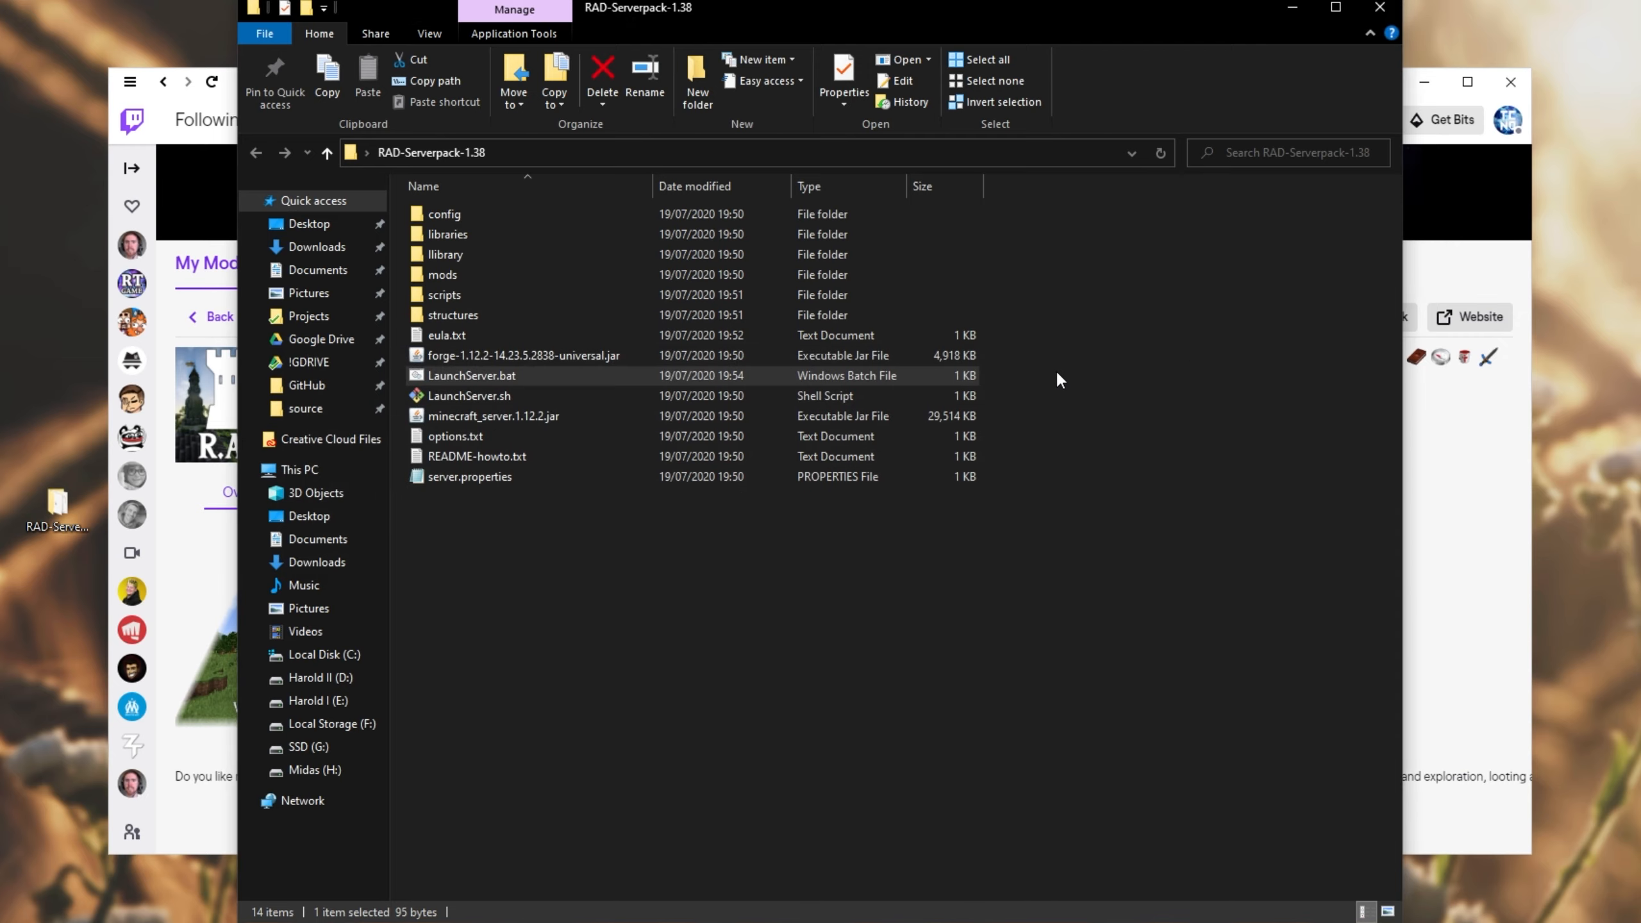
Step: Run LaunchServer.bat despite the security warning, and move the server console clear of the folder's file list
double_click(975, 372)
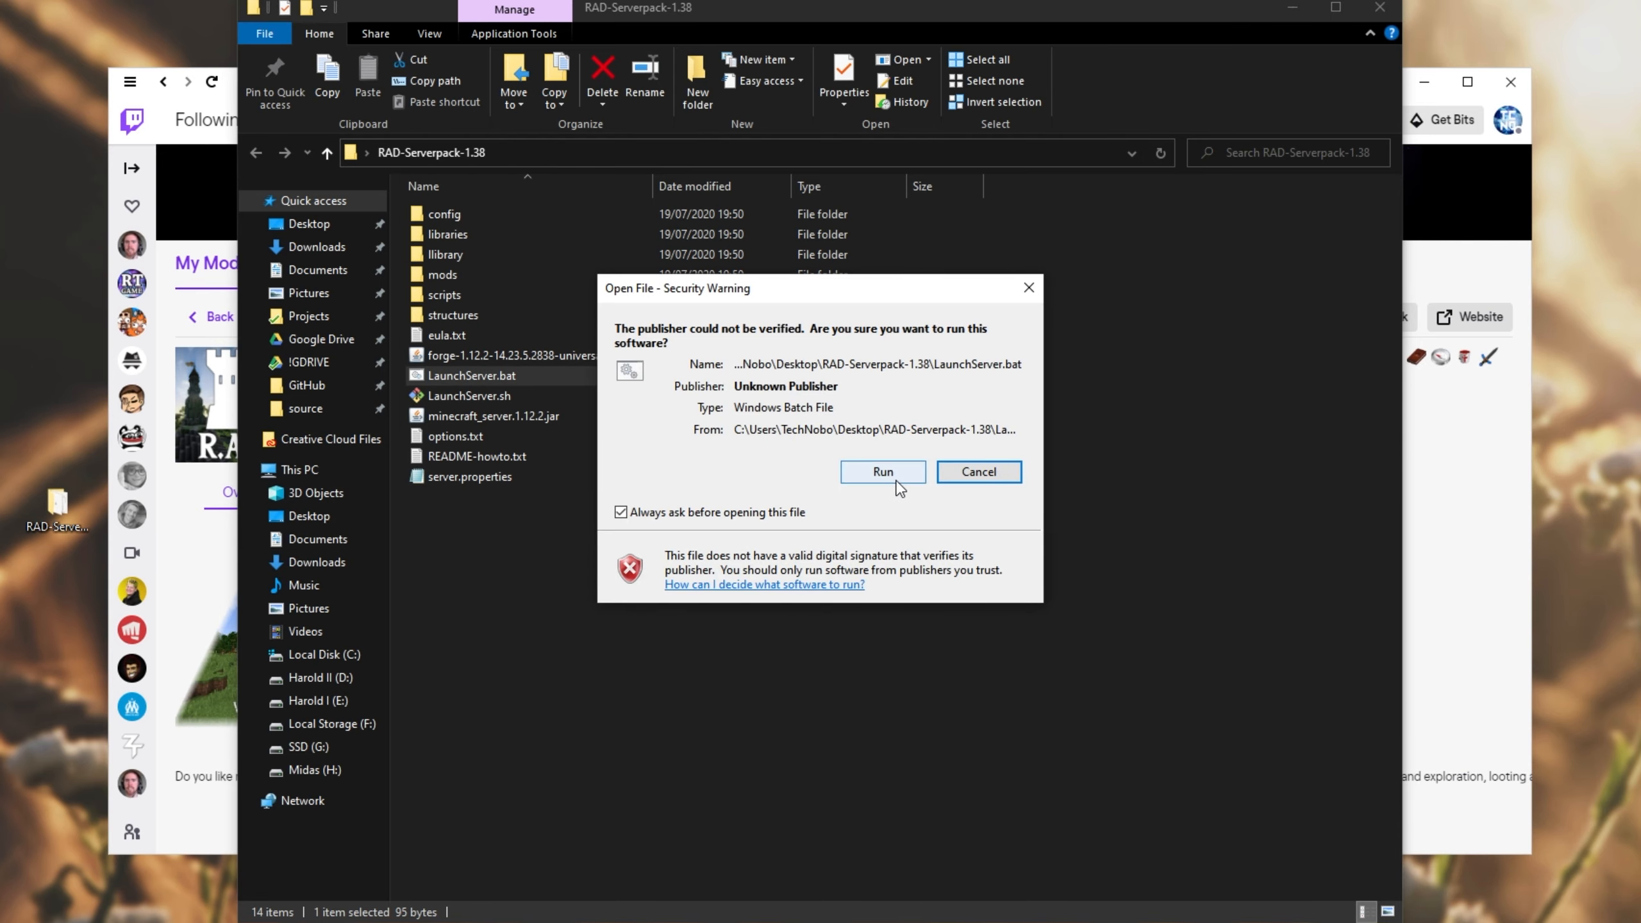
click(883, 472)
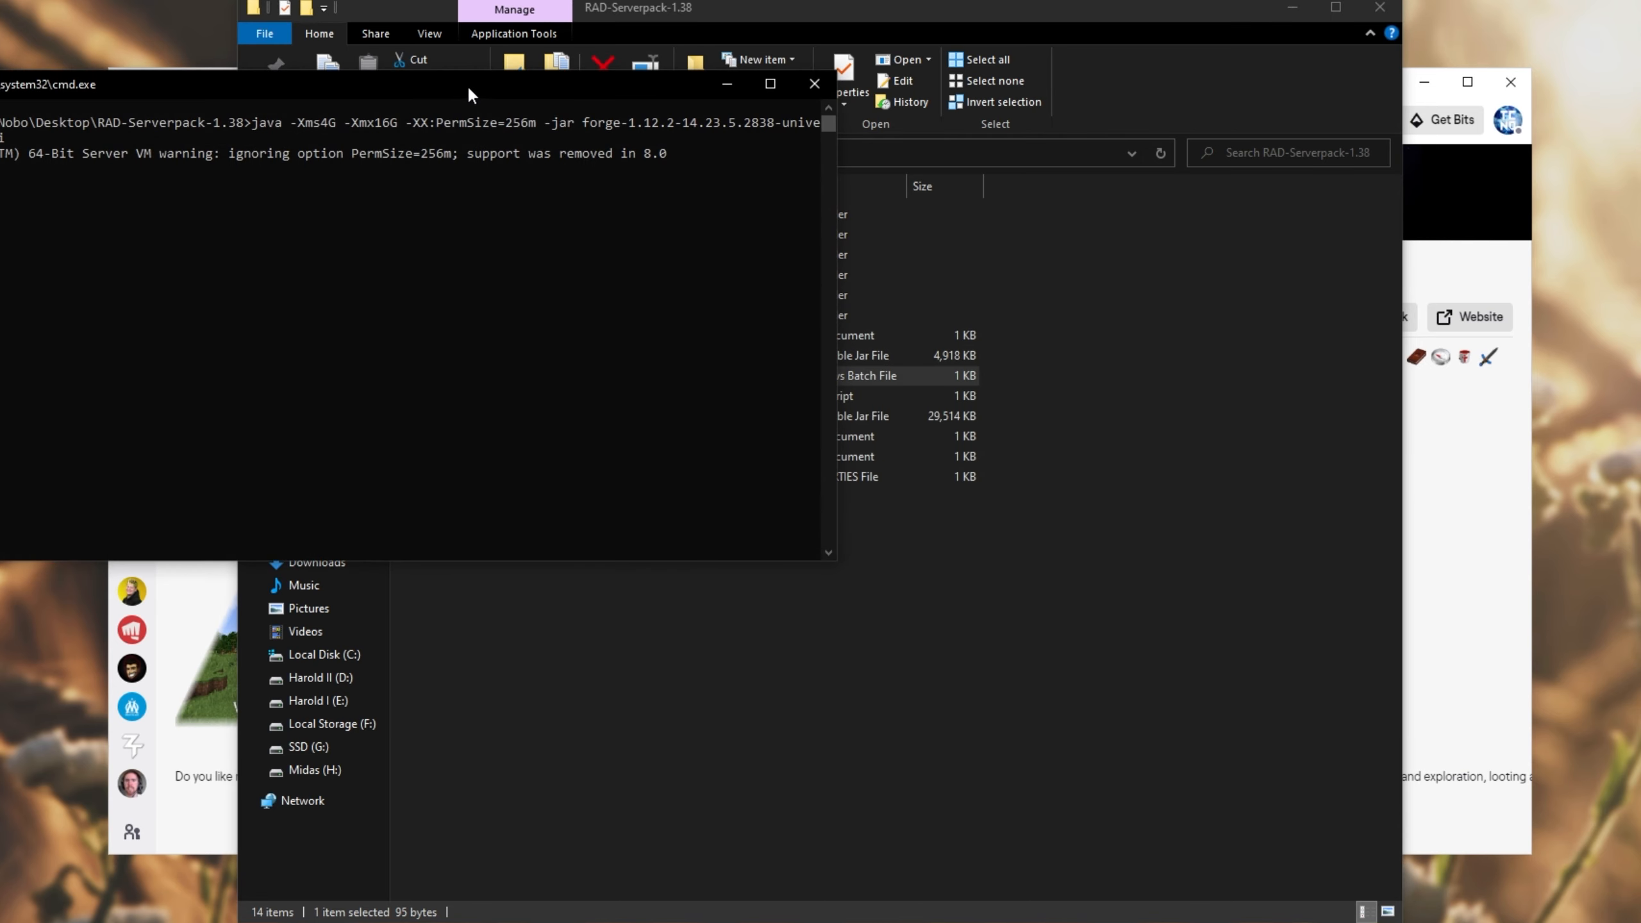
drag(573, 29, 1152, 226)
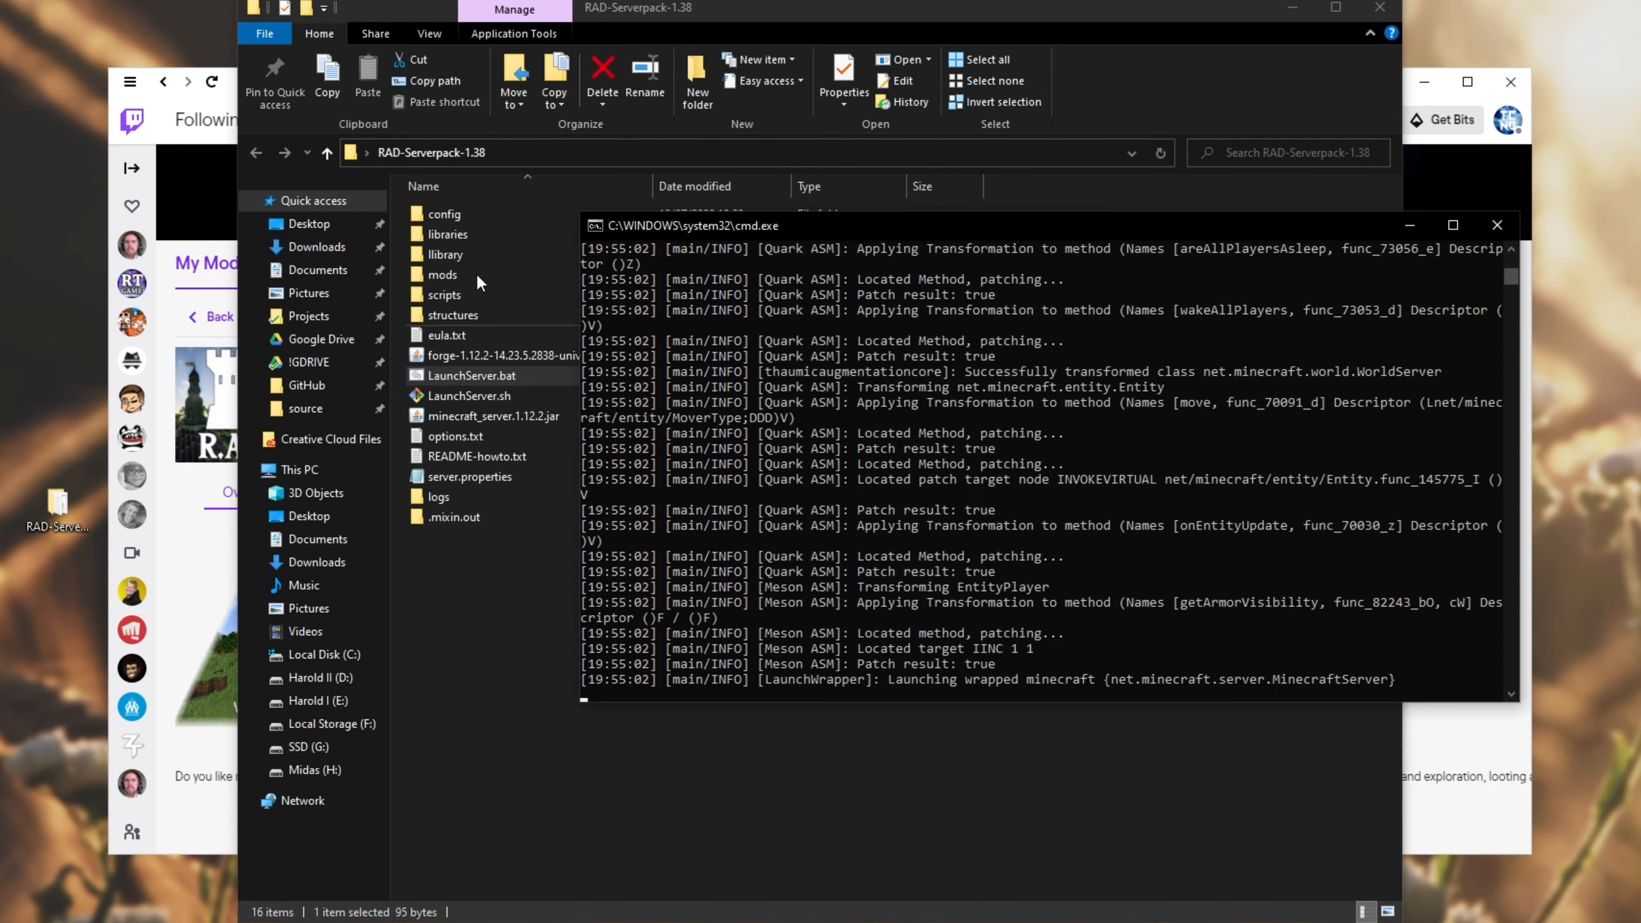
drag(969, 225, 309, 204)
Step: Switch to the Twitch app and open the installed Roguelike Adventures and Dungeons modpack from the Minecraft mods
click(1466, 401)
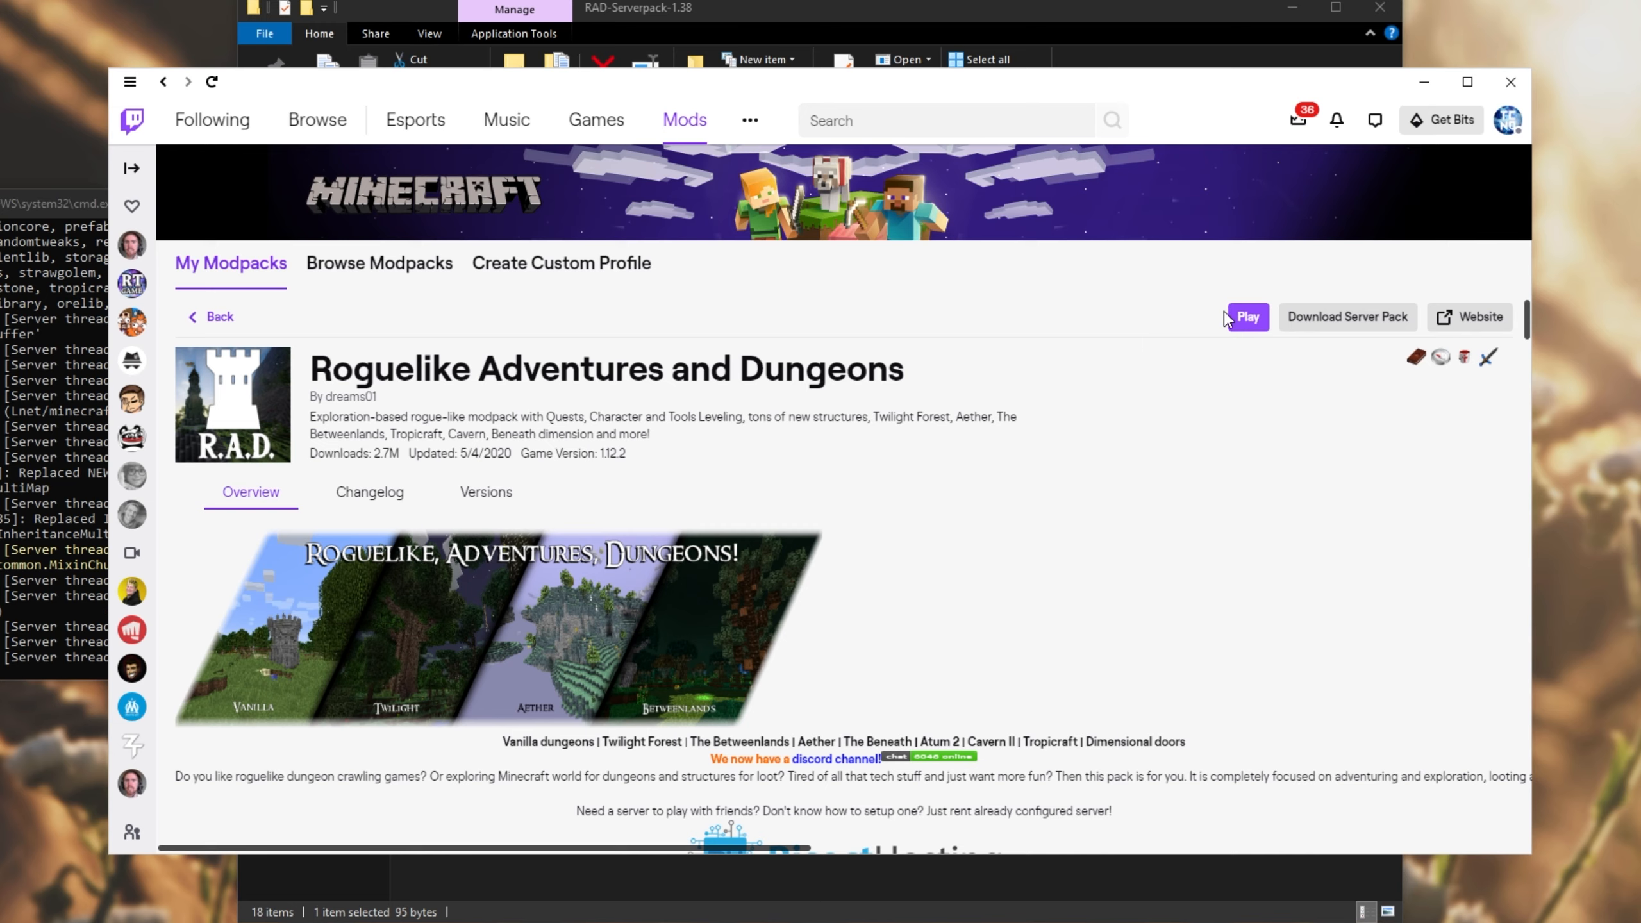
click(684, 128)
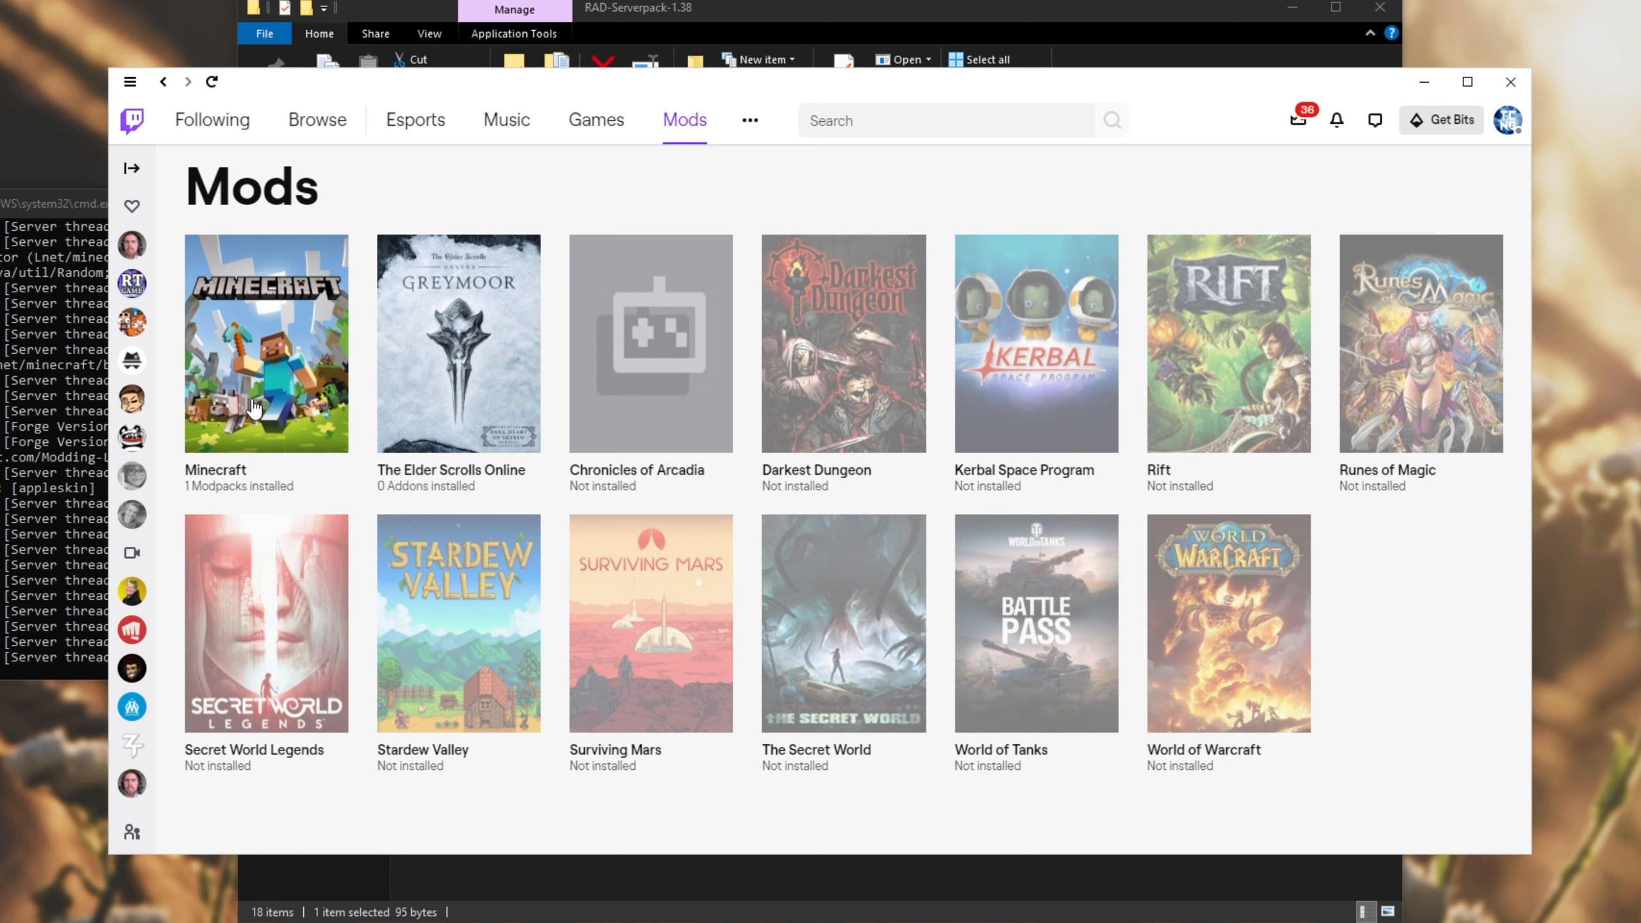
click(254, 408)
click(254, 407)
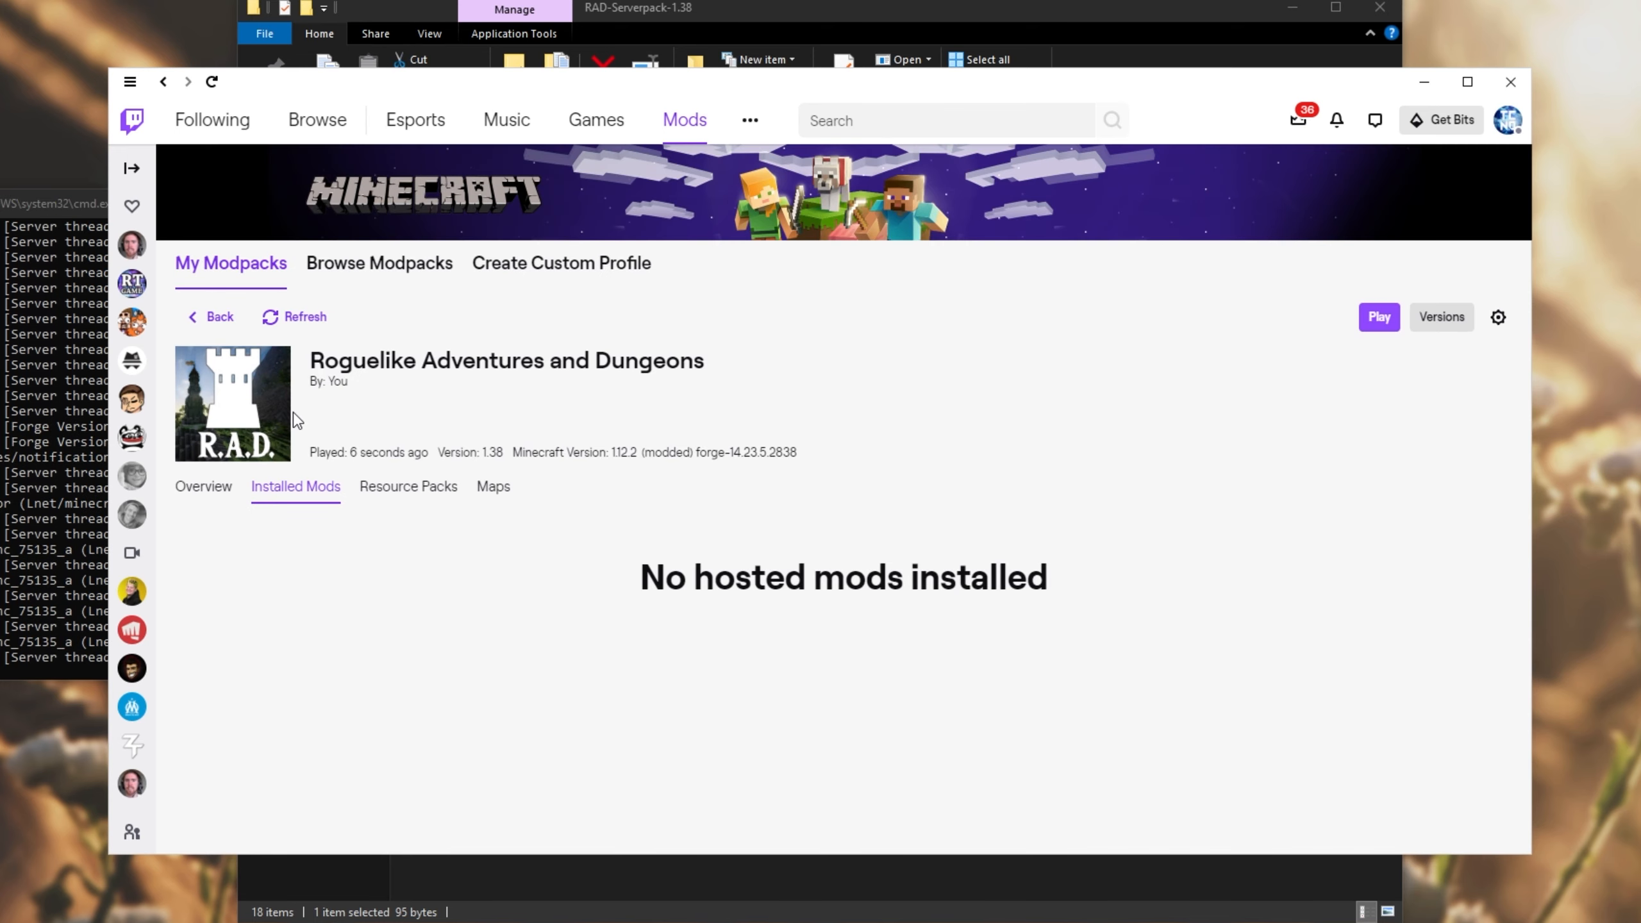
Step: Turn off the system memory settings in the modpack's profile options, allocate 12288 MB, and accept
click(1498, 317)
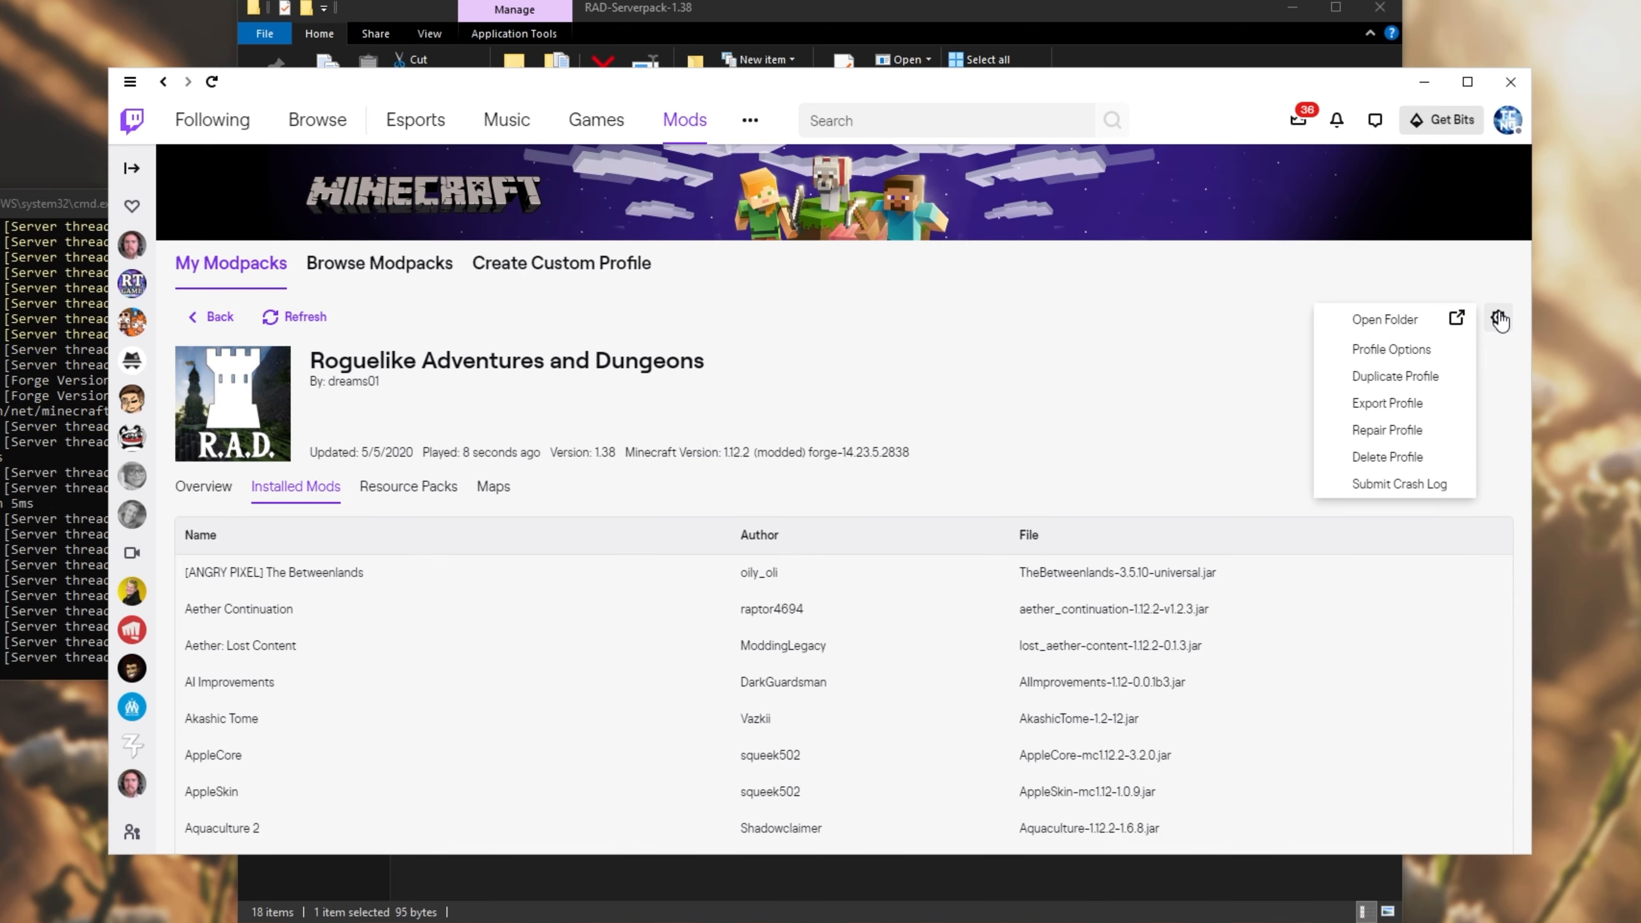
click(1443, 351)
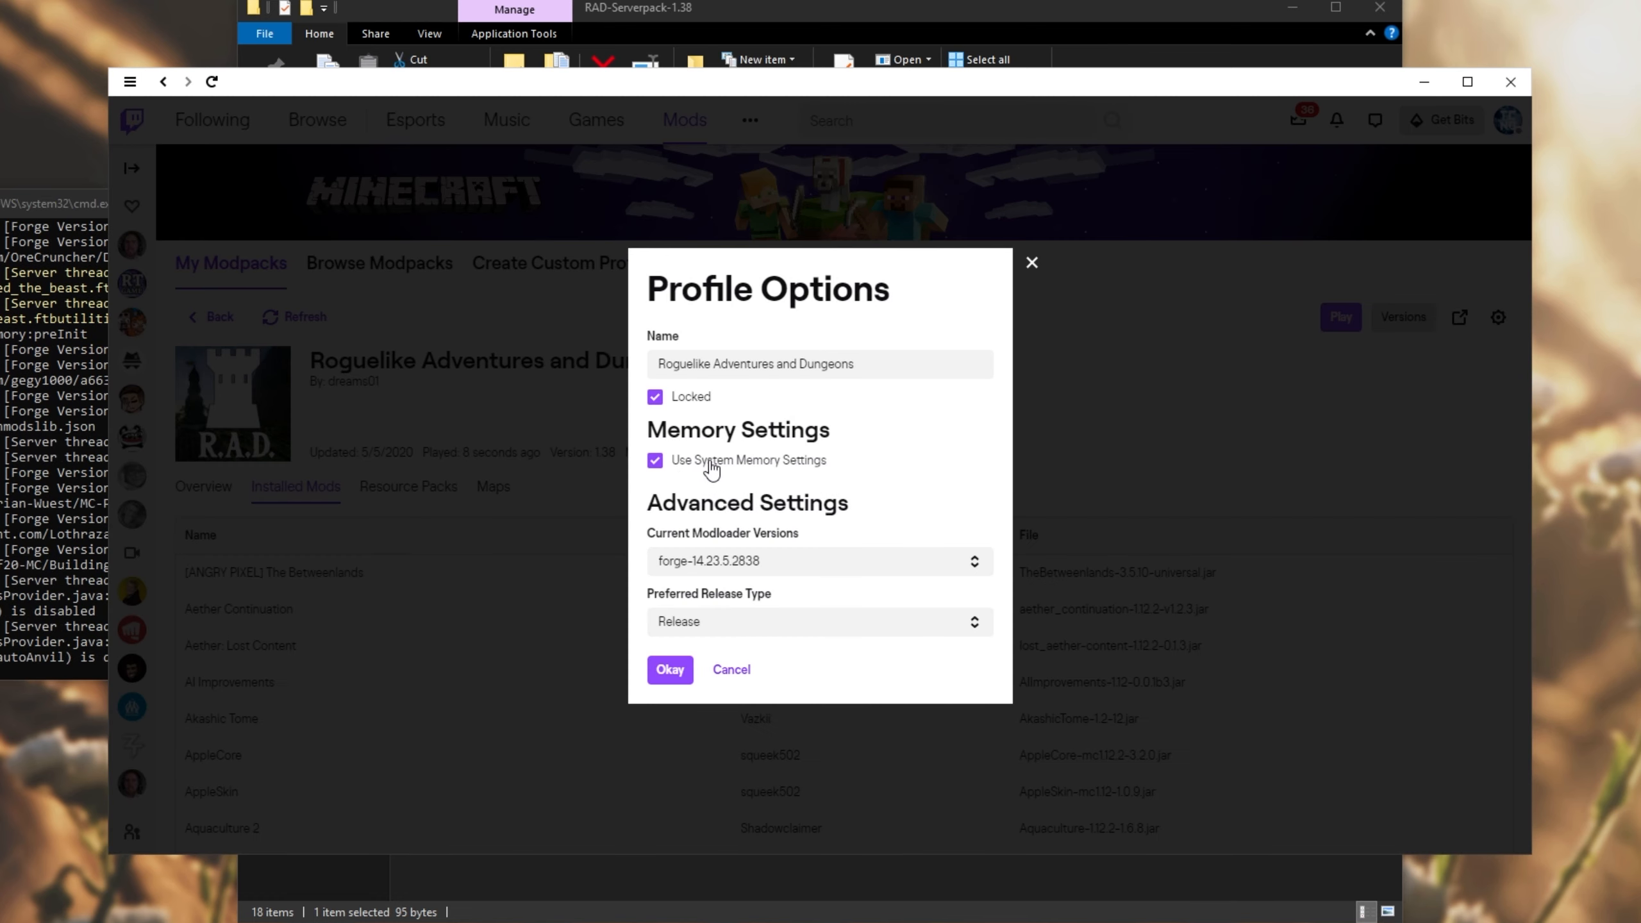
click(708, 463)
drag(654, 483, 1117, 493)
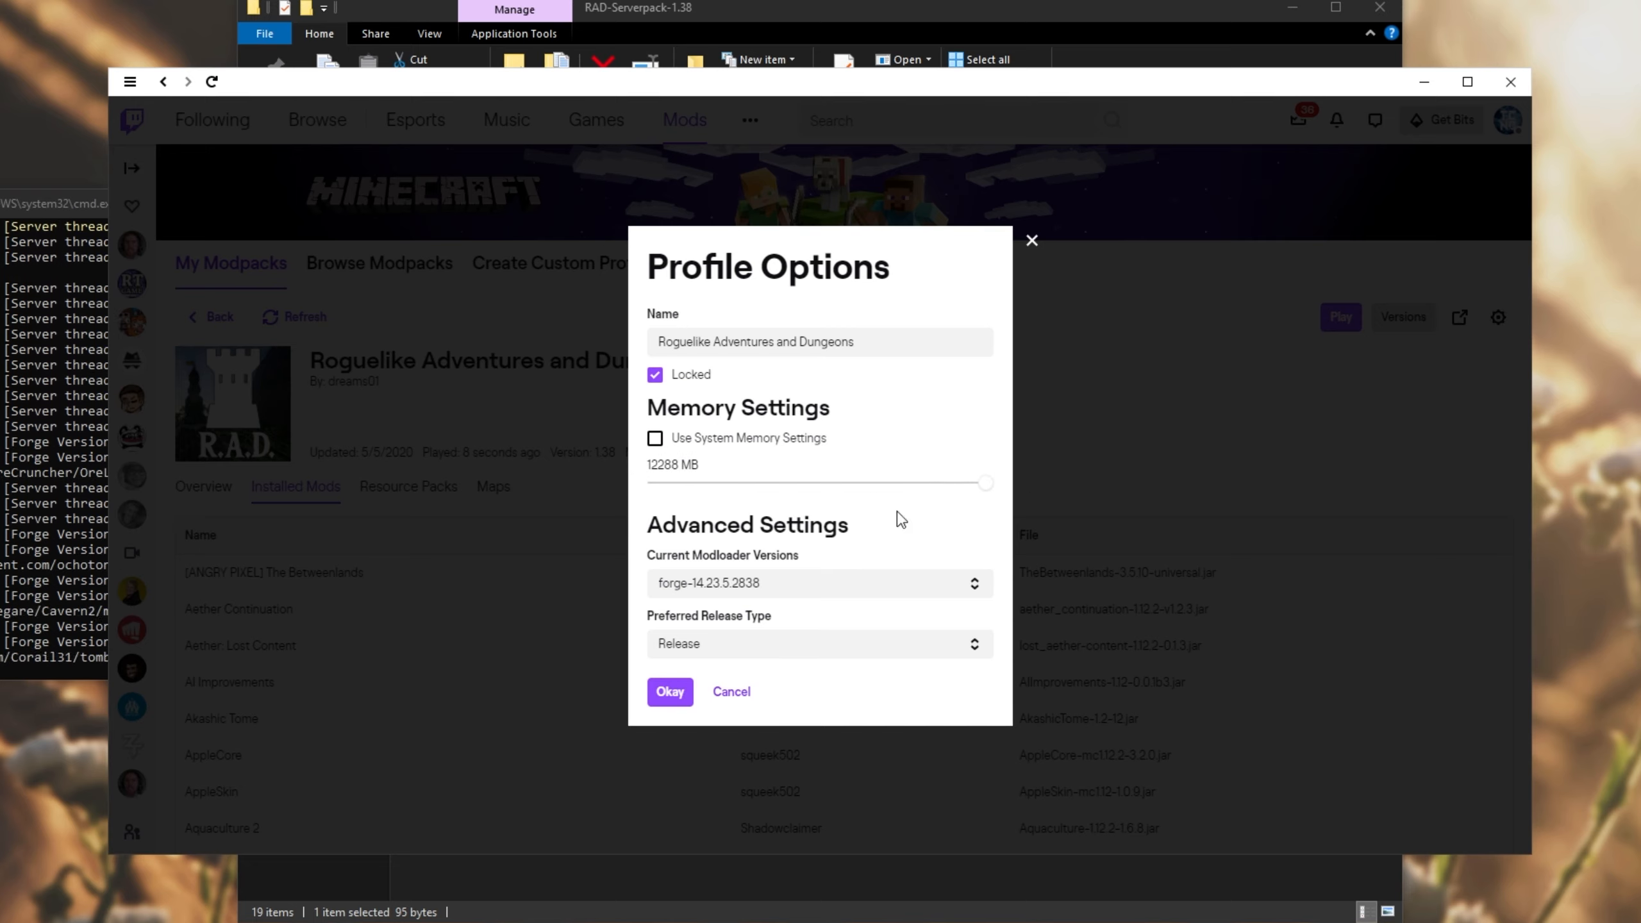
click(669, 691)
Step: Launch the modpack profile through the Minecraft Launcher and open the game's multiplayer server list
click(1350, 326)
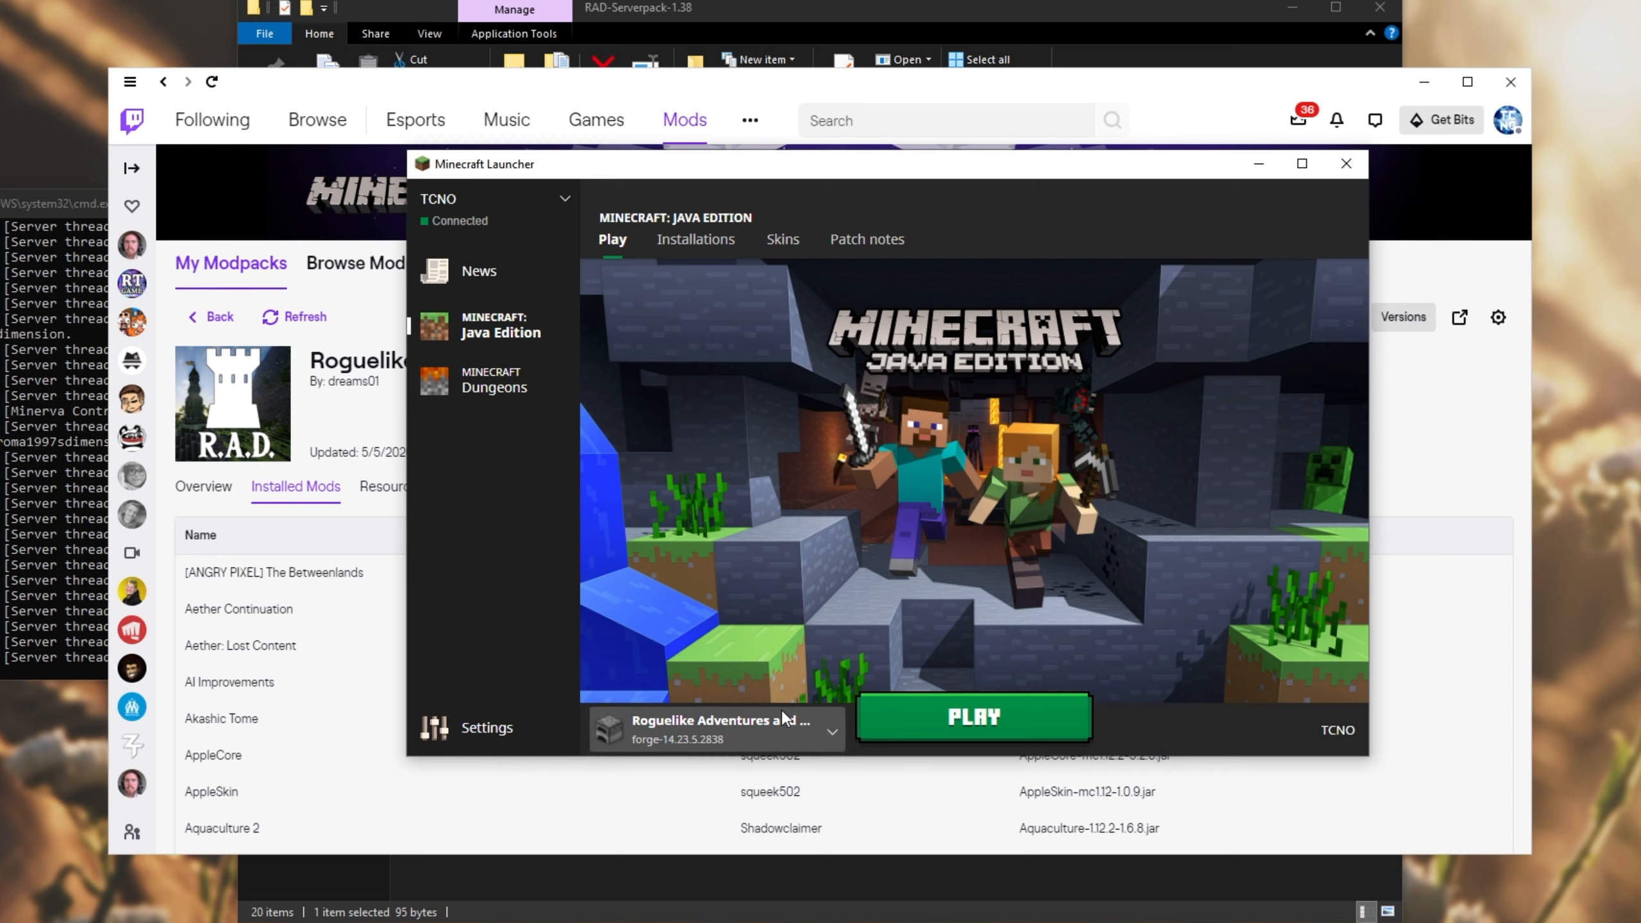
click(938, 713)
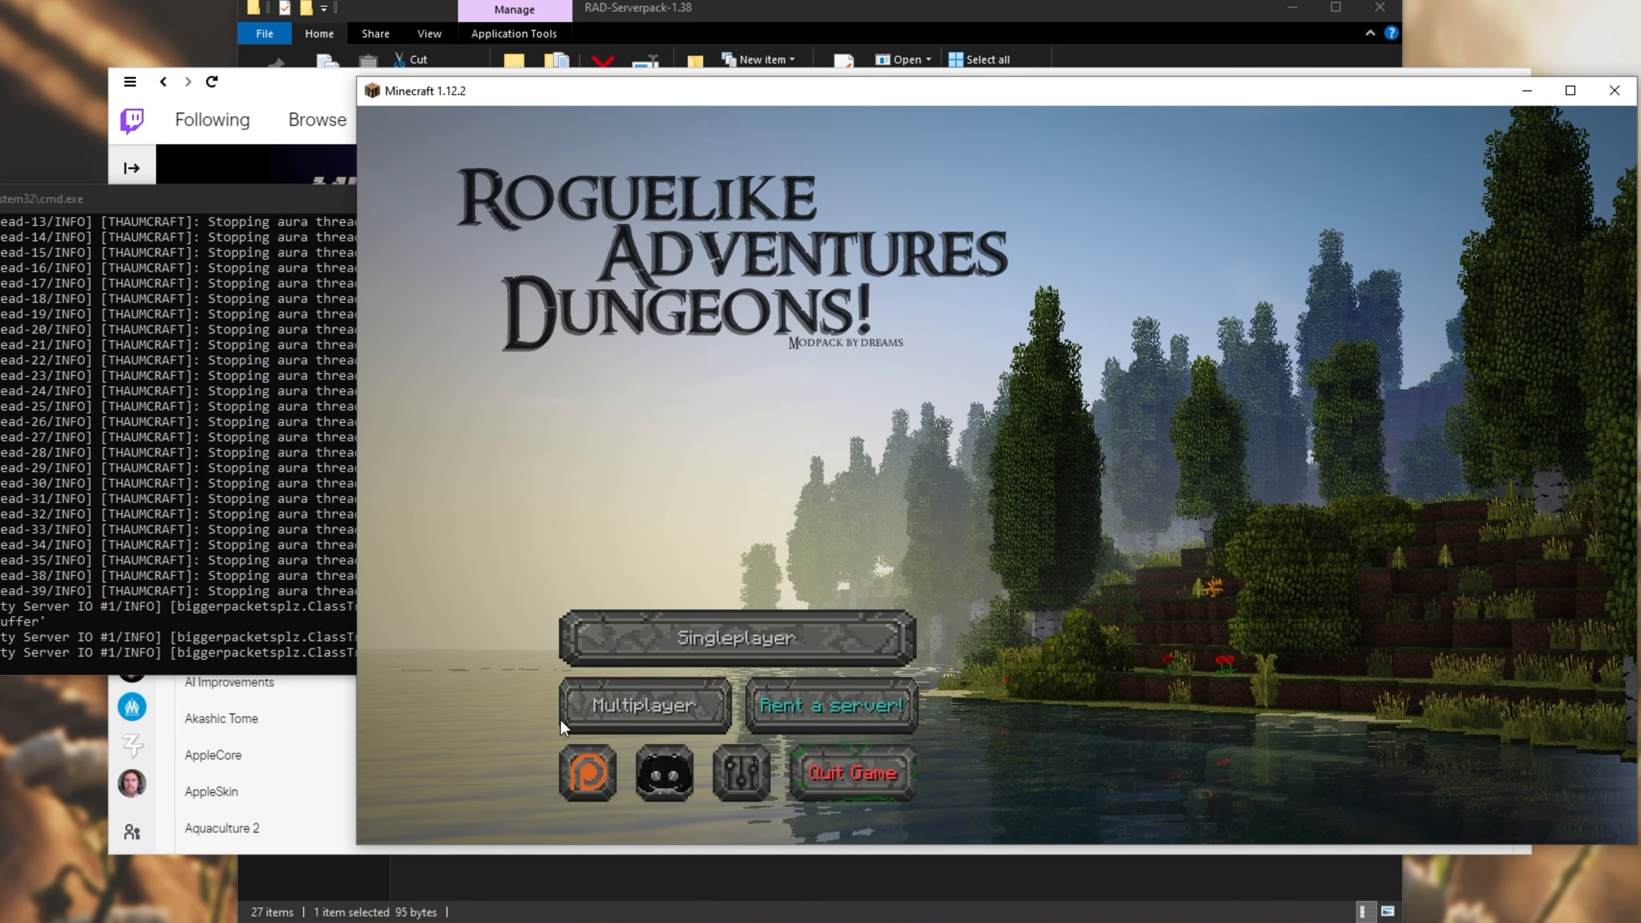
click(611, 704)
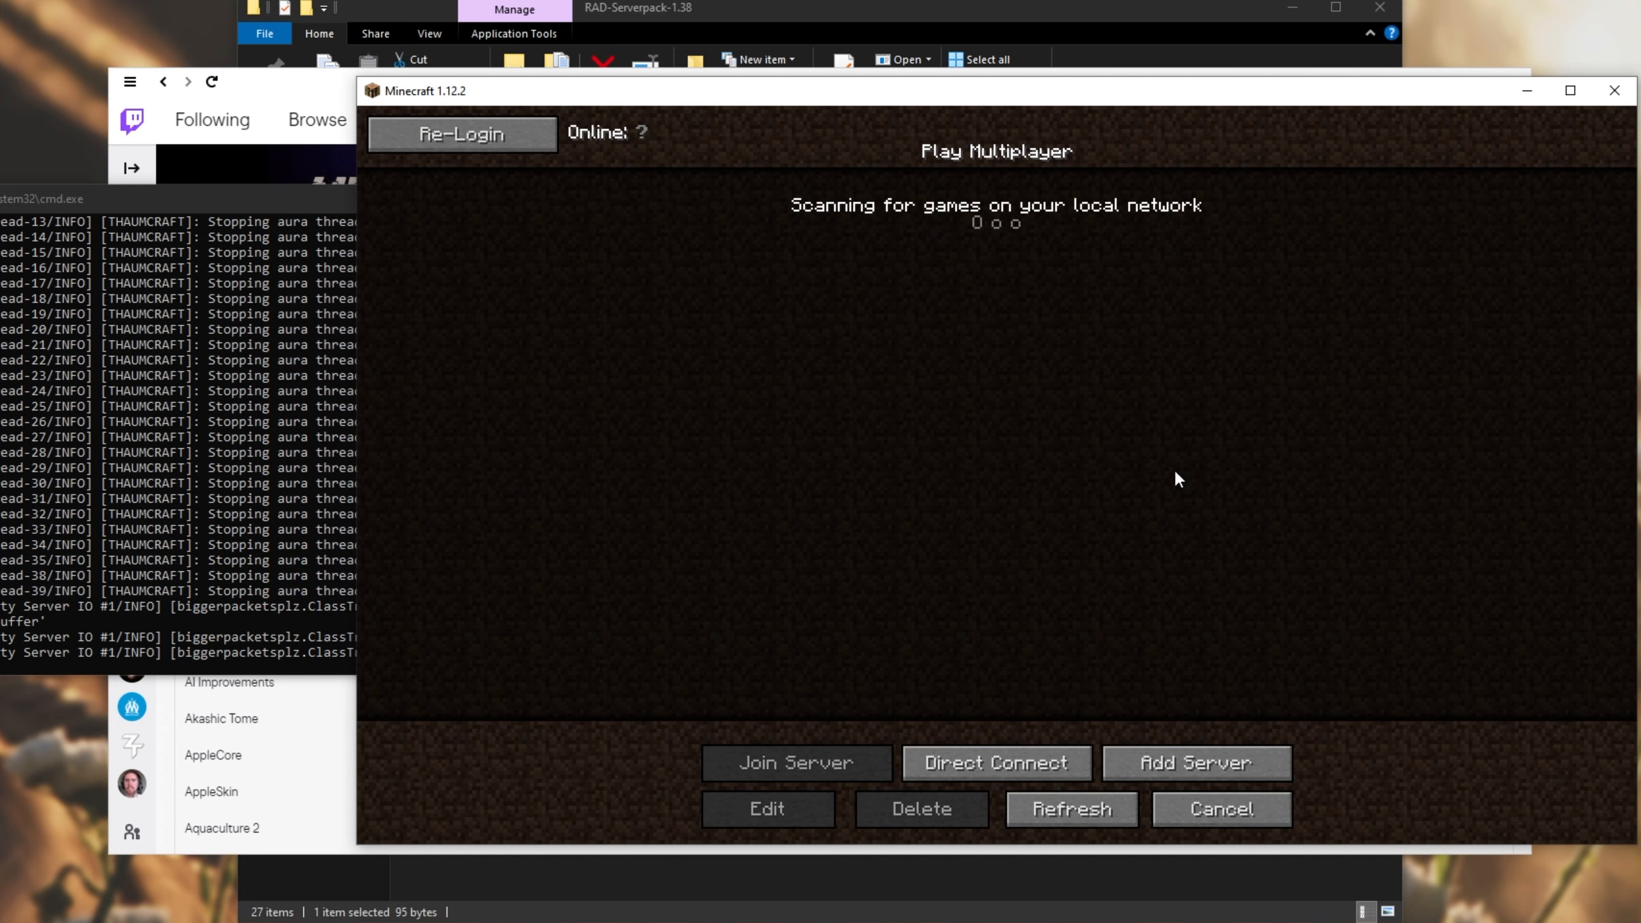
Step: Add a multiplayer server with the address 127.0.0.1, keeping the default server name, and join it
click(1147, 763)
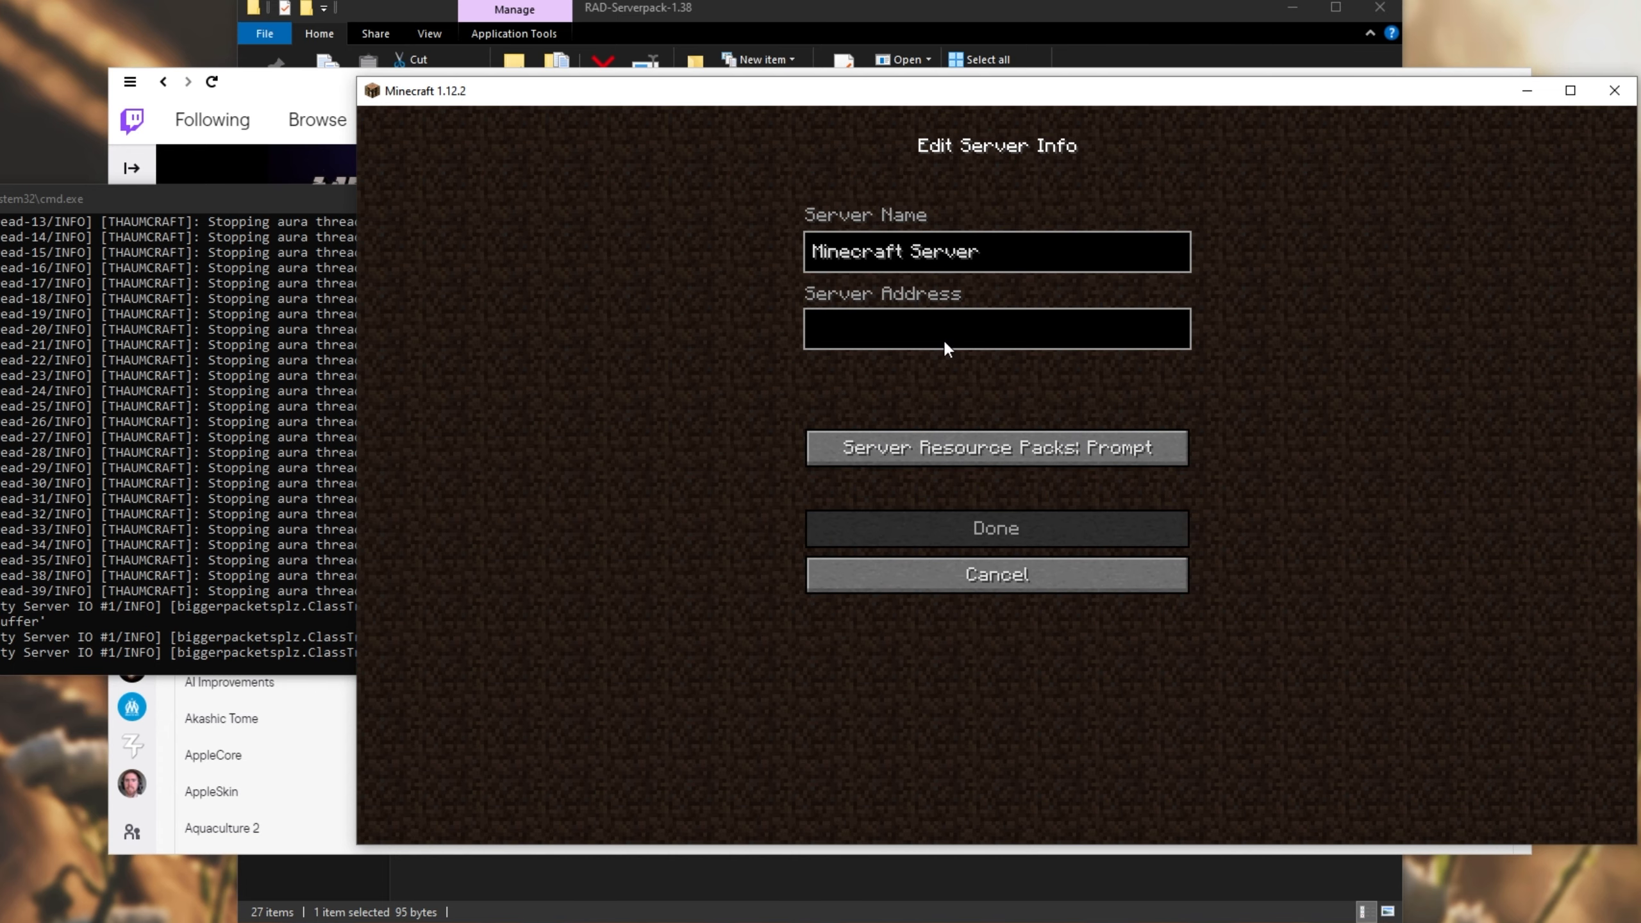
text(localhost)
key(ctrl+a)
text(127.0.0.1)
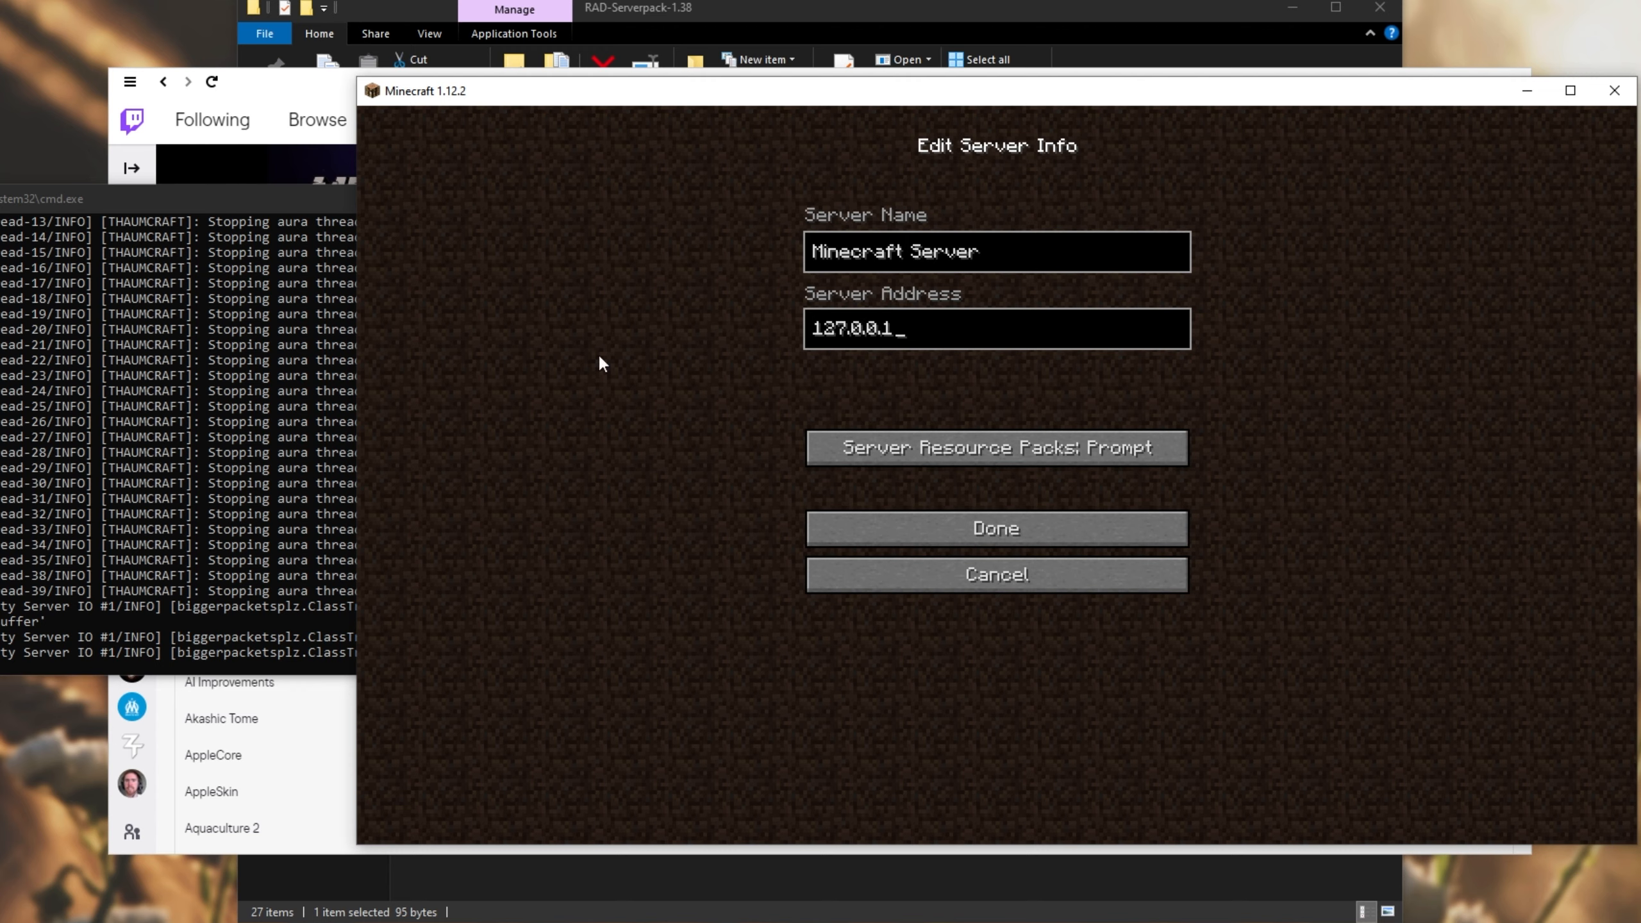
click(1037, 530)
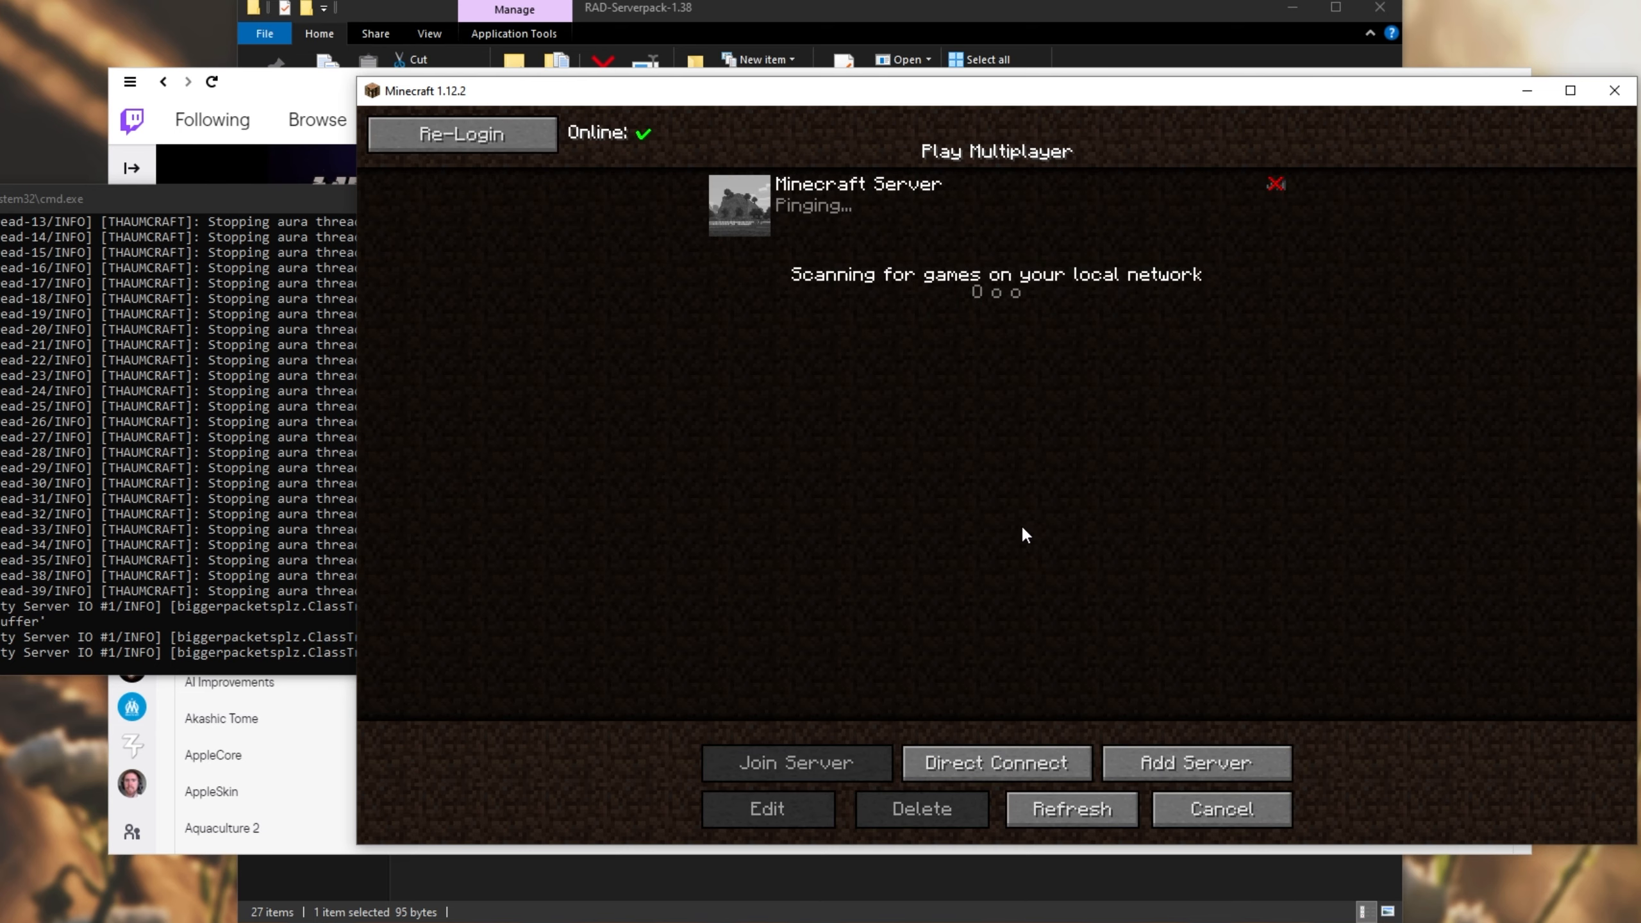
click(891, 221)
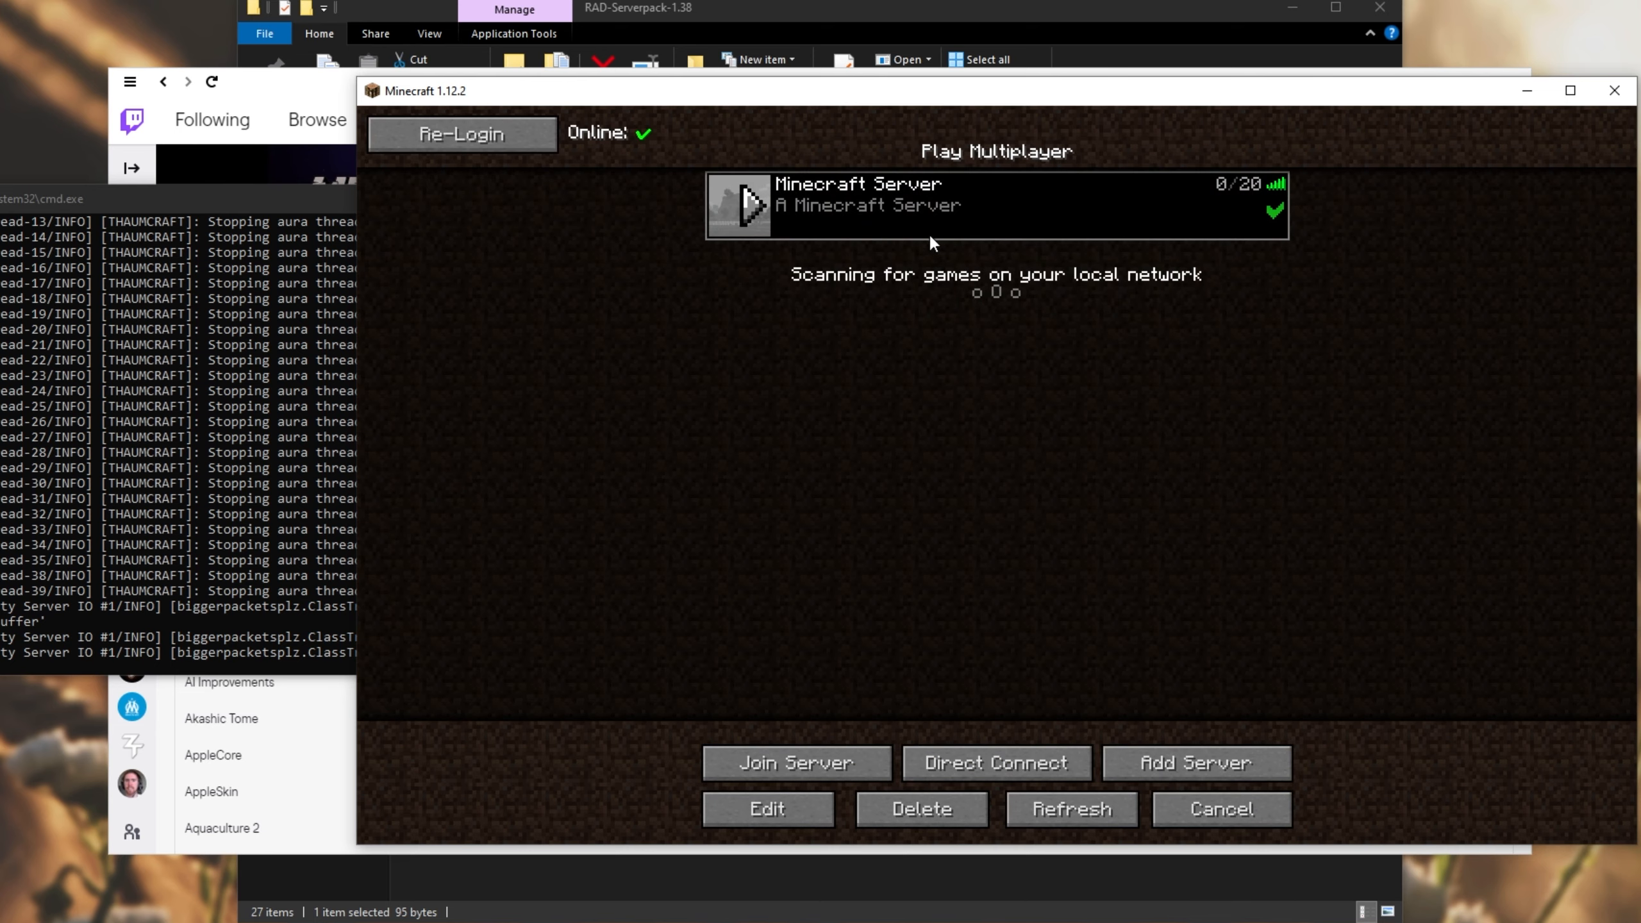
double_click(895, 228)
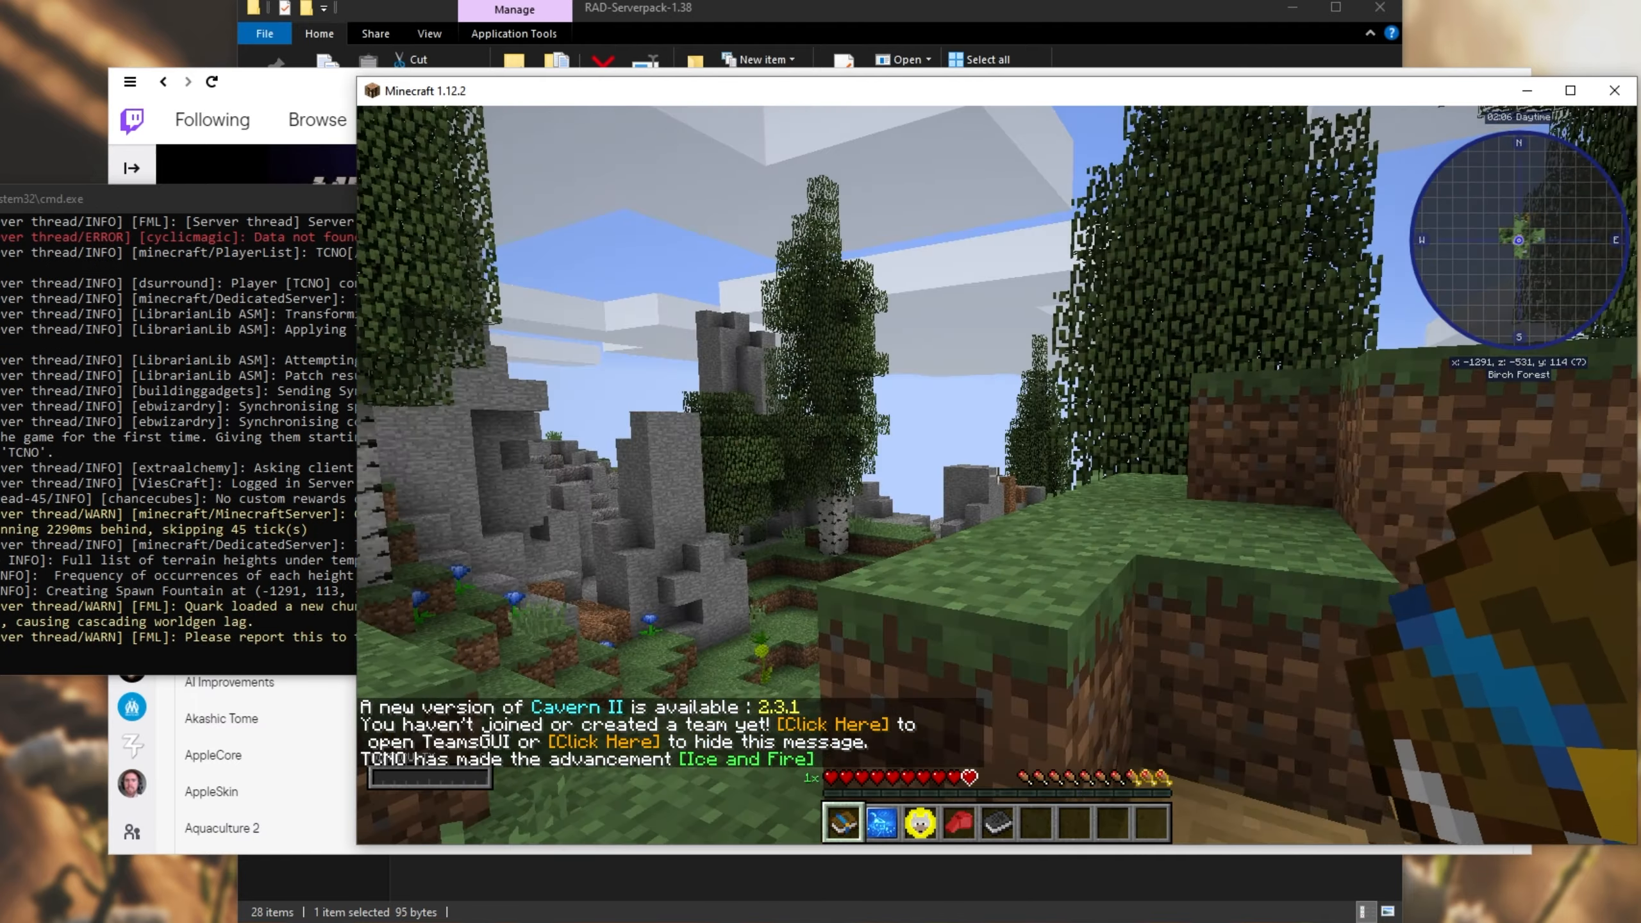
Step: Walk and jump around the spawn area to test the server, and select the sixth hotbar slot
key(w)
key(space)
key(w)
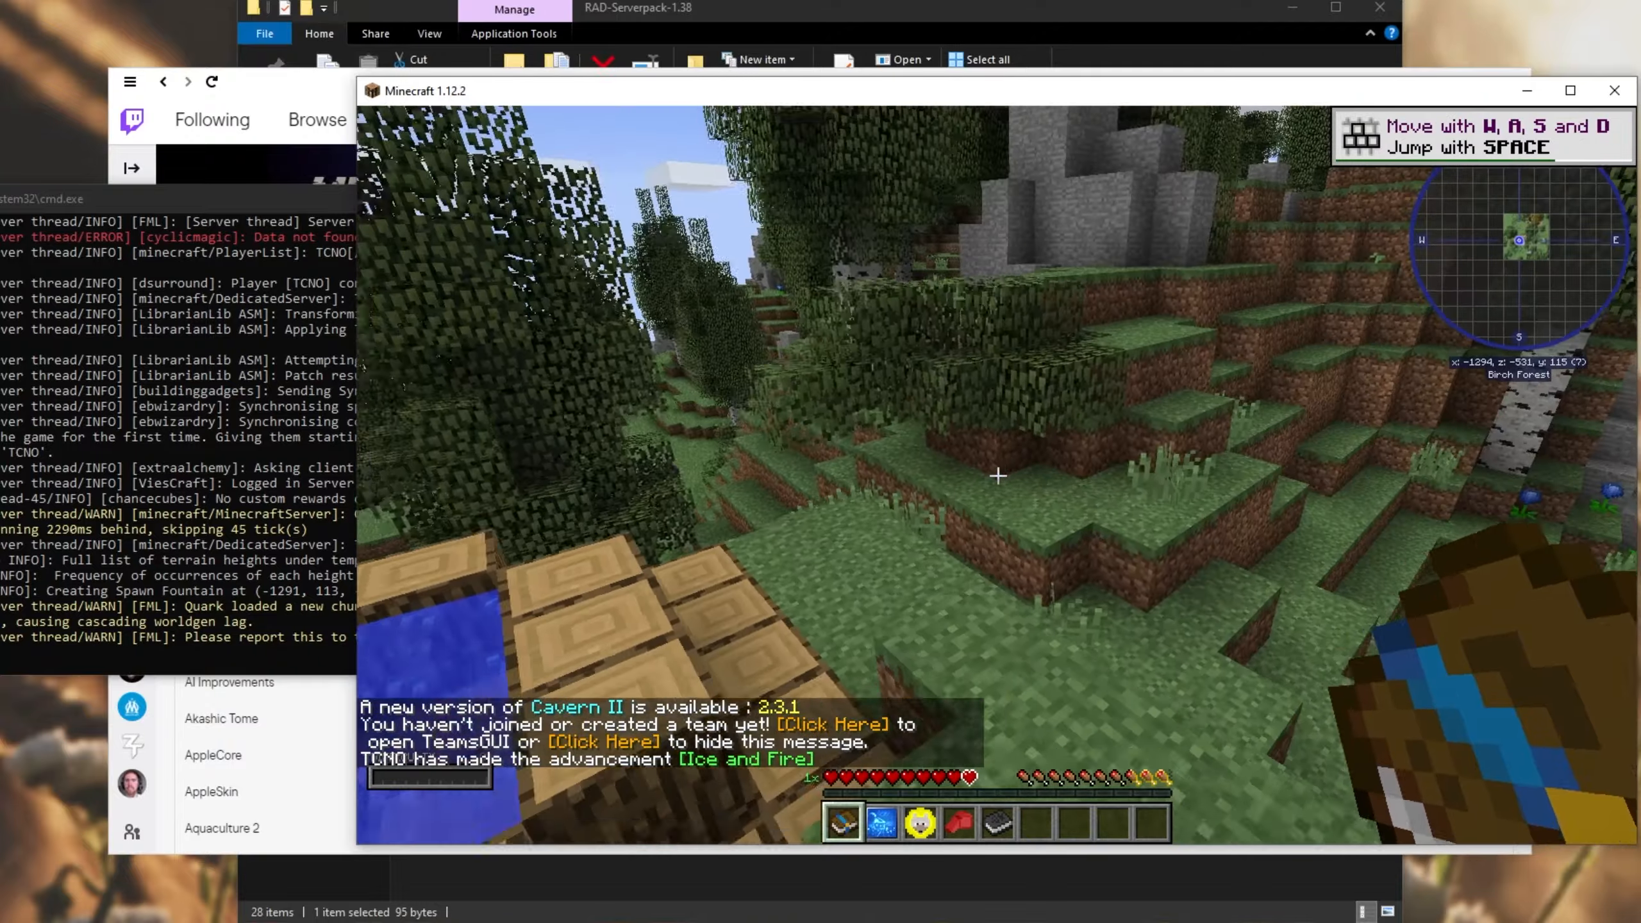
scroll(998, 476, down, 4)
key(space)
scroll(998, 476, down, 1)
key(w)
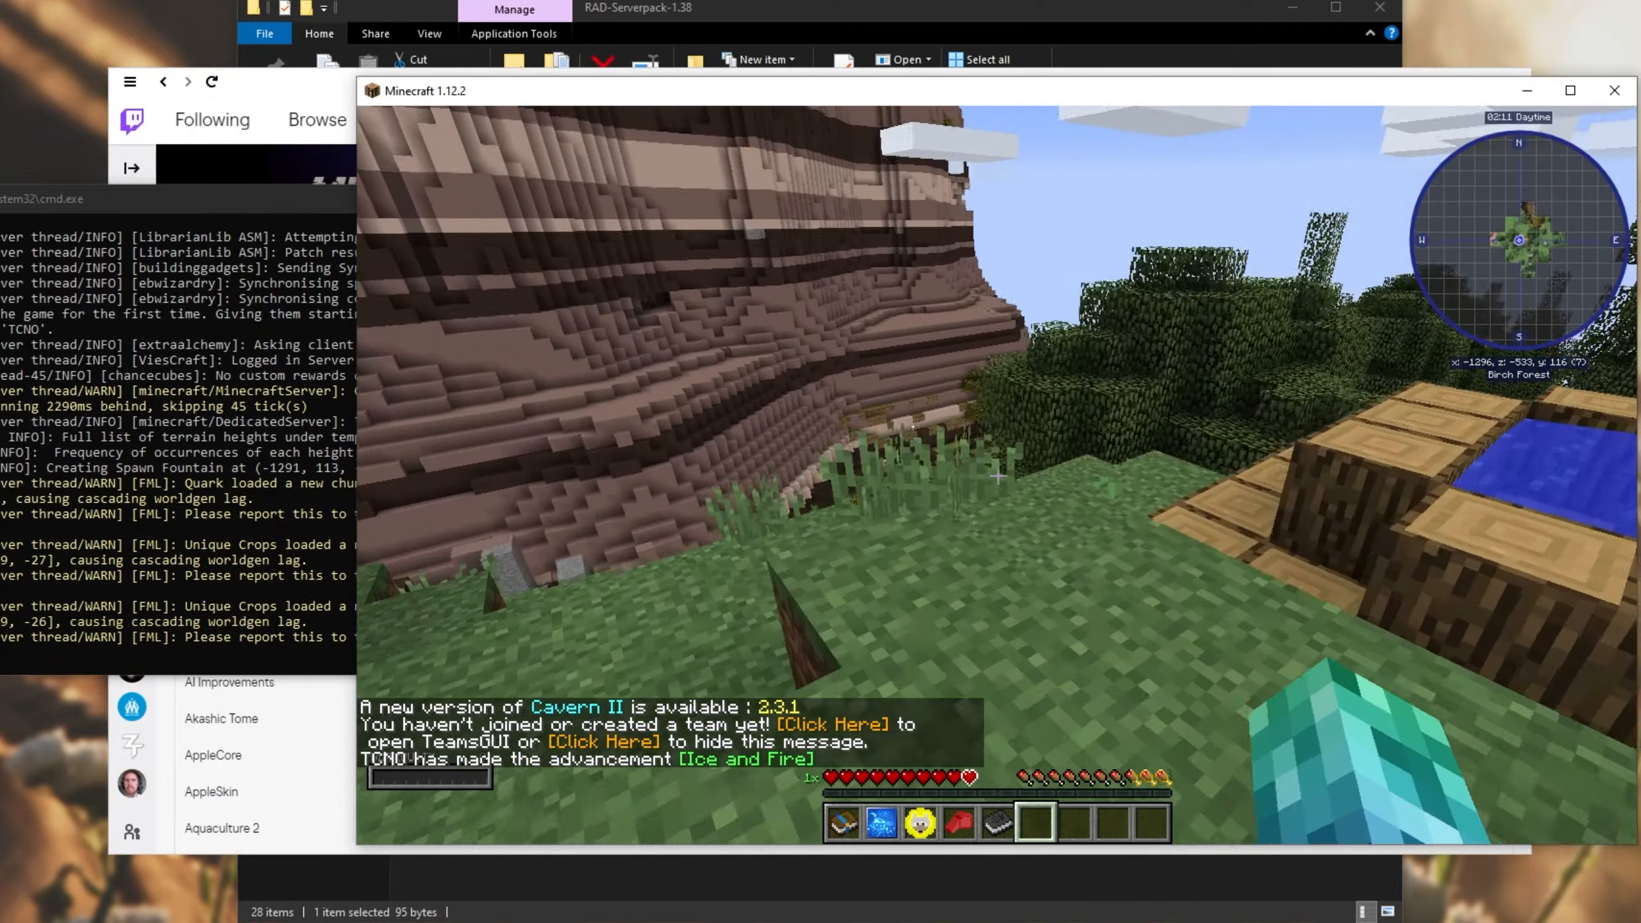
key(w)
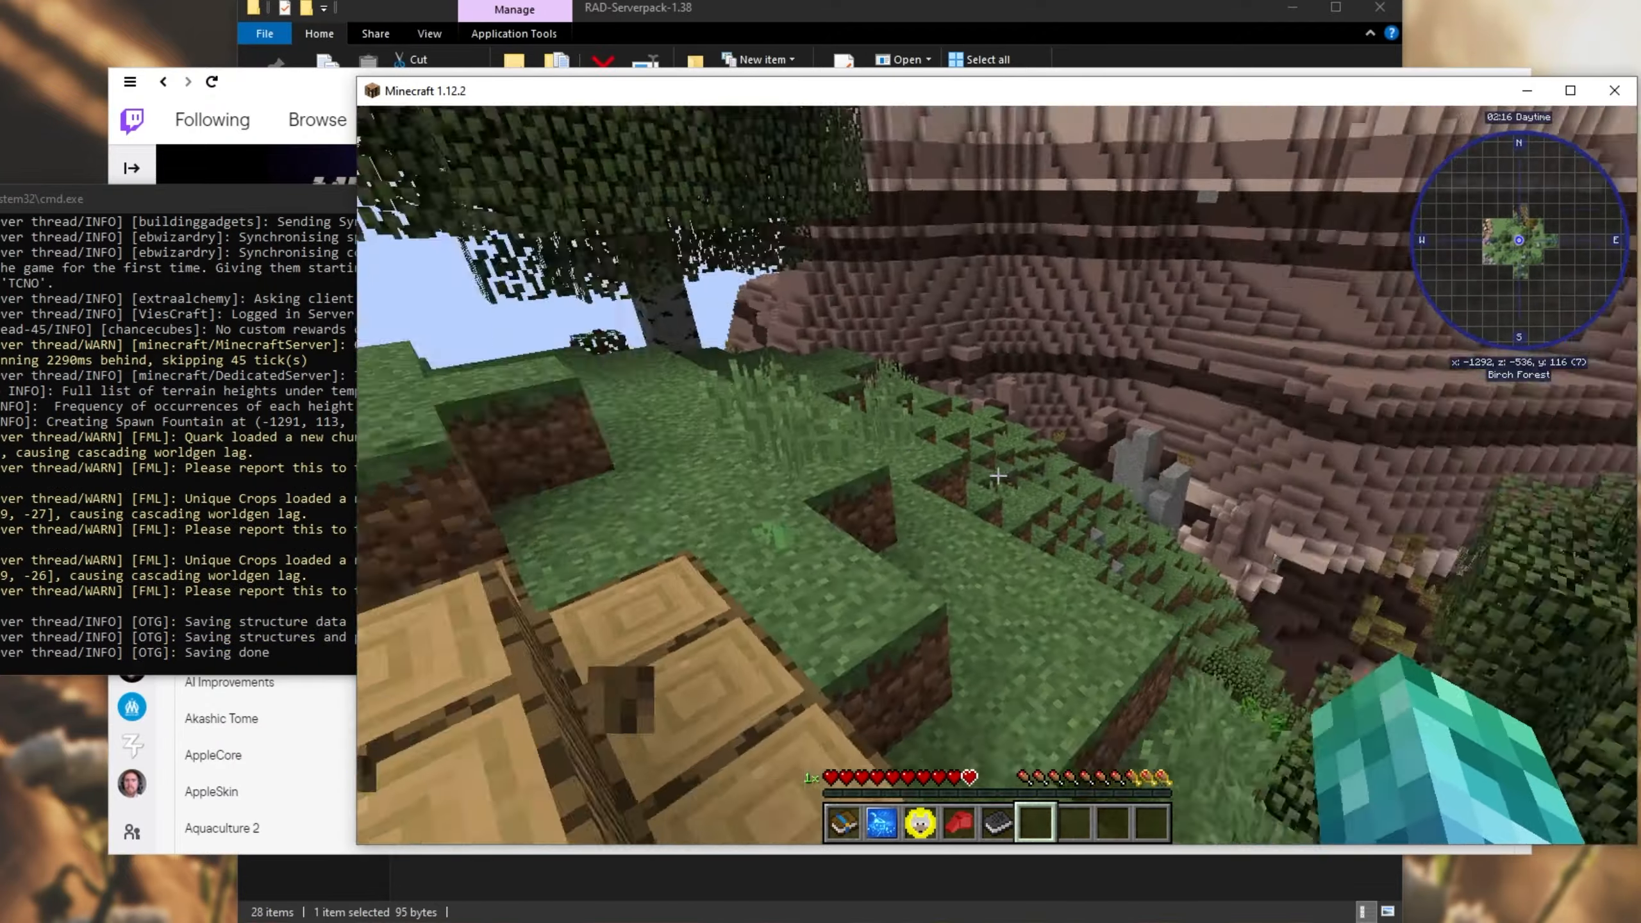